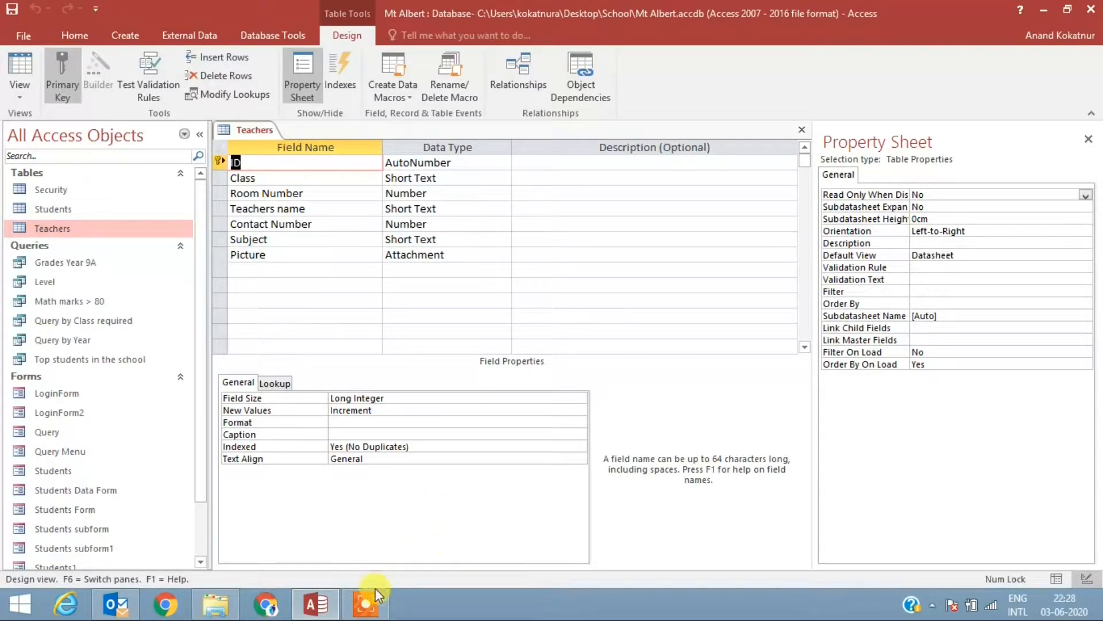
Step: Close the Teachers table's design, view its records as a datasheet, and close the table
right_click(248, 128)
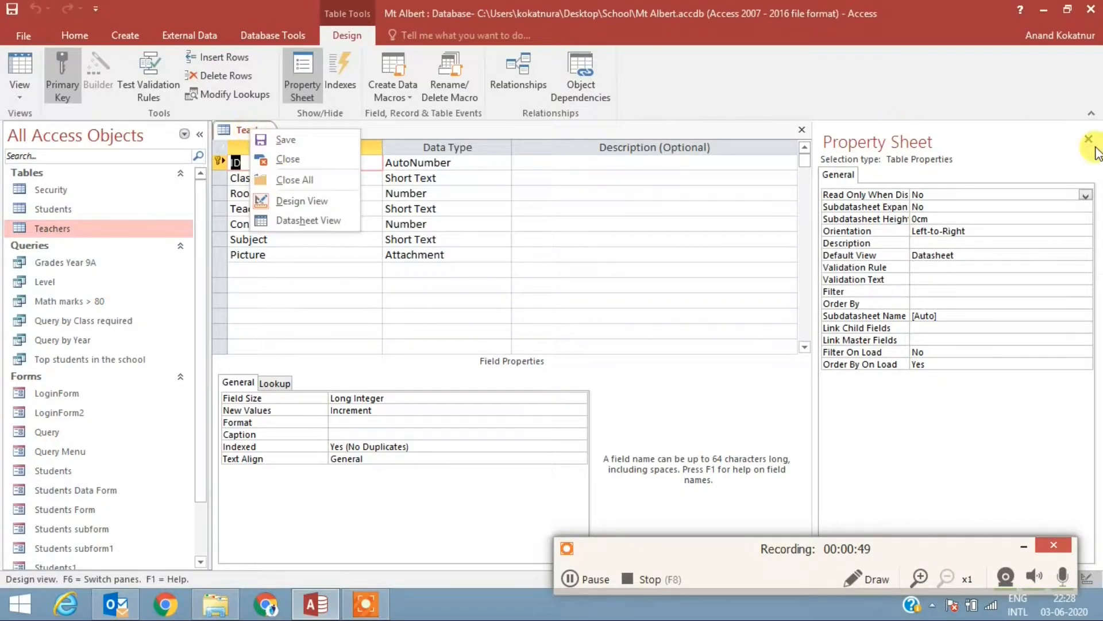
left_click(284, 160)
double_click(120, 230)
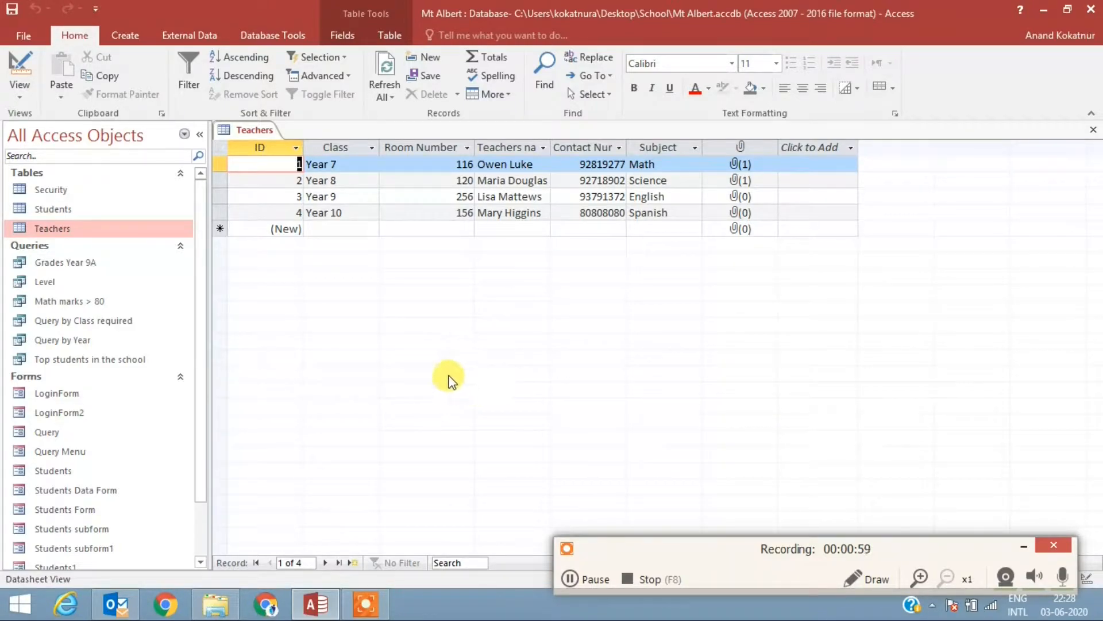
left_click(1092, 130)
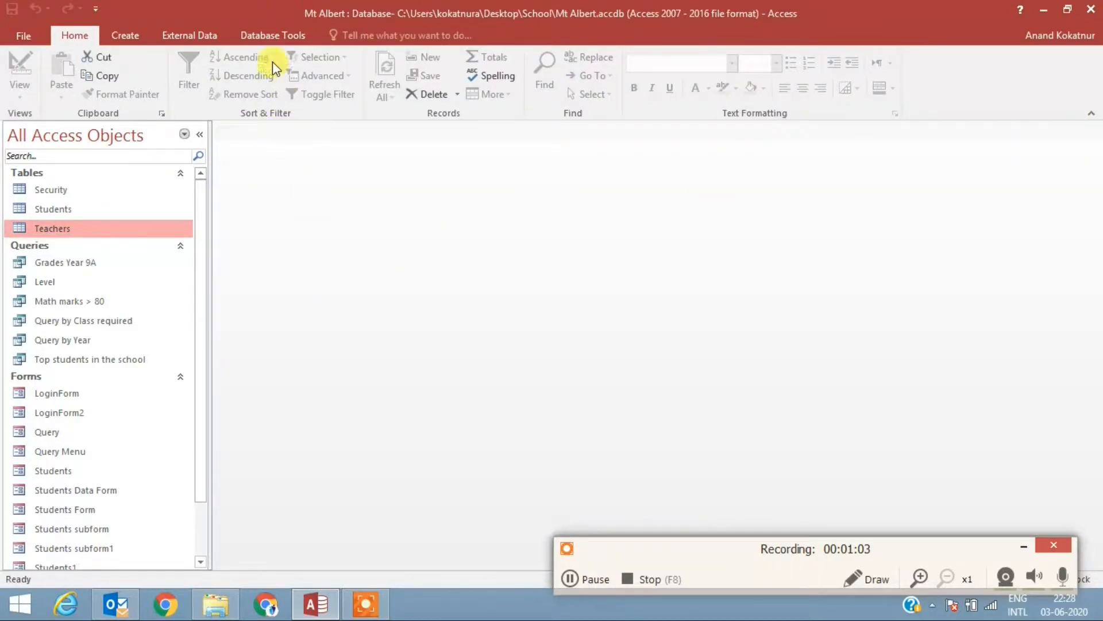
Step: Open the database relationships and remove the Teachers and Students tables from the layout
left_click(270, 36)
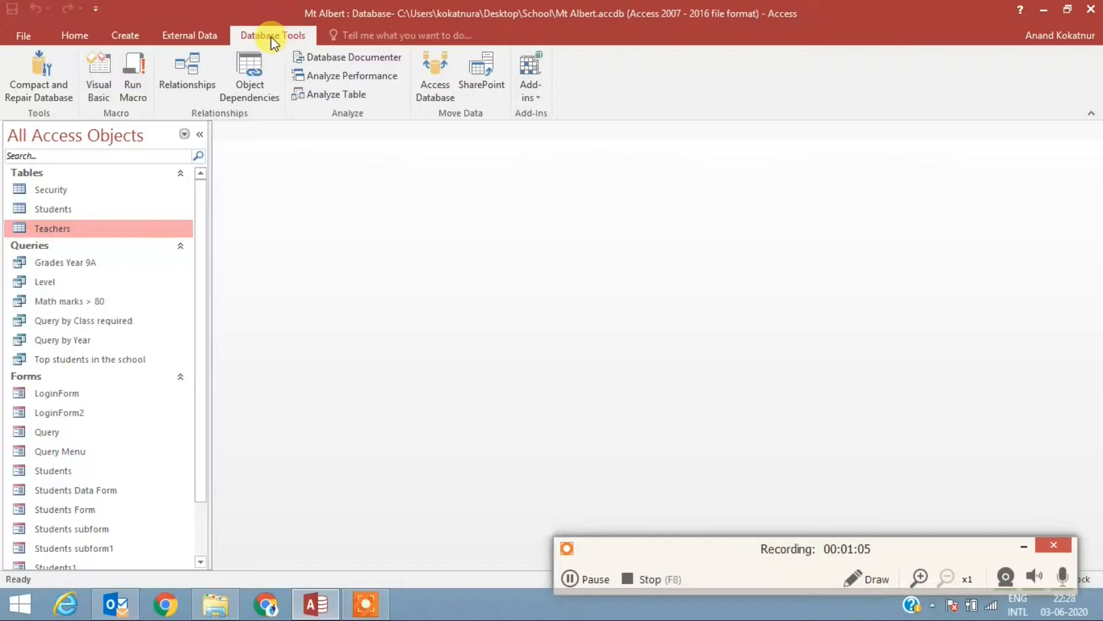
left_click(191, 77)
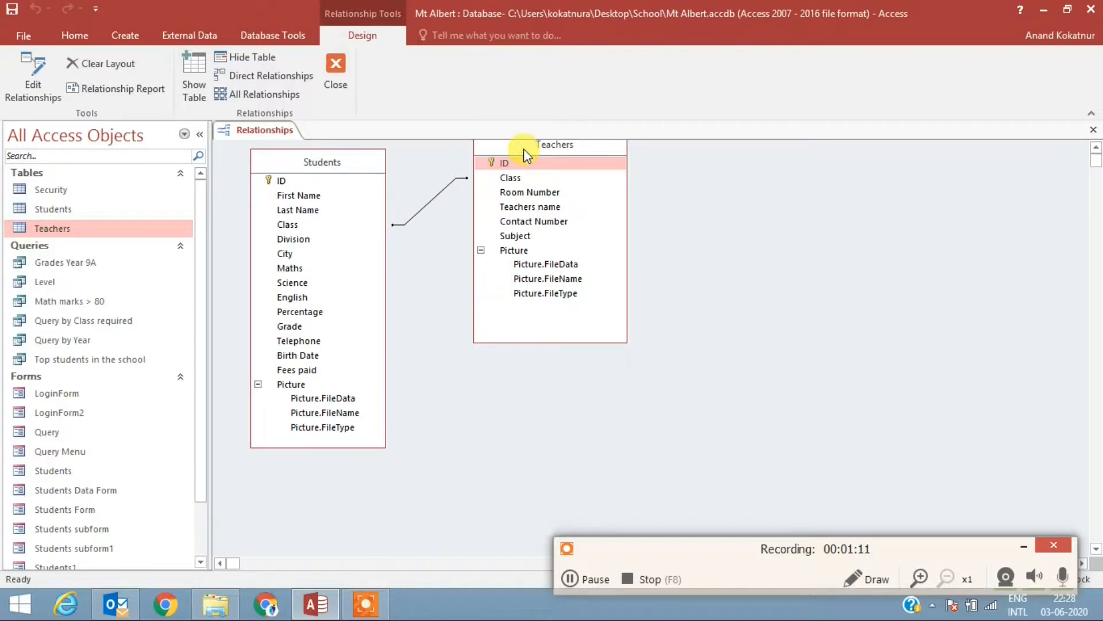
key("Delete")
key("Delete")
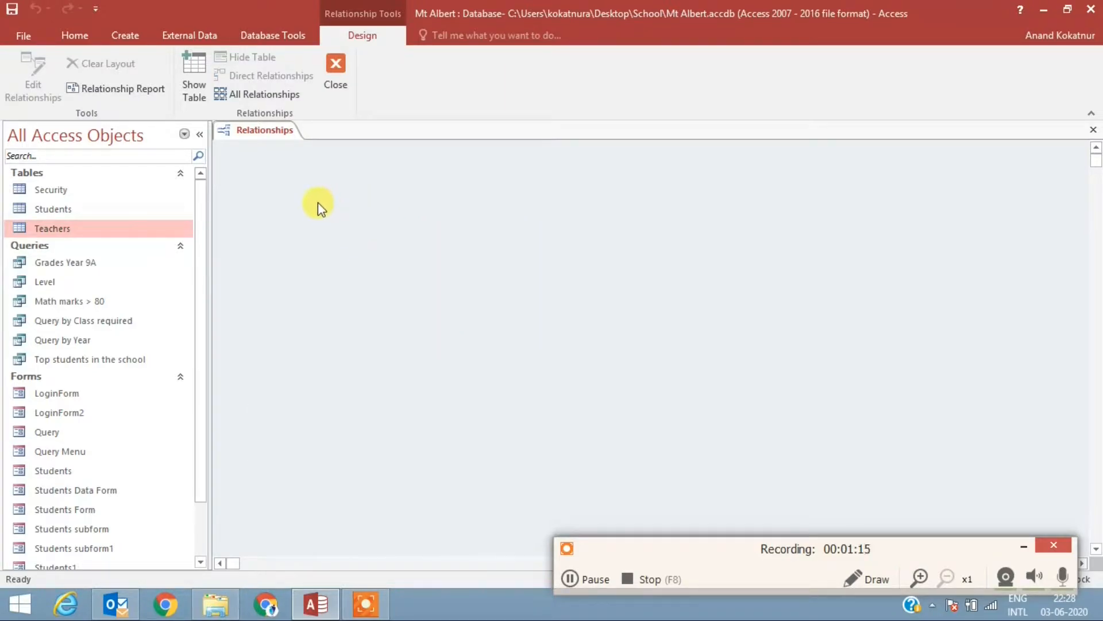
Step: Add the Teachers and Students tables to the relationships layout
left_click(194, 75)
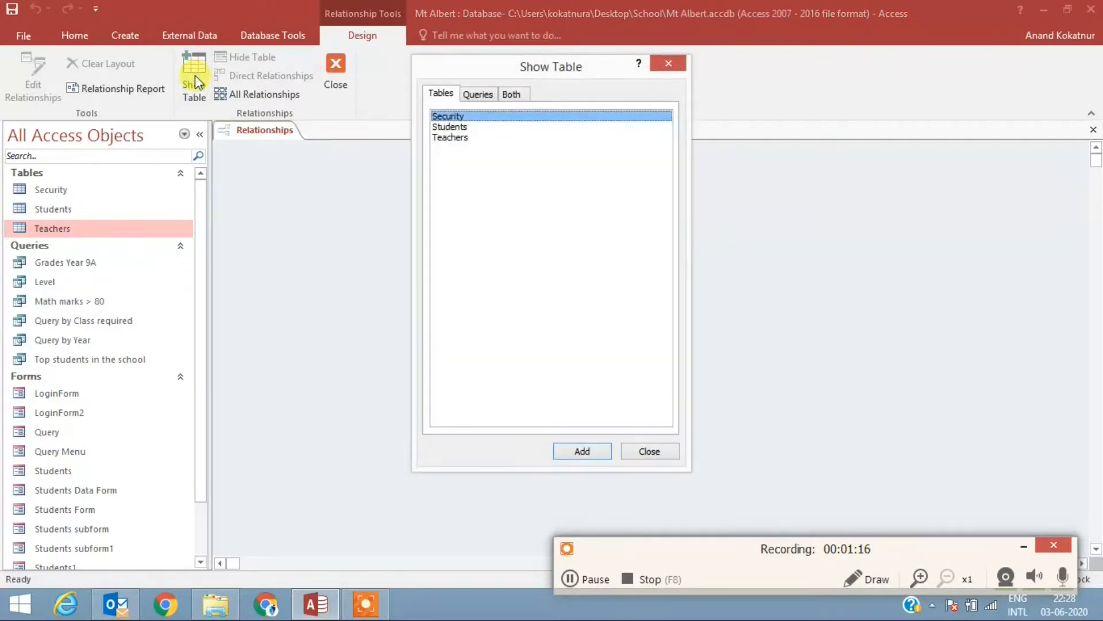
left_click(460, 139)
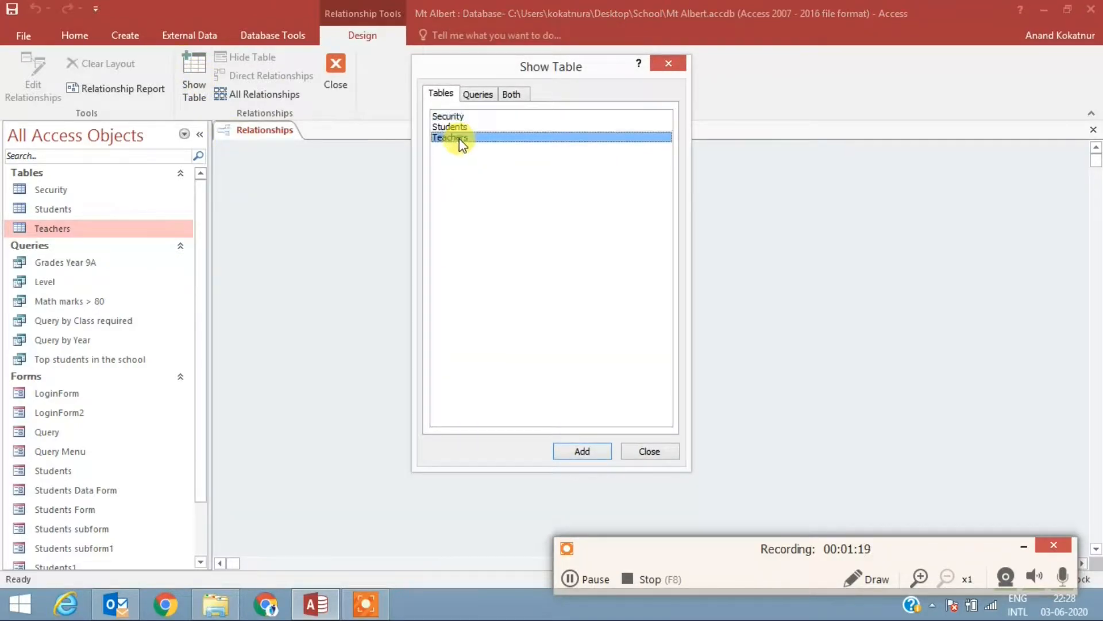
left_click(583, 452)
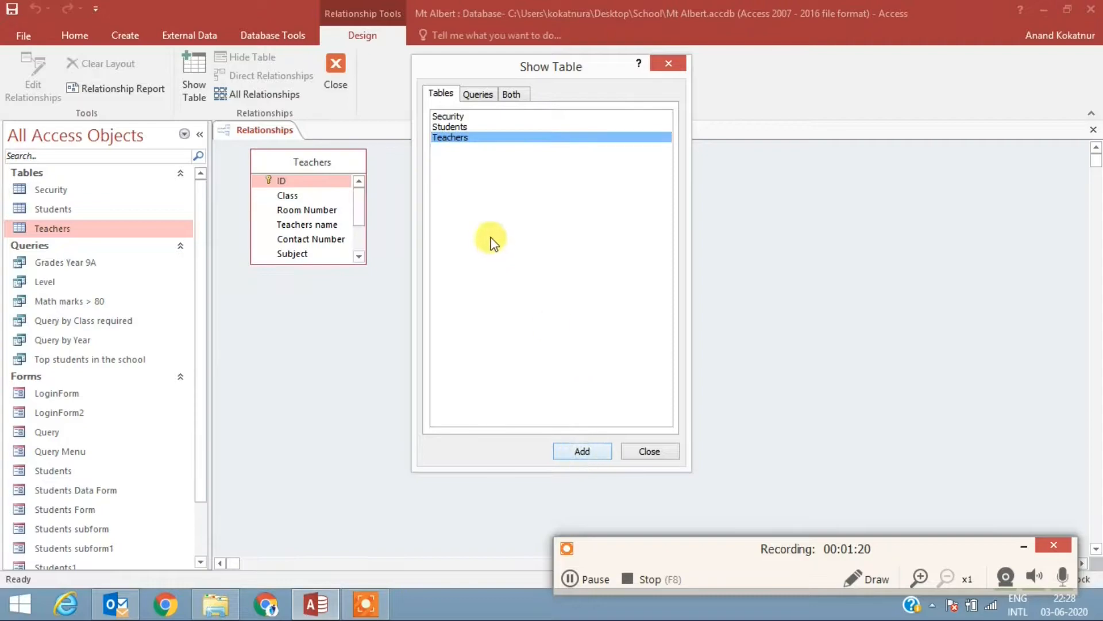
left_click(453, 128)
left_click(592, 446)
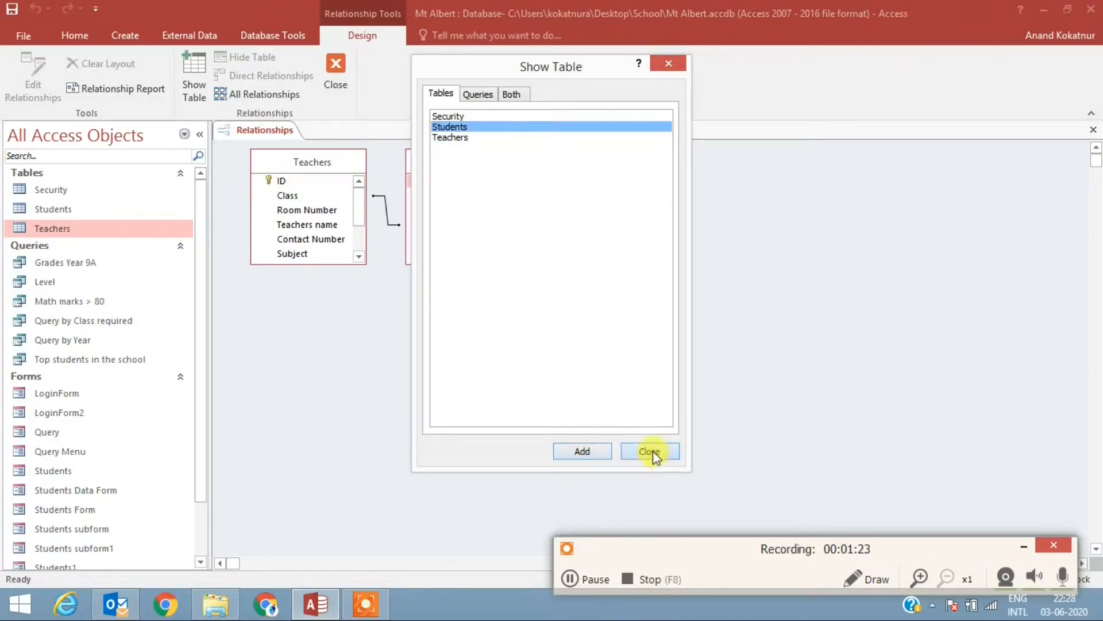
left_click(650, 453)
Step: Move the Students table away from Teachers and lengthen both table boxes to show all their fields
left_click_drag(476, 162, 598, 182)
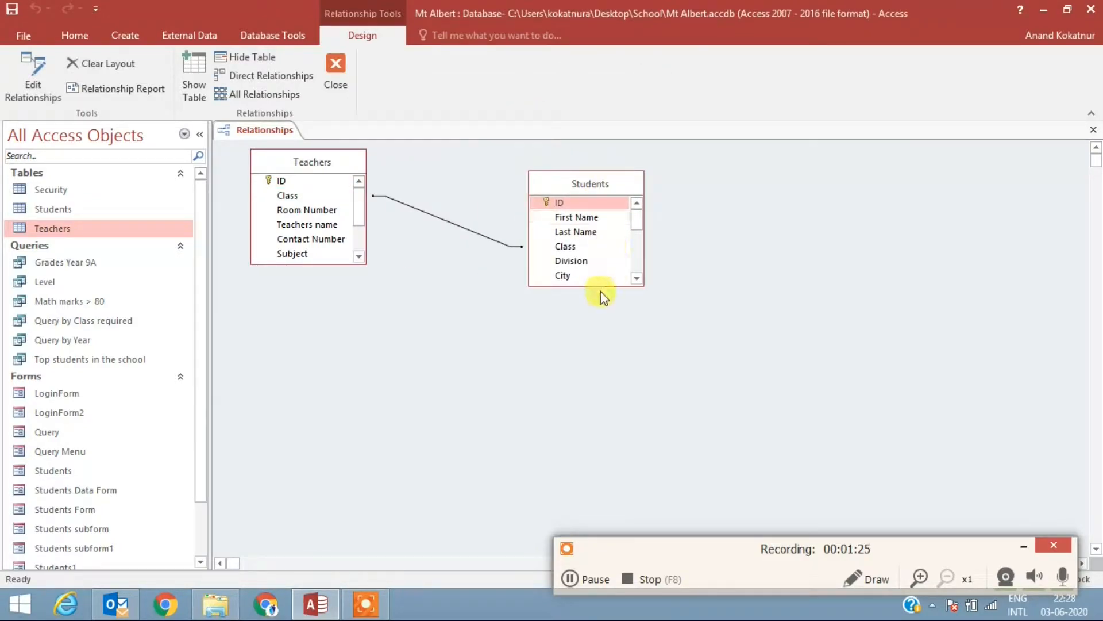
left_click_drag(598, 285, 596, 457)
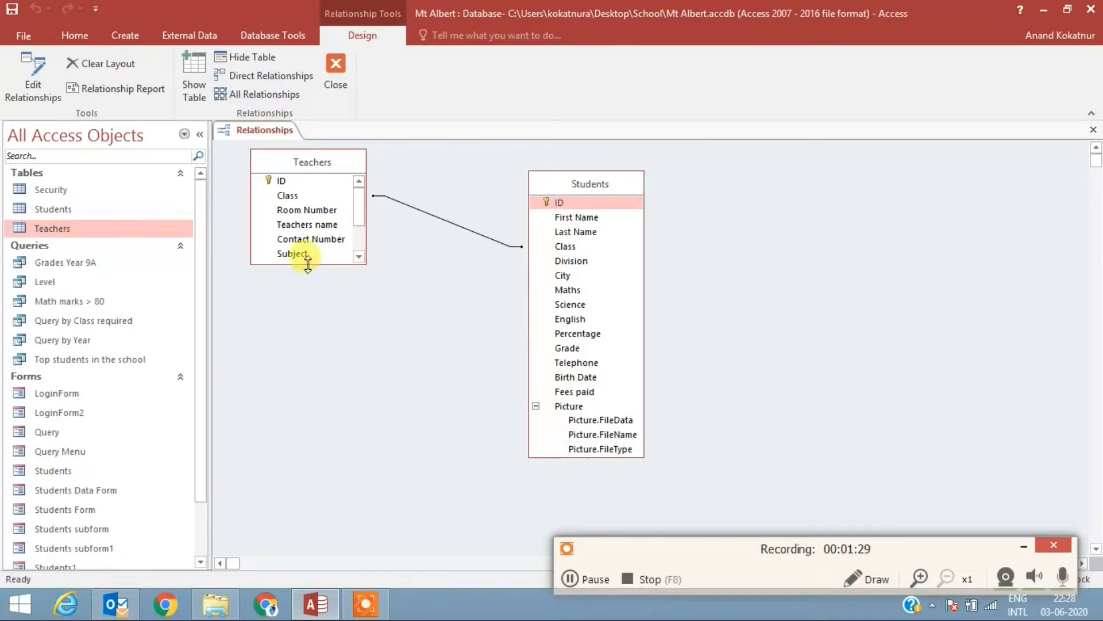
left_click_drag(305, 263, 310, 425)
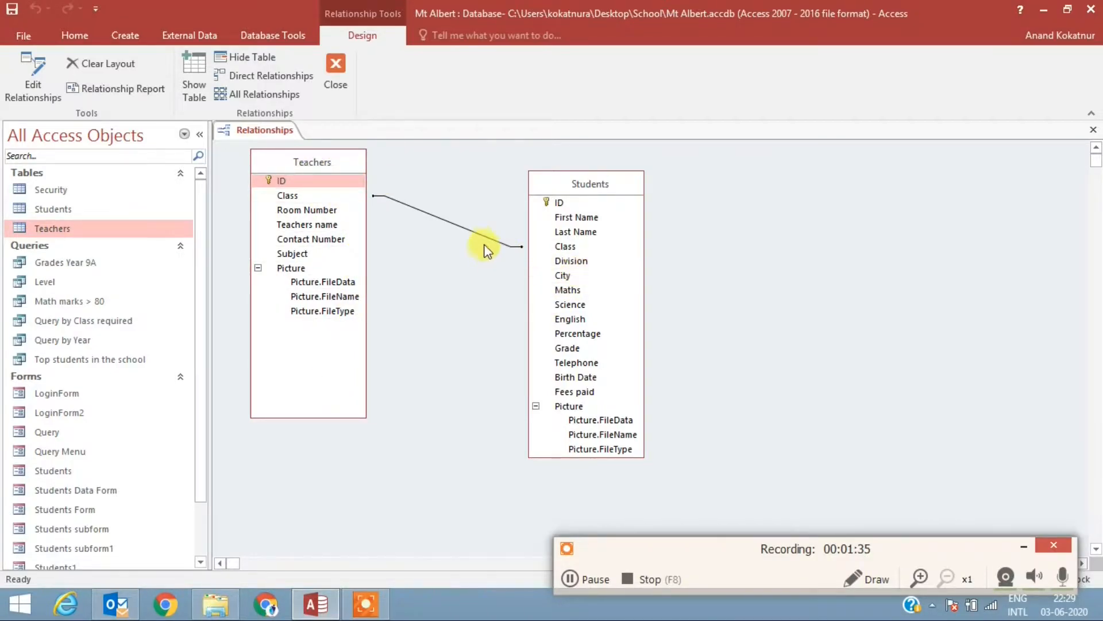
Step: Delete the existing relationship between the Teachers and Students tables
left_click(461, 226)
right_click(461, 226)
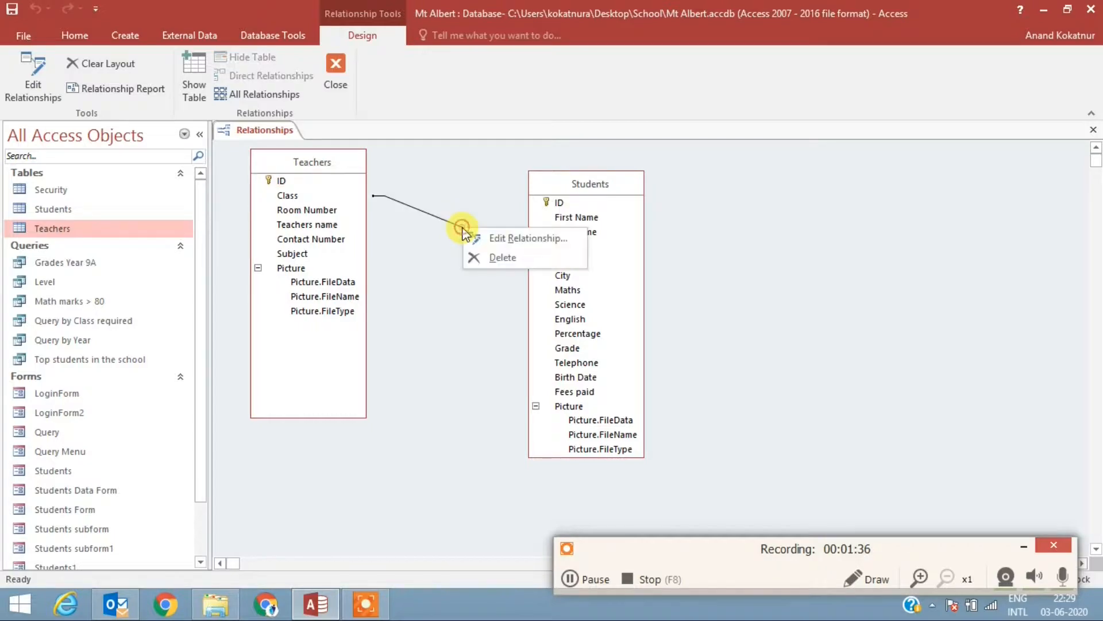
left_click(483, 257)
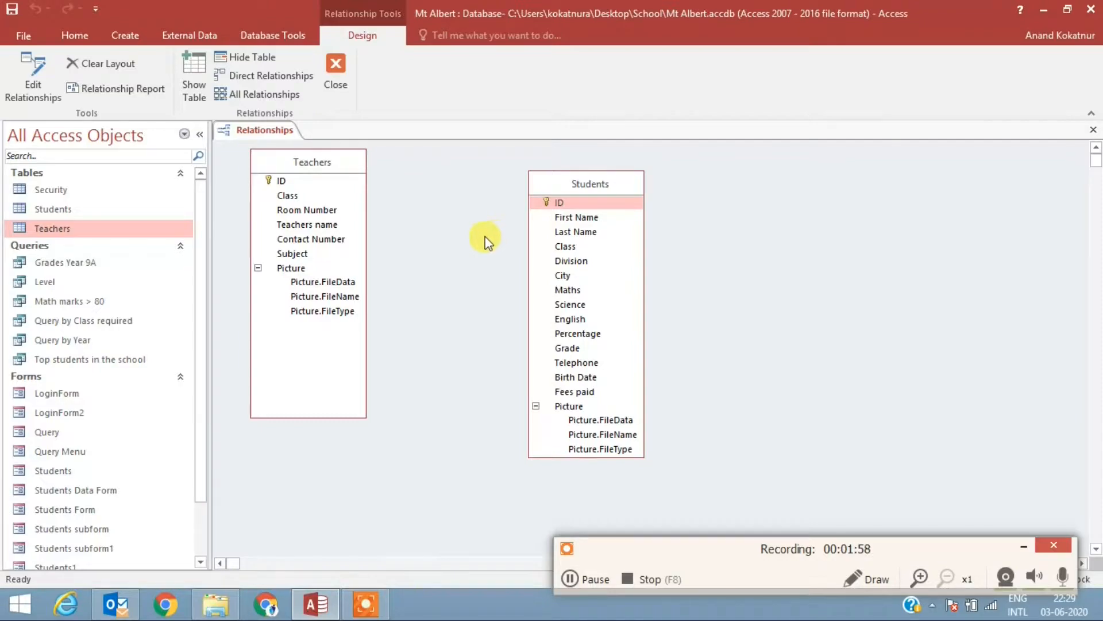
Step: Create a relationship from the Class field in Teachers to the Class field in Students, and close the relationships layout
left_click(293, 195)
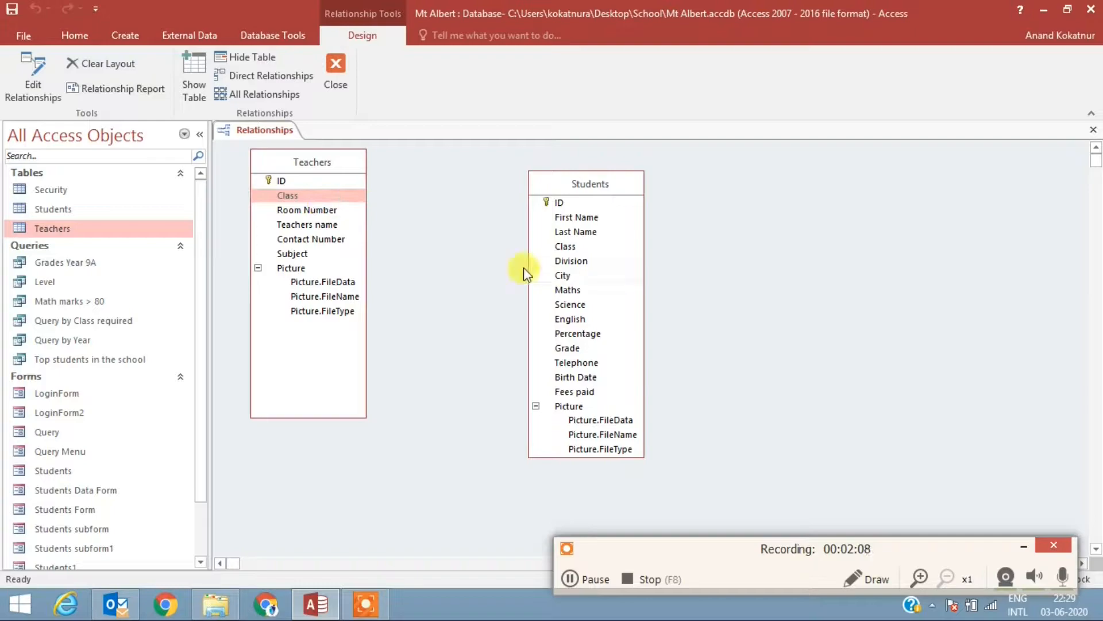
left_click_drag(336, 196, 529, 286)
left_click_drag(558, 251, 563, 245)
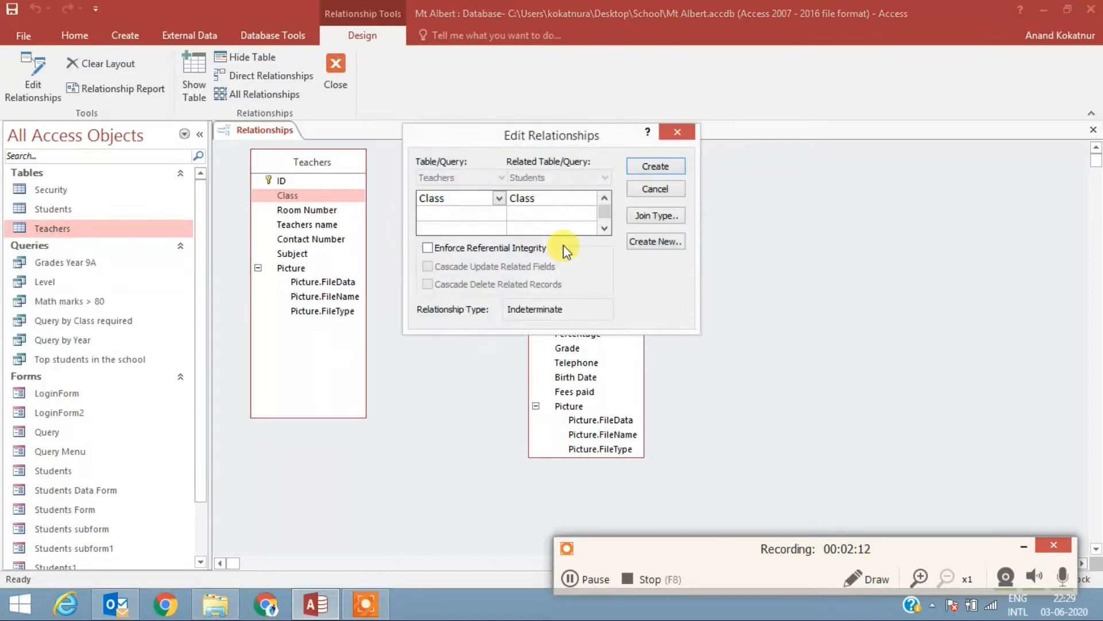
left_click(656, 167)
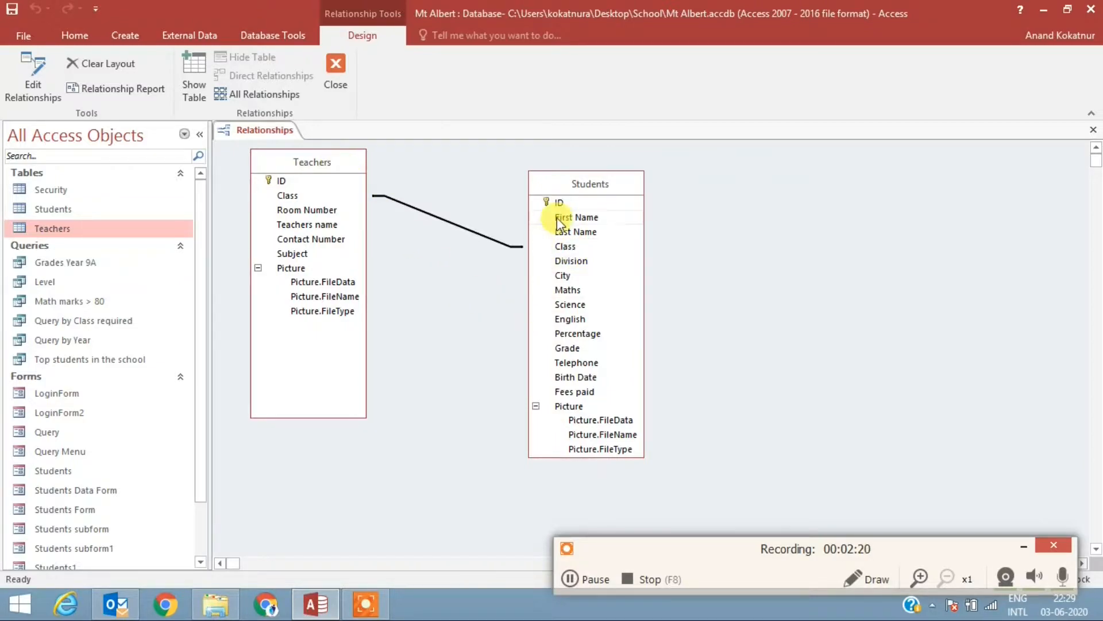
left_click(1094, 129)
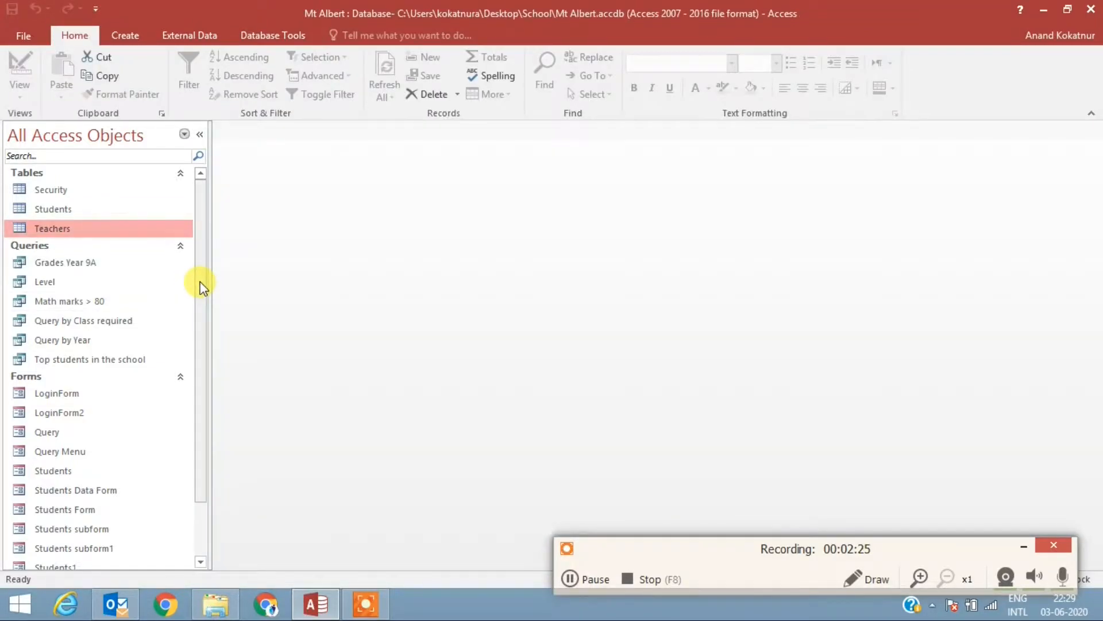
Step: Open Teachers Form, view the second teacher's record, return to the first, and close the form
left_click_drag(201, 286, 187, 339)
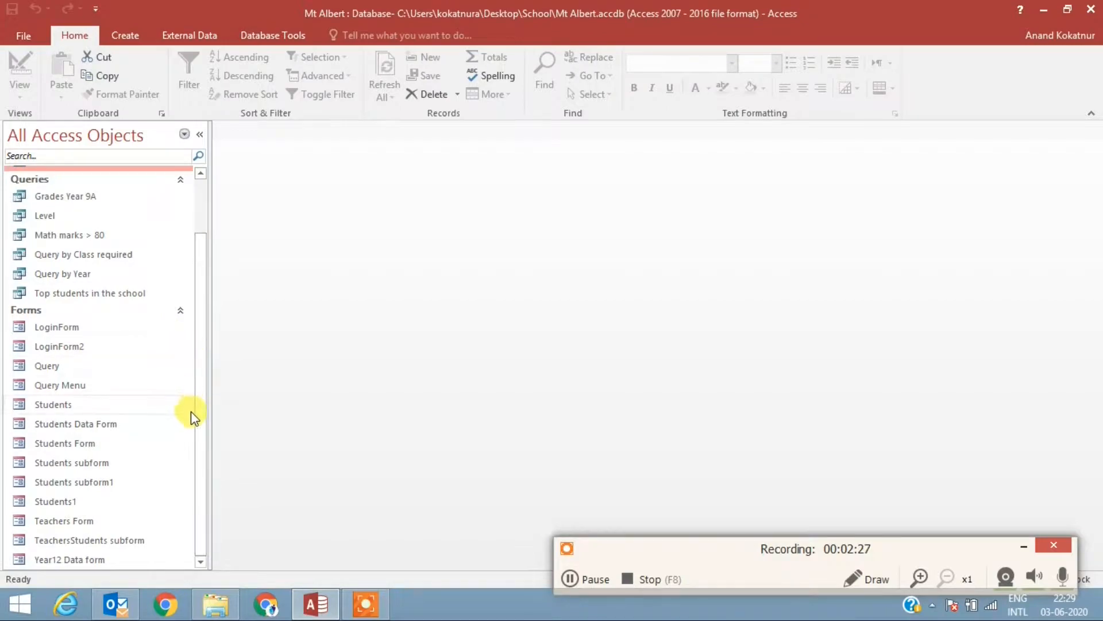
mouse_move(199, 429)
left_mouse_down()
mouse_move(199, 332)
mouse_move(191, 412)
left_mouse_up()
double_click(83, 520)
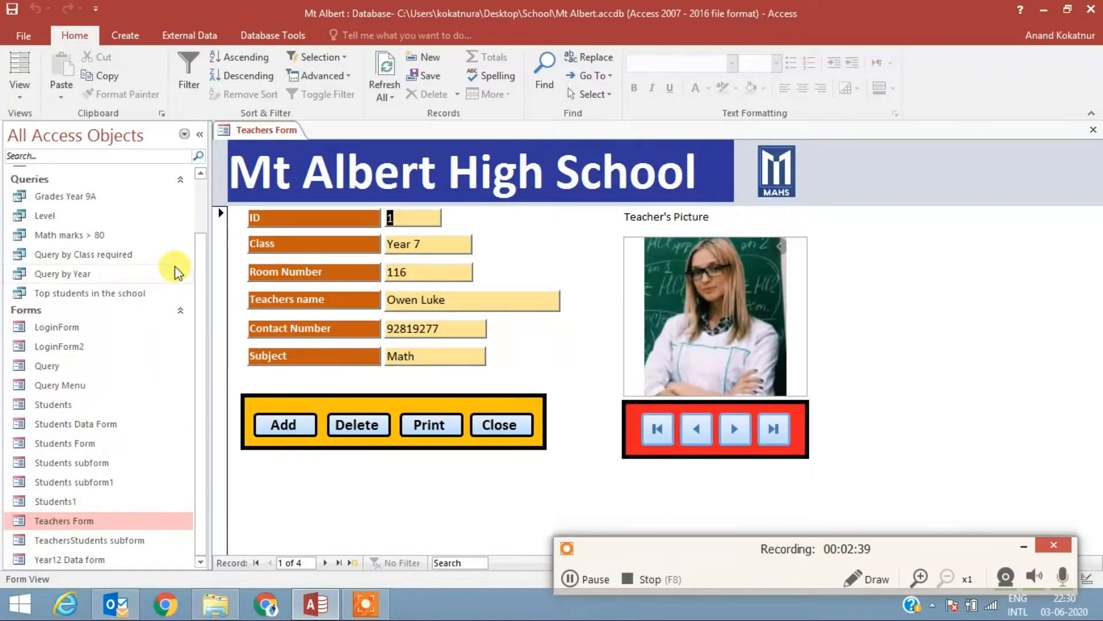
left_click_drag(198, 271, 198, 213)
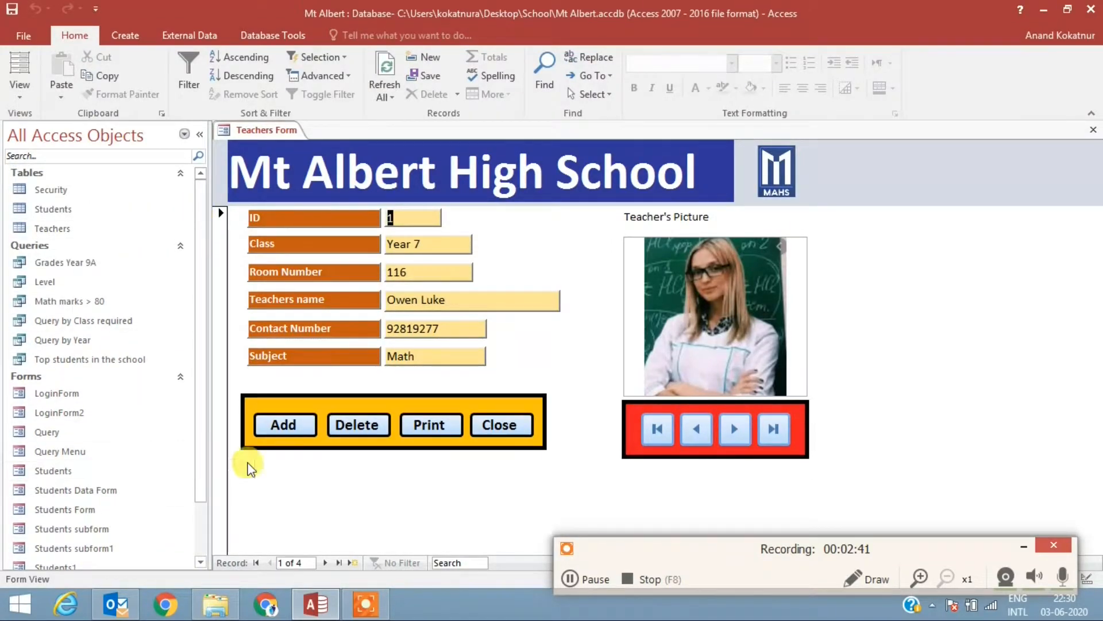
left_click(734, 431)
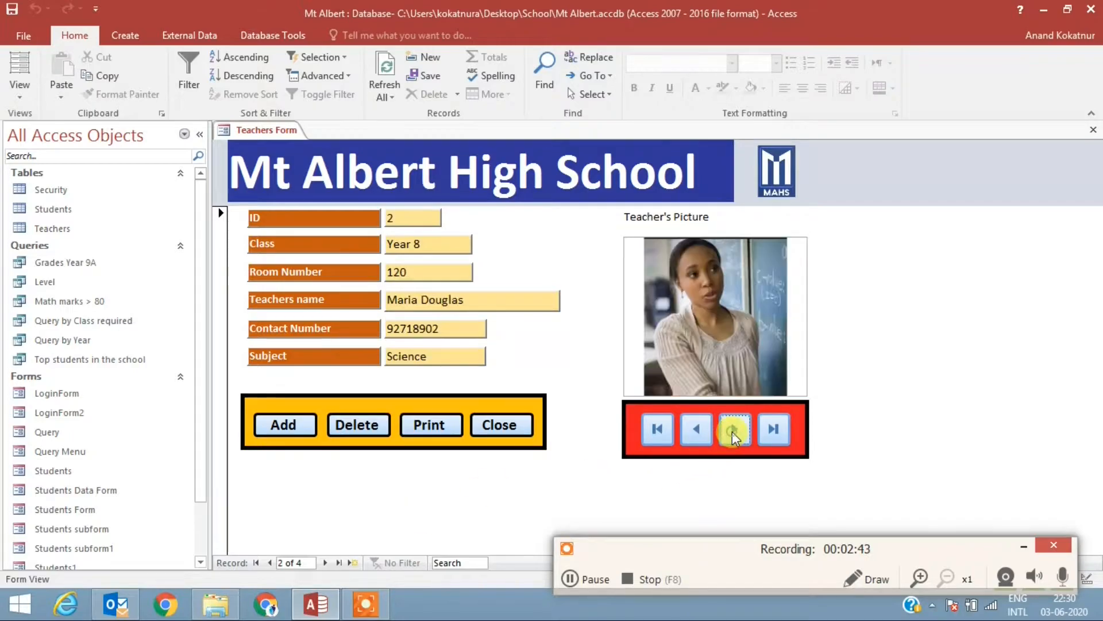
left_click(694, 430)
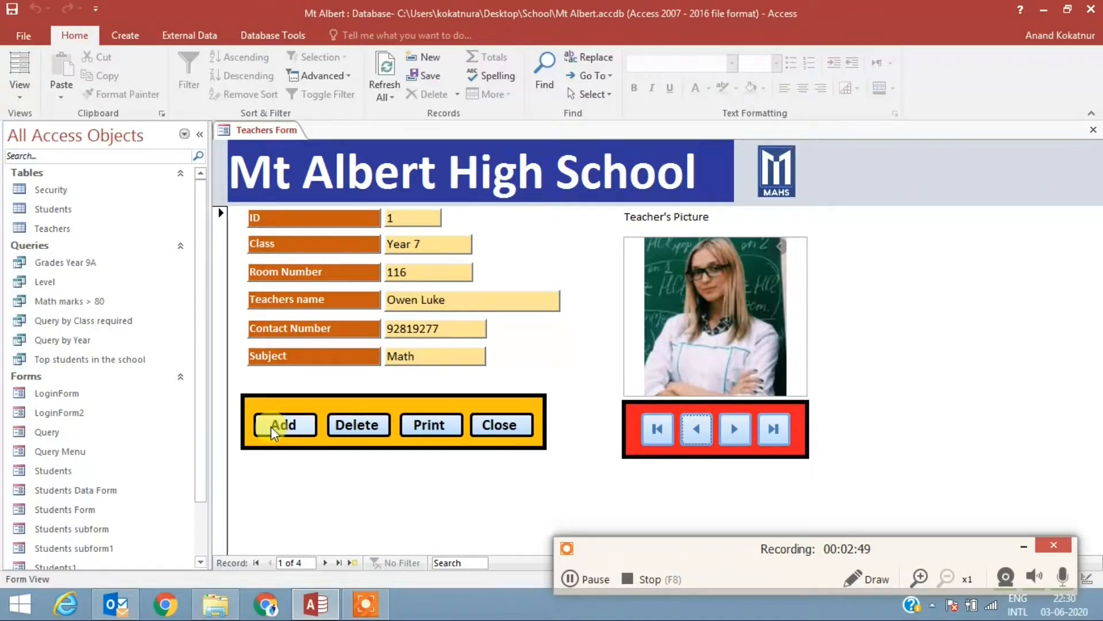
left_click(1095, 134)
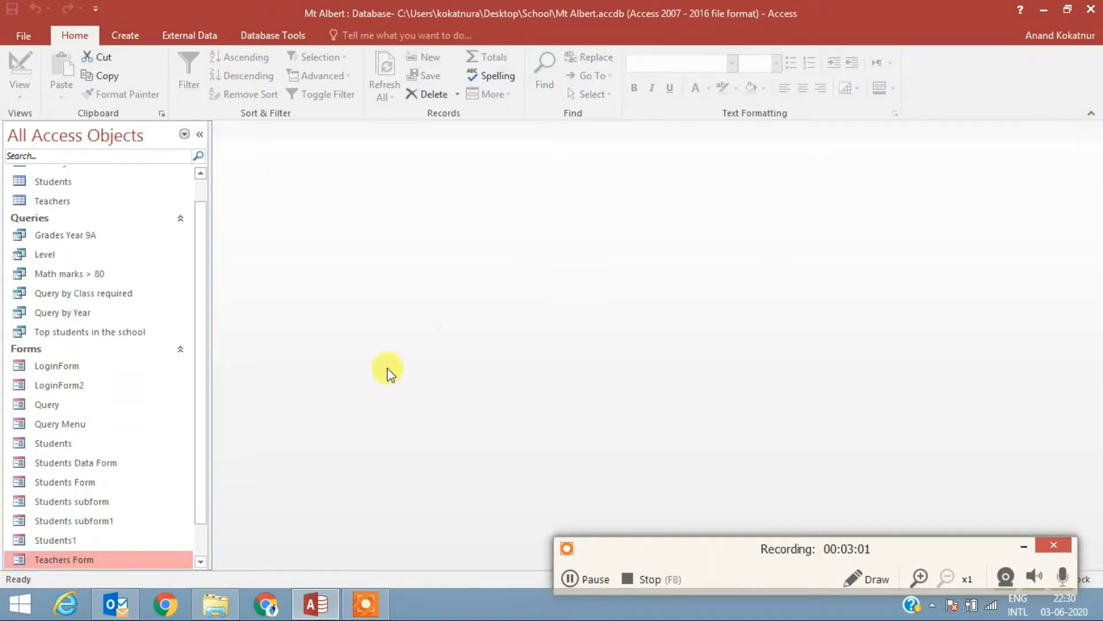
Step: Start a Form Wizard form from the Teachers table with the fields ID, Class, Room Number and Teachers name
left_click(127, 36)
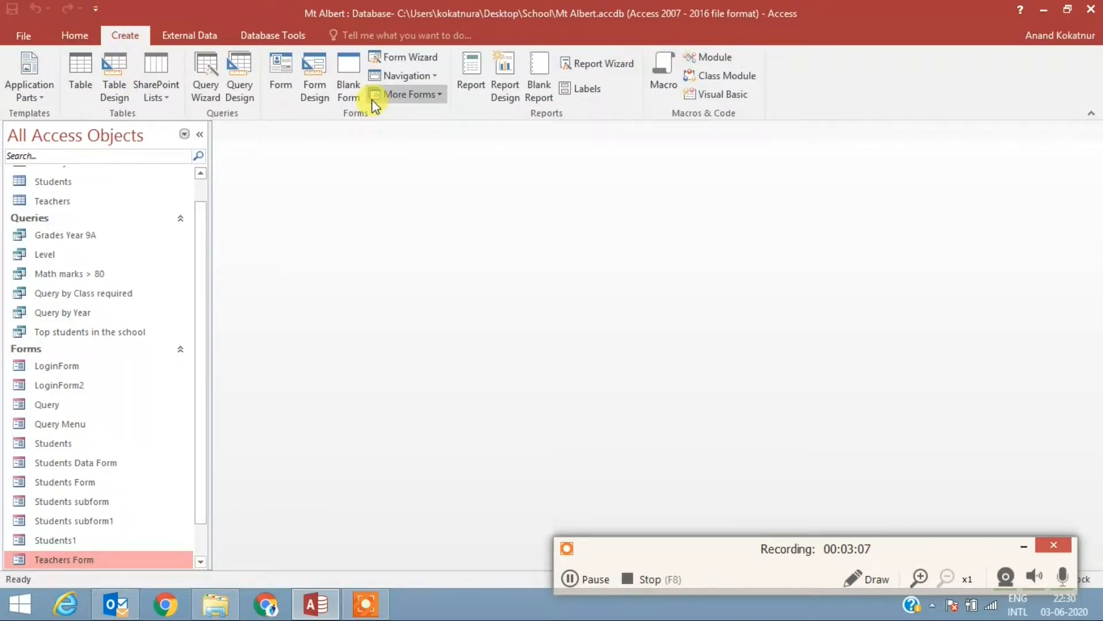
left_click(420, 65)
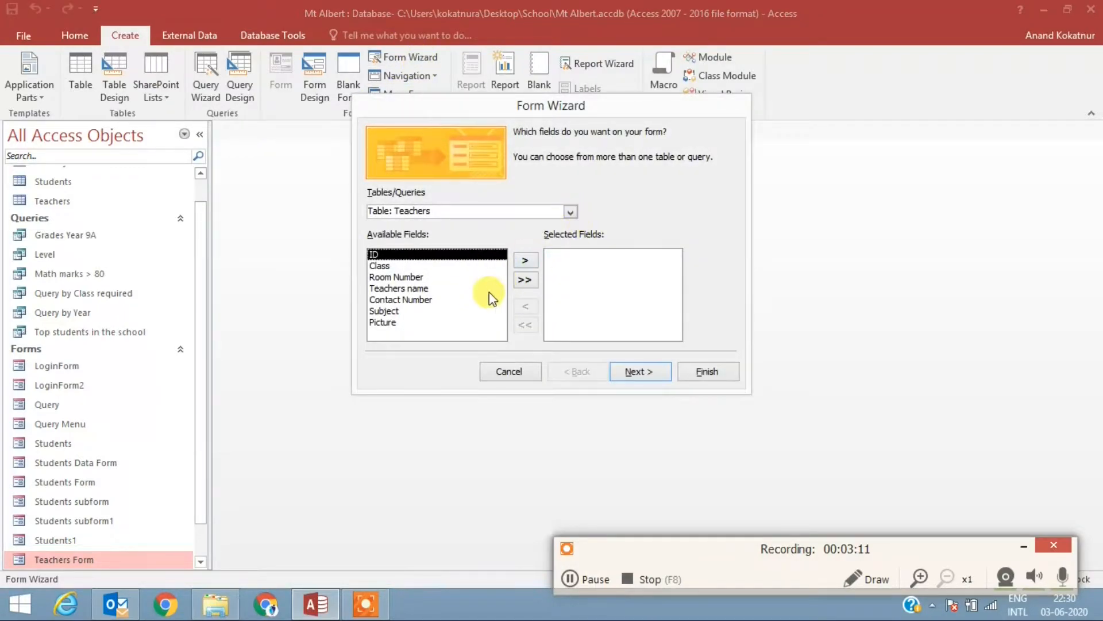
left_click(527, 264)
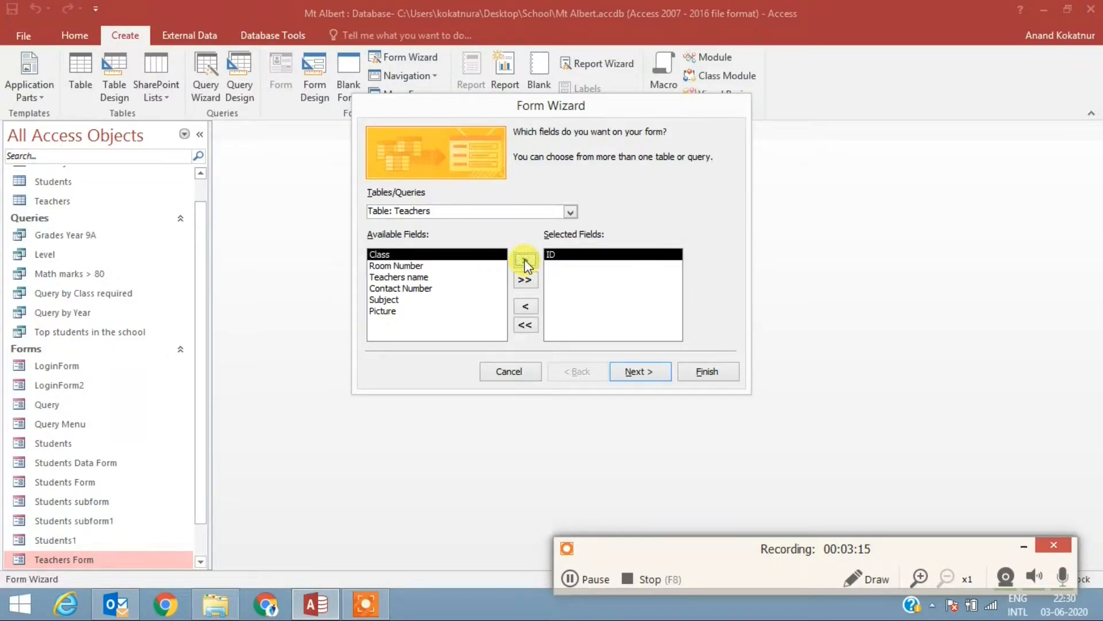
left_click(526, 264)
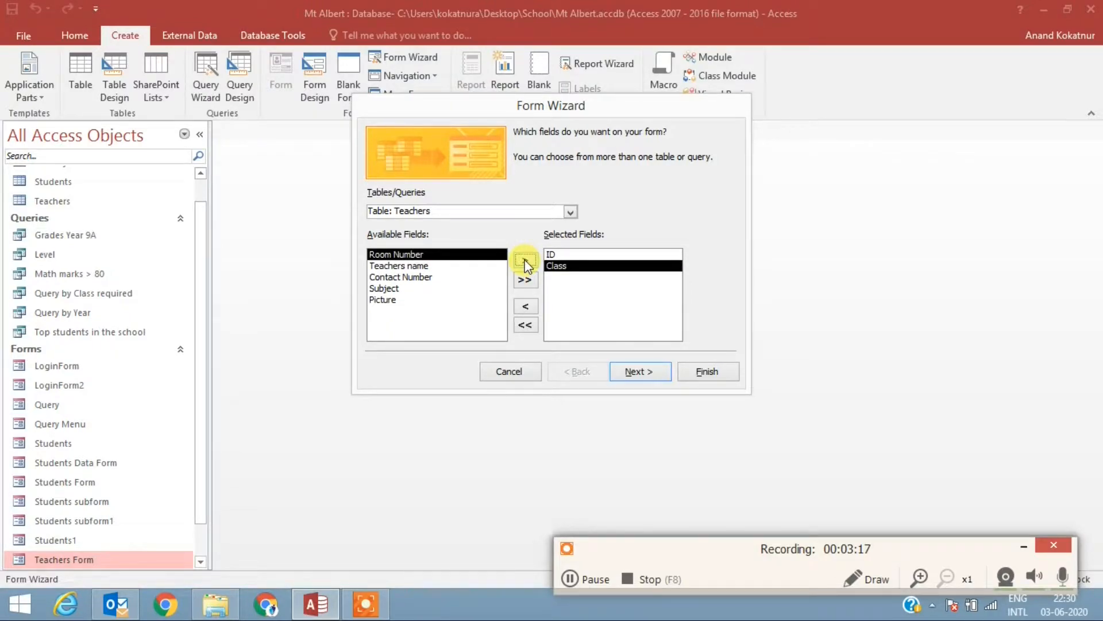
left_click(526, 263)
left_click(526, 263)
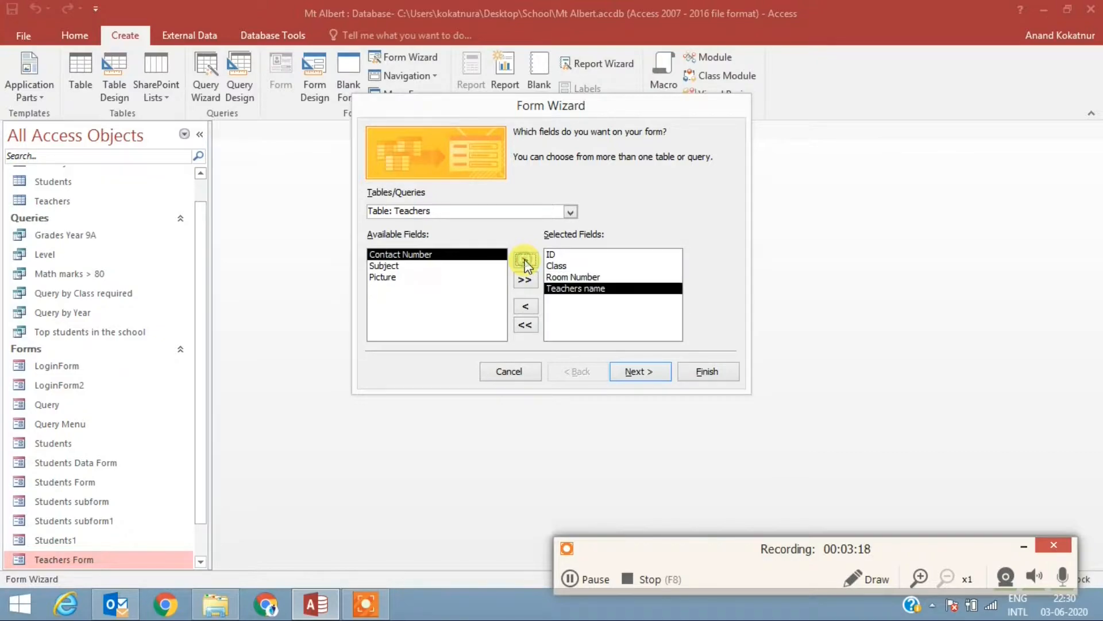
left_click(624, 373)
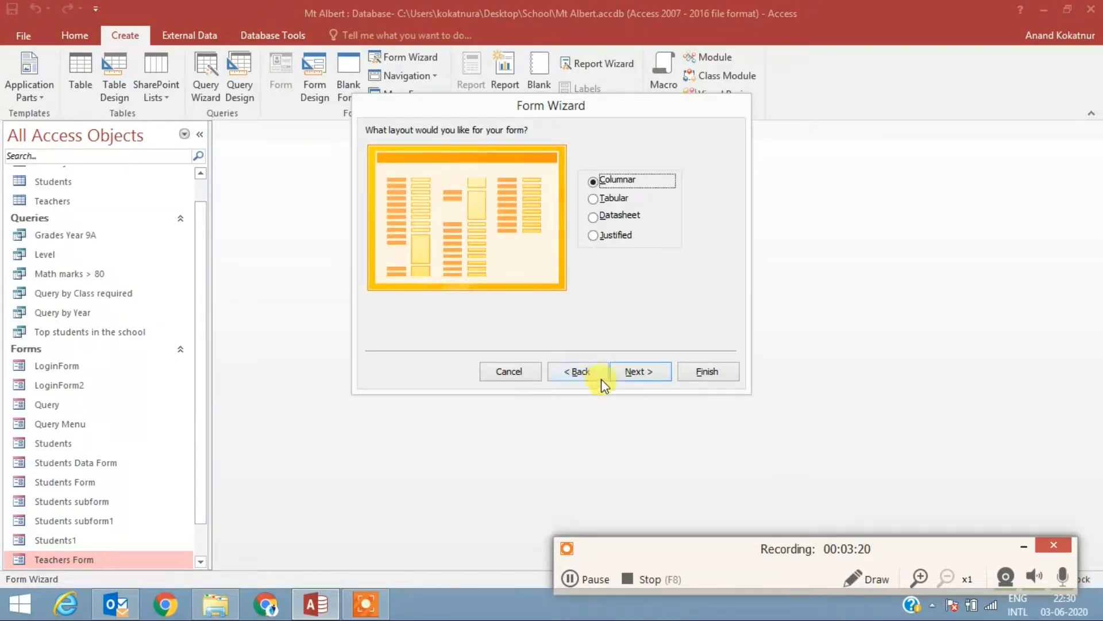
Step: Keep the Columnar layout, title the form "Teachers - Students", and finish the wizard with the option to modify the form's design
left_click(632, 373)
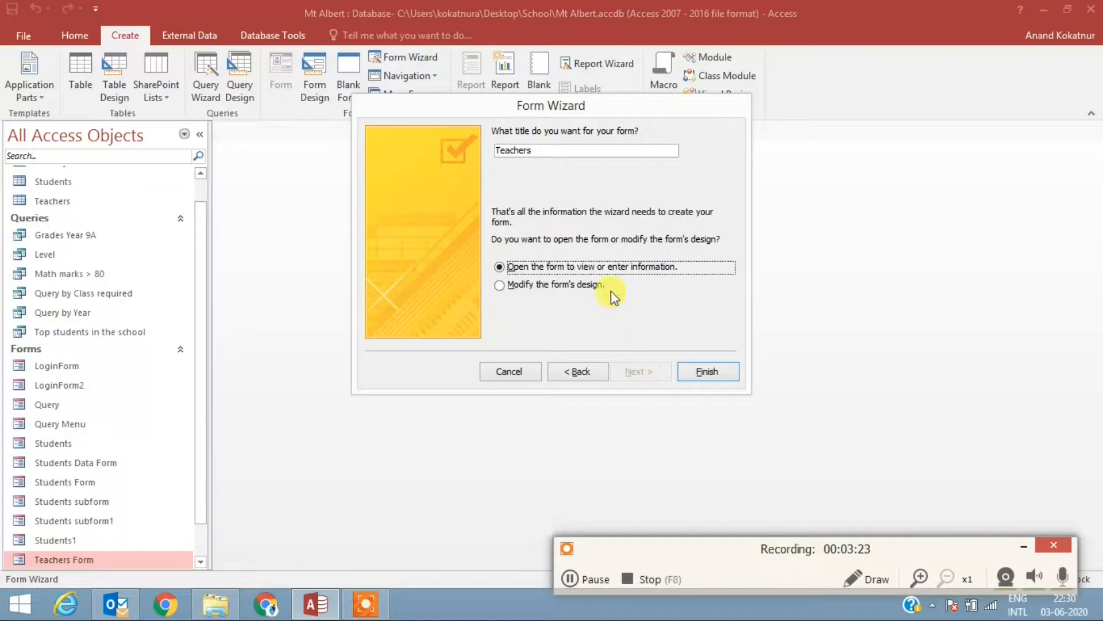
left_click(582, 152)
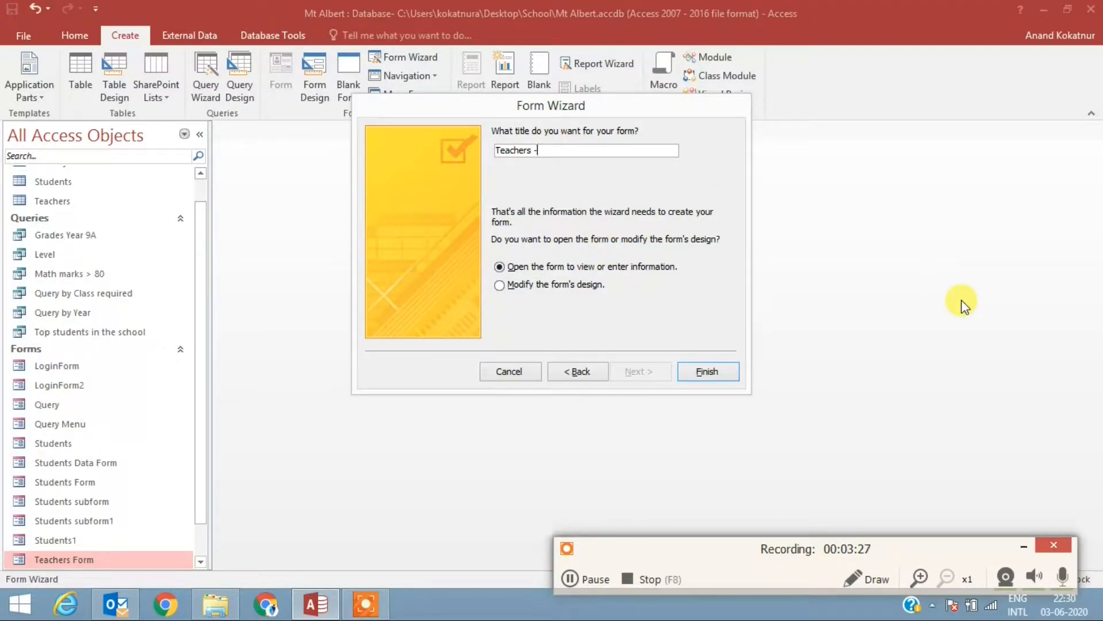
type("- Students")
left_click(537, 285)
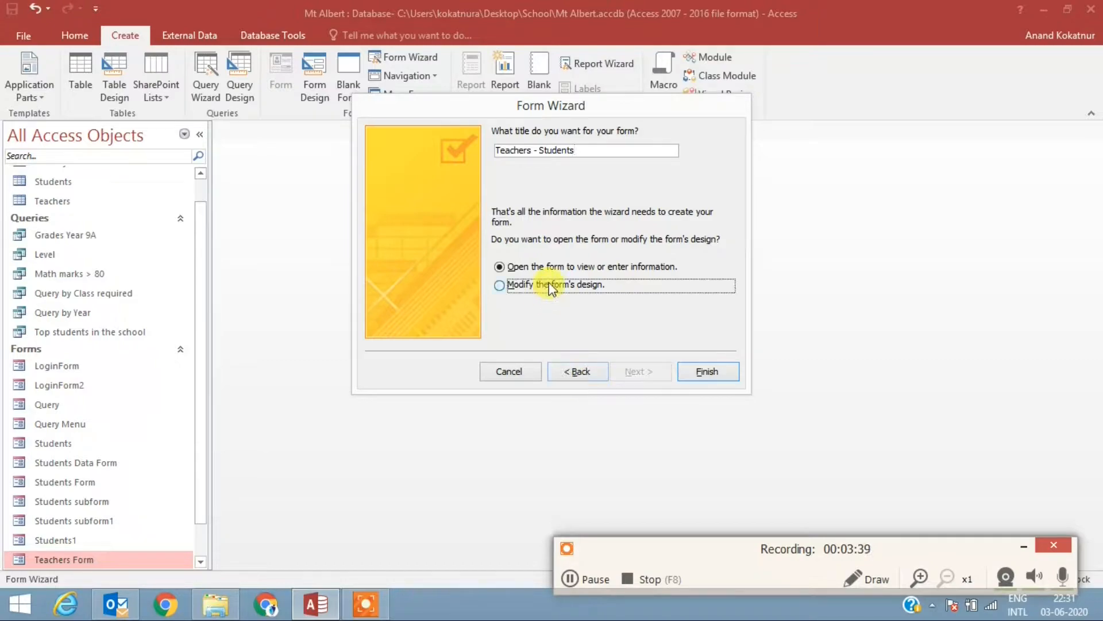
left_click(706, 372)
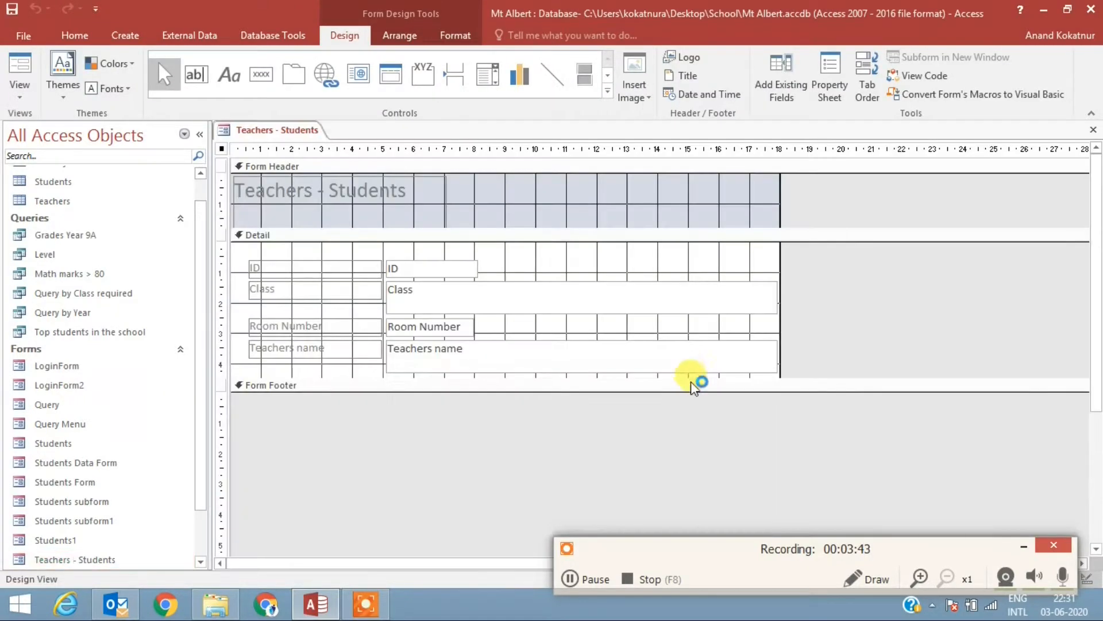
Step: Shrink the Class and Teachers name text boxes to about 3 cm wide and a single line high, roughly matching the ID box
left_click(759, 309)
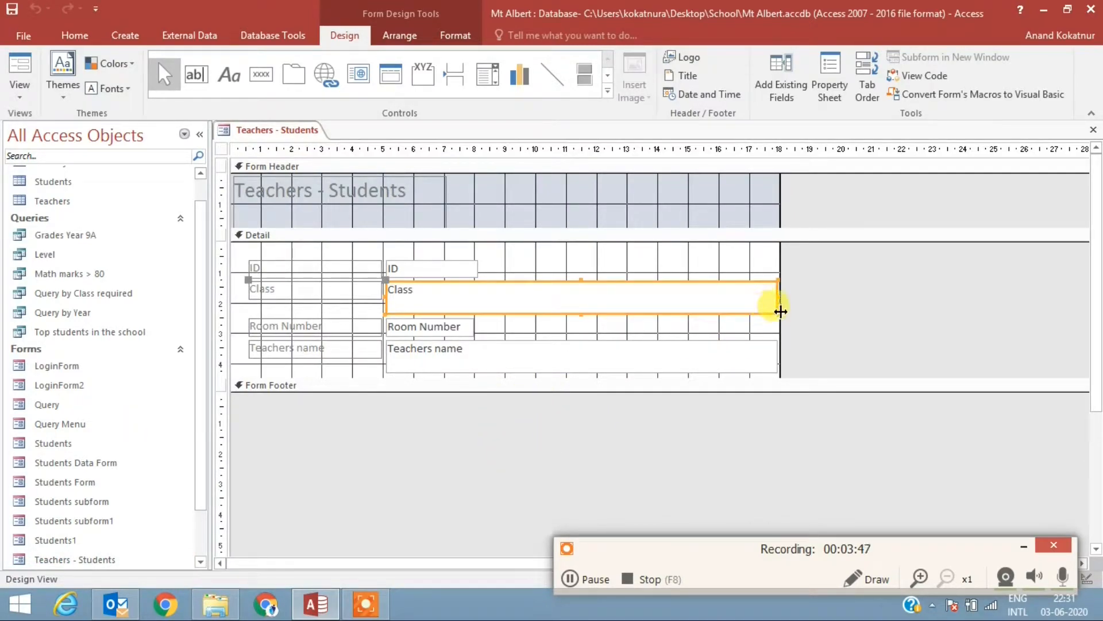
left_click_drag(773, 310, 678, 311)
left_click_drag(540, 315, 481, 301)
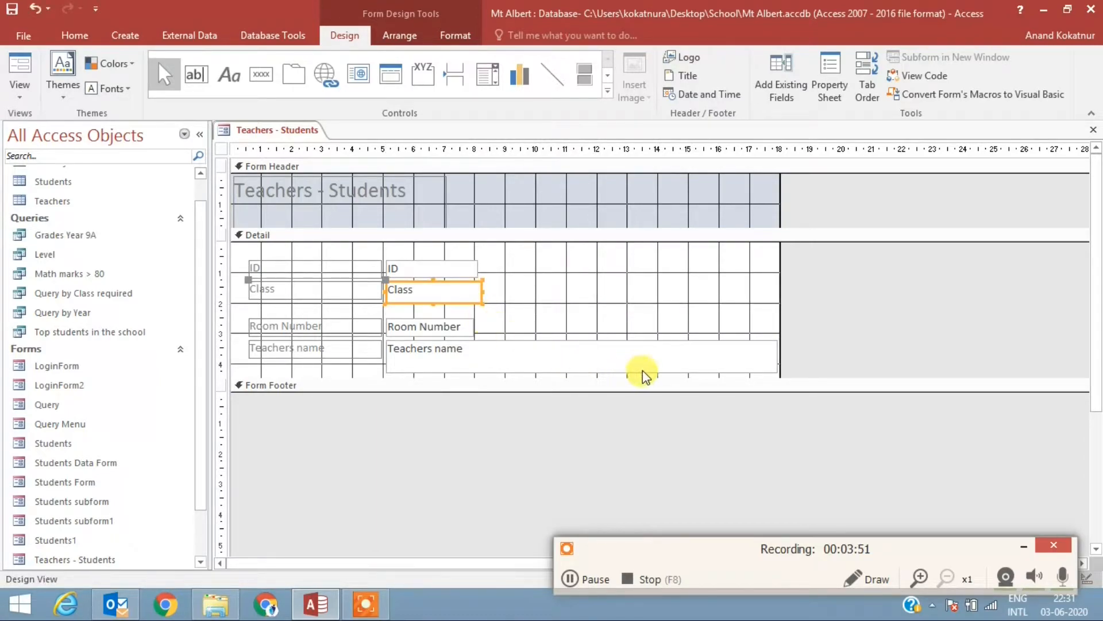
left_click(643, 370)
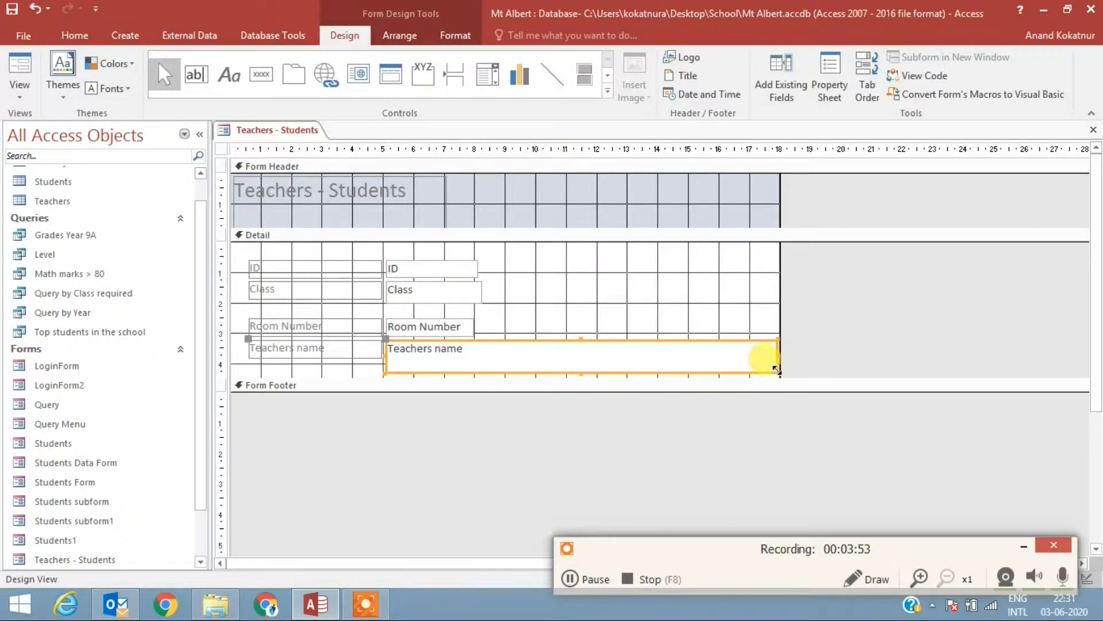
left_click_drag(776, 371, 478, 359)
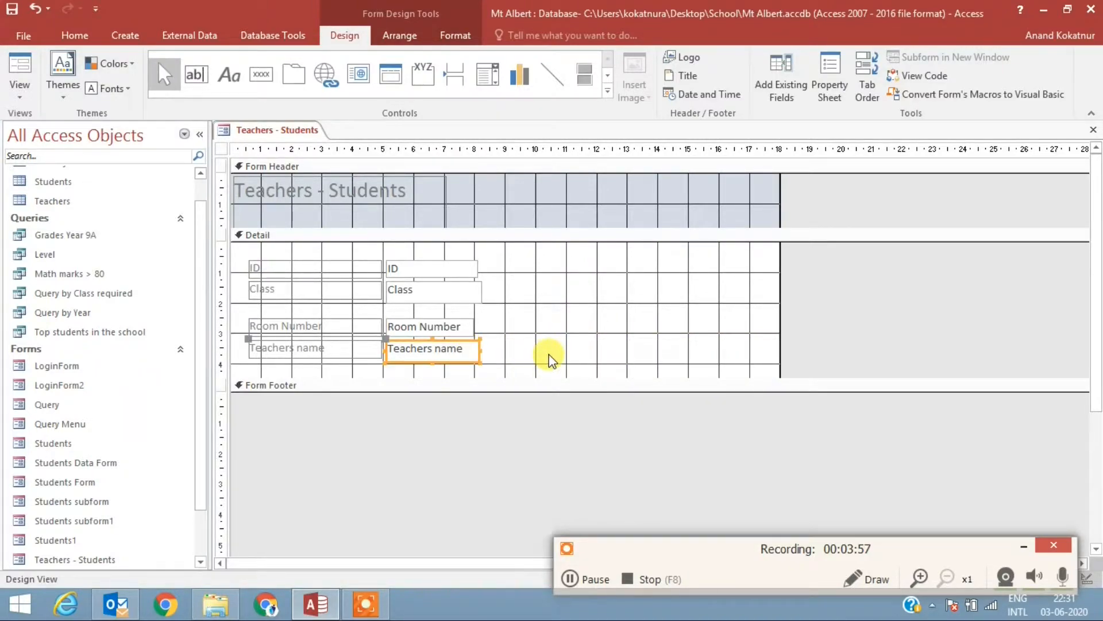
Step: Move the Room Number and Teachers name fields beside ID and Class, and shorten the Detail section to about 2.5 cm
left_click_drag(546, 357, 606, 270)
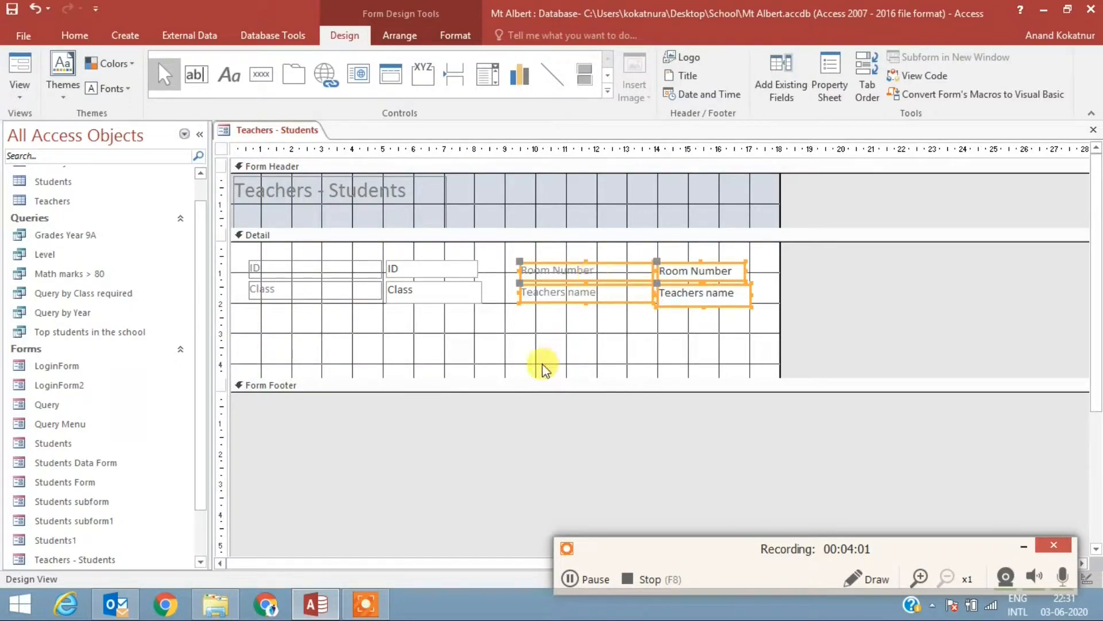
left_click_drag(537, 374, 543, 317)
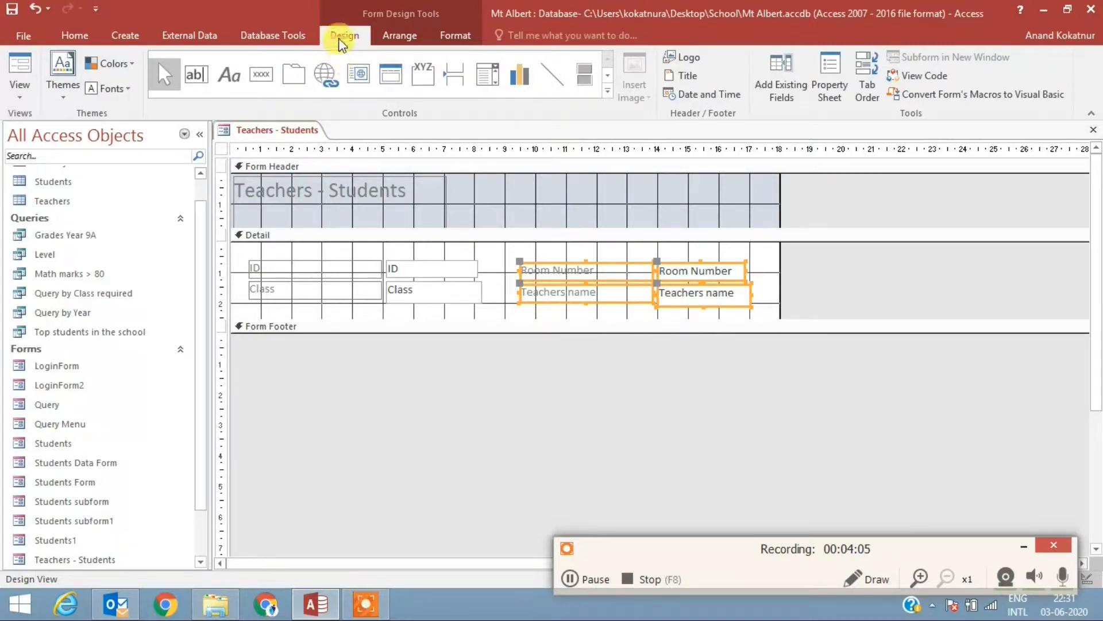
Step: Draw a subform about 16 cm wide in the Form Footer and base it on existing tables and queries
left_click(608, 91)
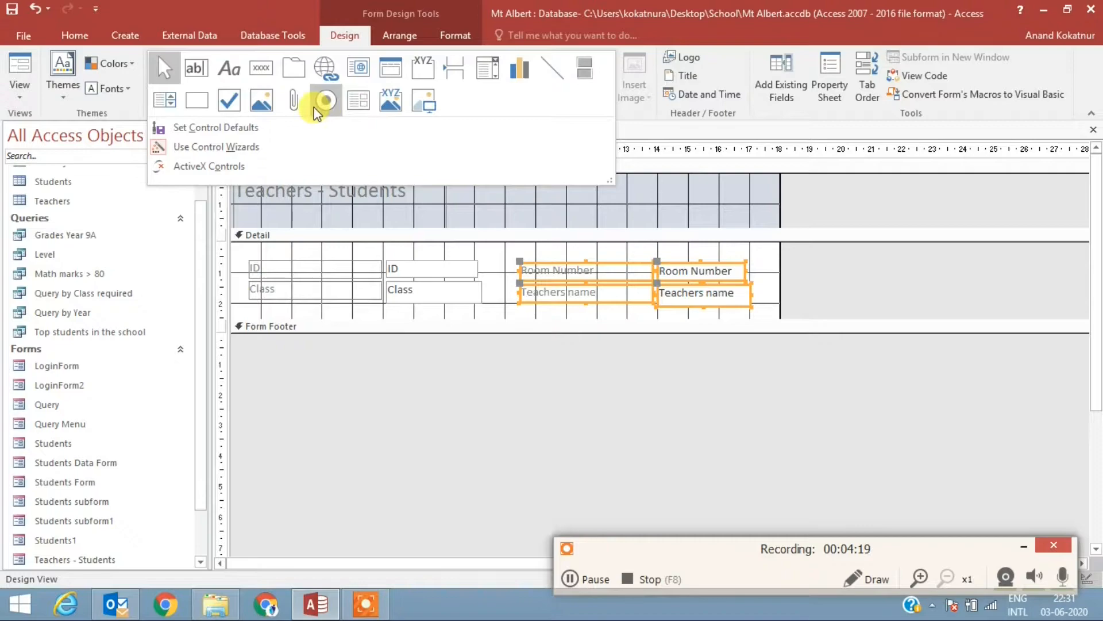
left_click(355, 101)
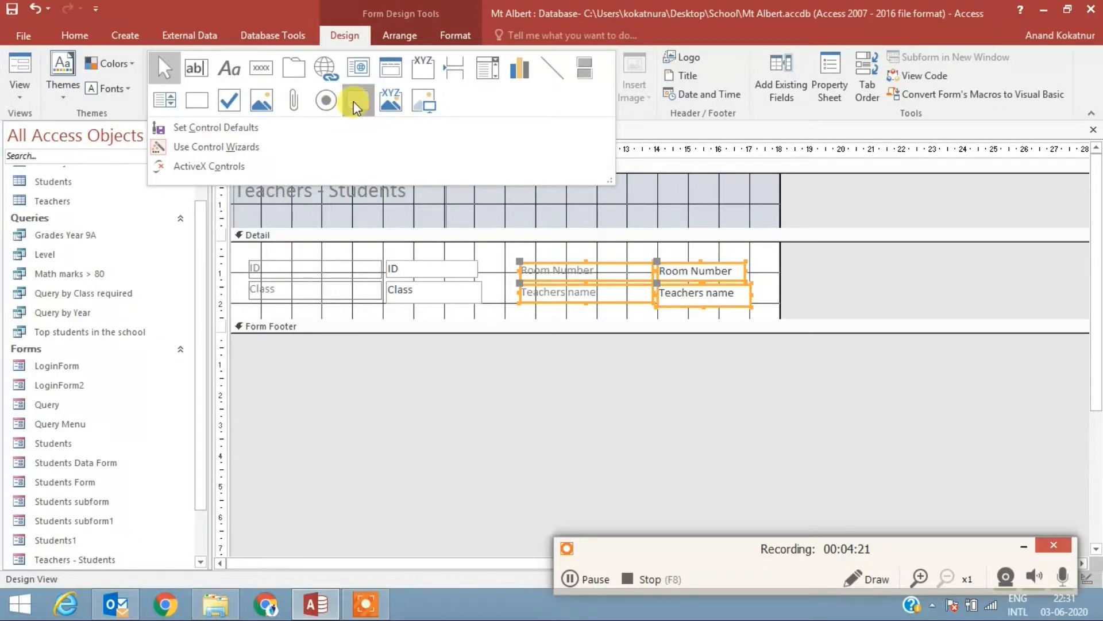
left_click_drag(263, 341, 758, 476)
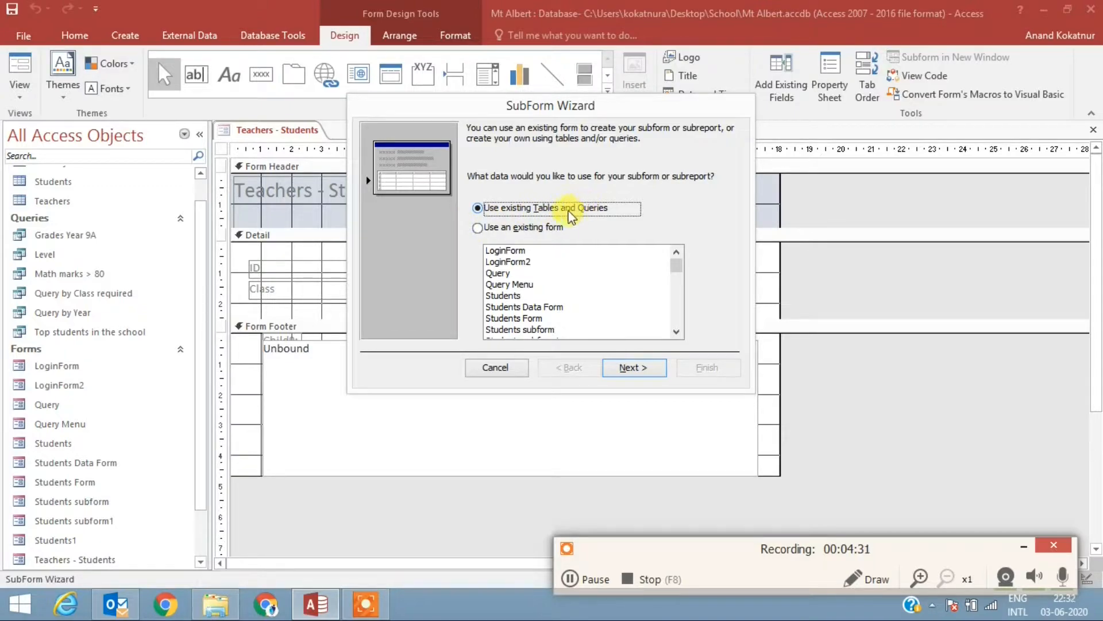
left_click(632, 368)
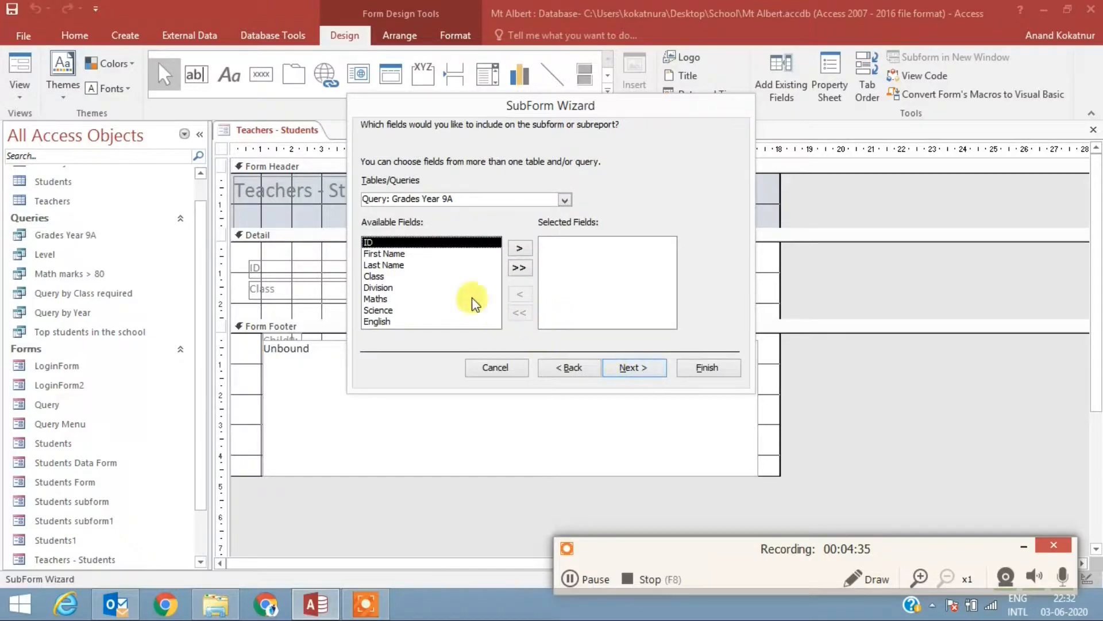
Step: Add First Name, Last Name, Class, Division and Grade from the Students table to the subform
left_click(563, 200)
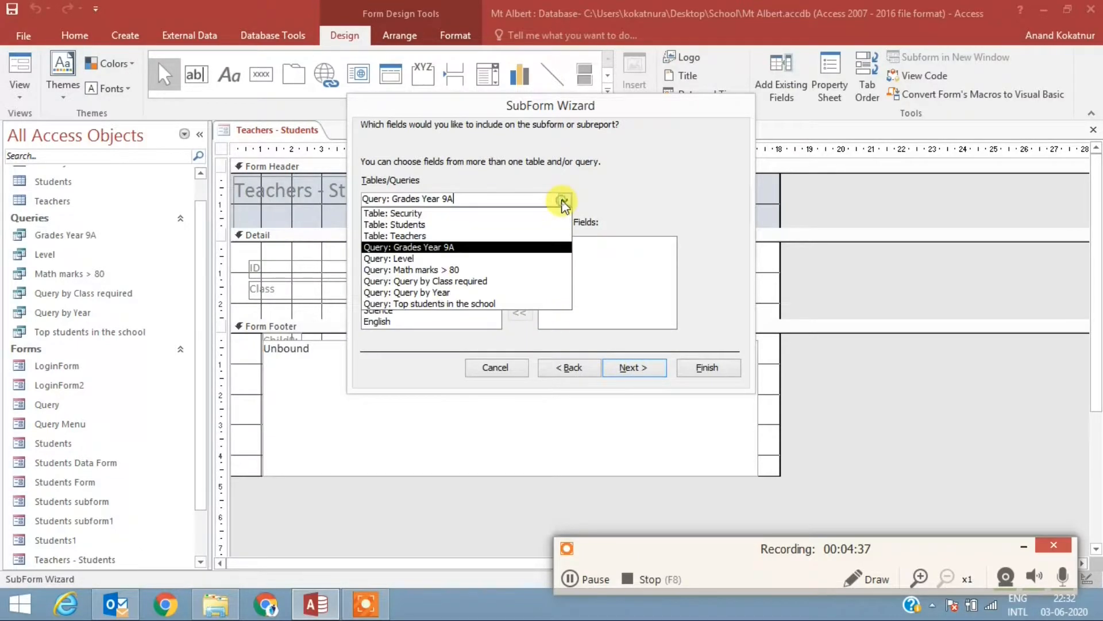
left_click(460, 225)
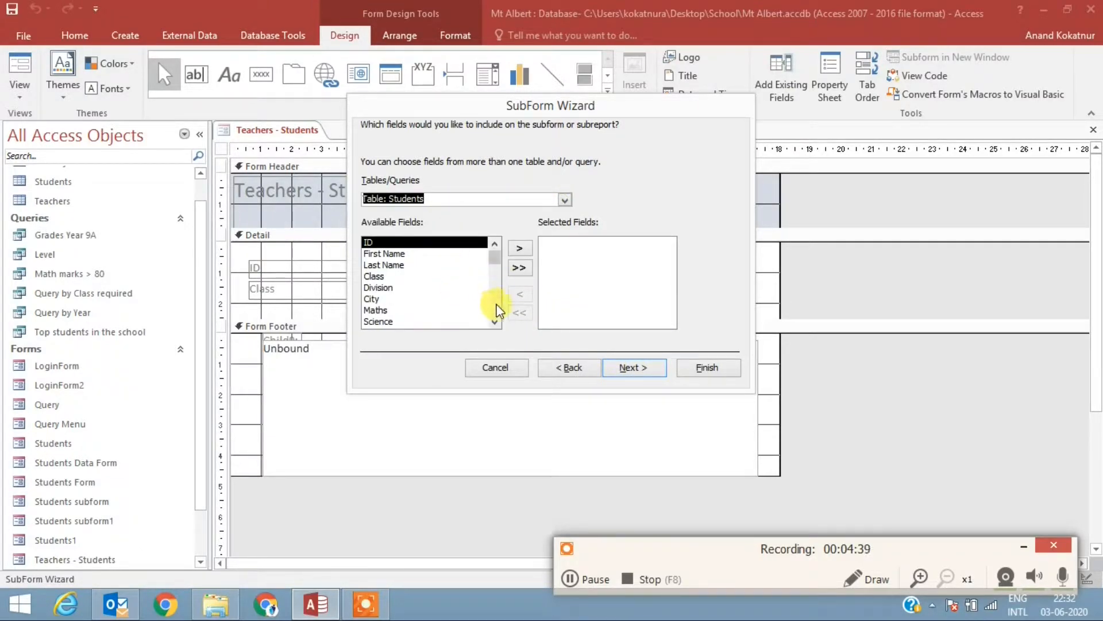
left_click(395, 254)
left_click(521, 248)
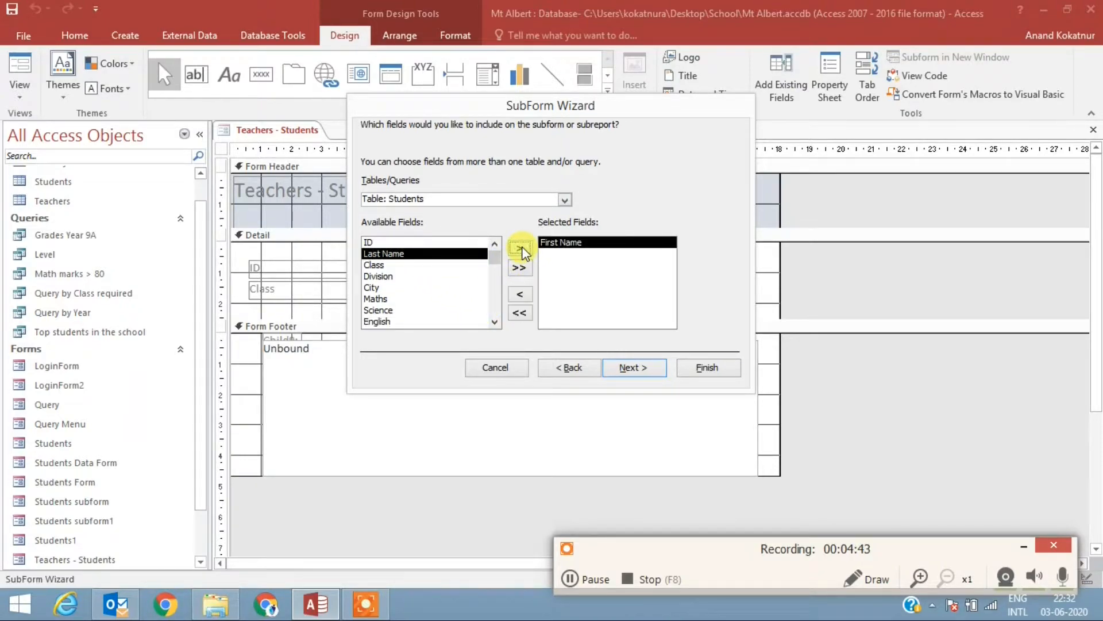
left_click(521, 248)
left_click(521, 248)
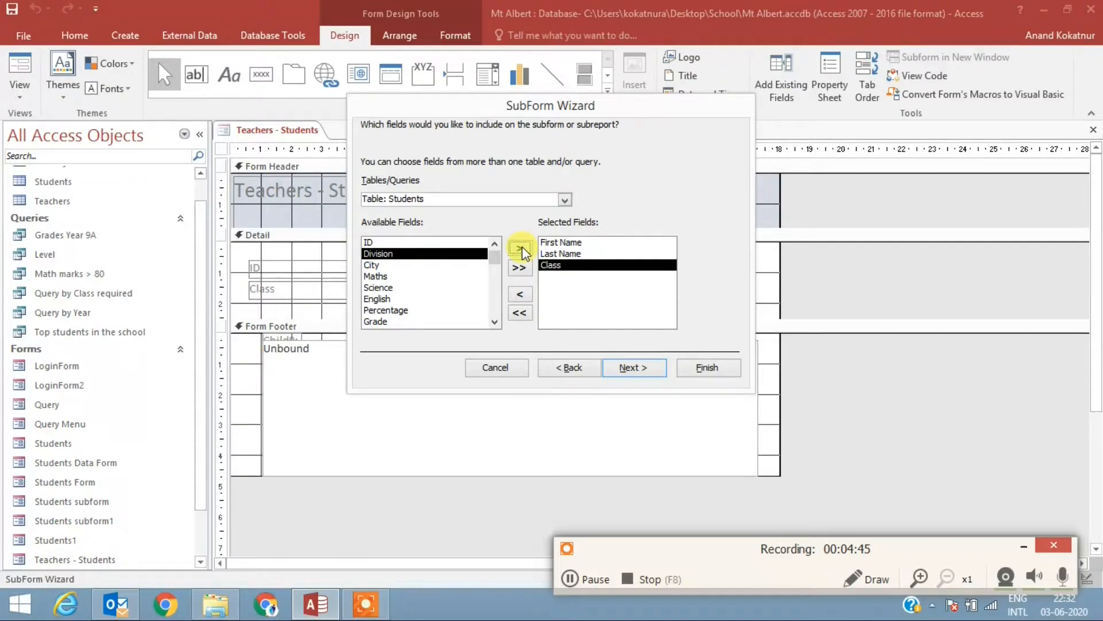
left_click(521, 249)
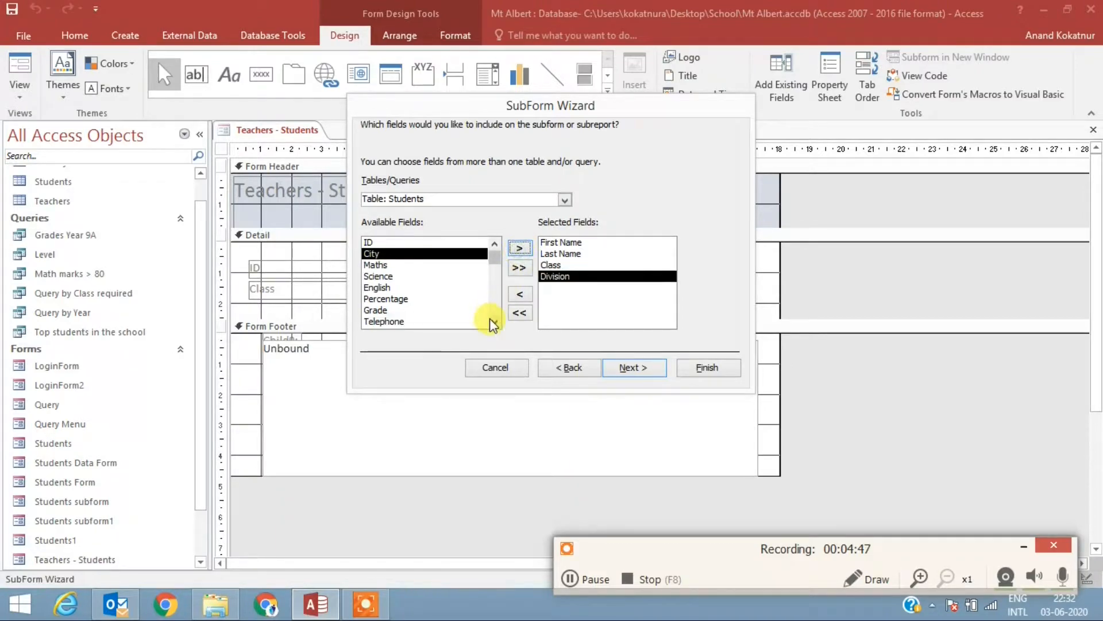
left_click(385, 310)
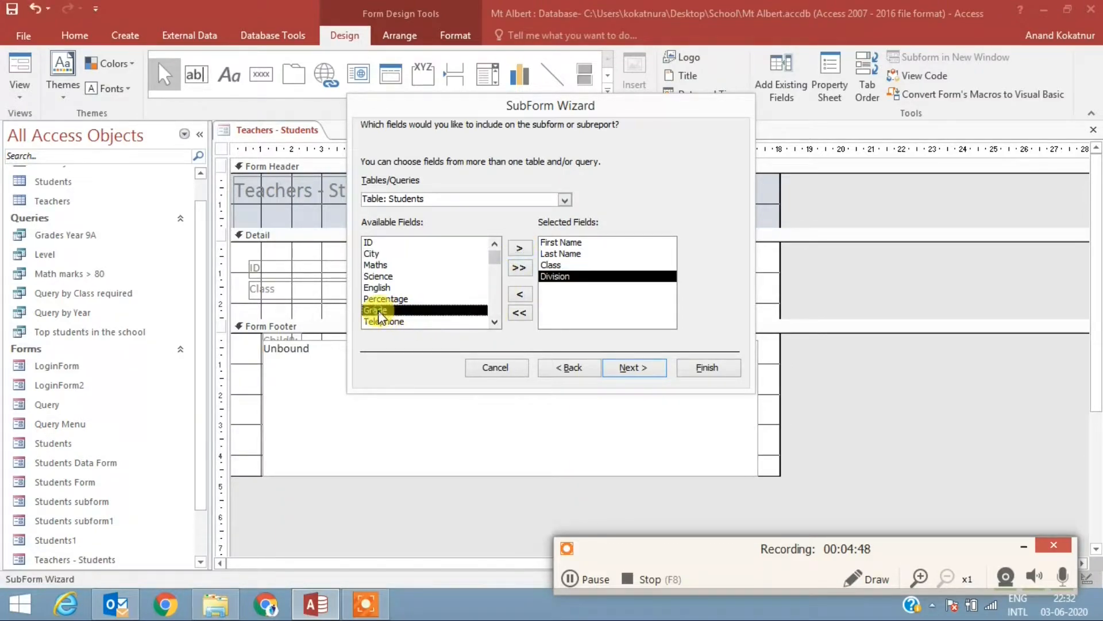
left_click(522, 249)
left_click(494, 323)
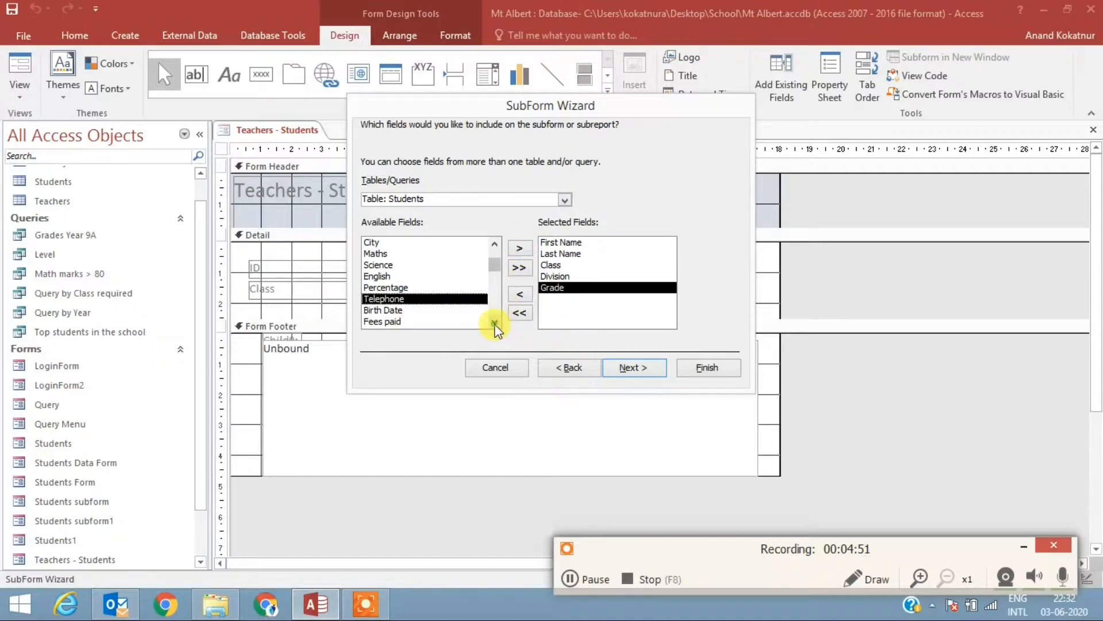
left_click(494, 323)
left_click(494, 323)
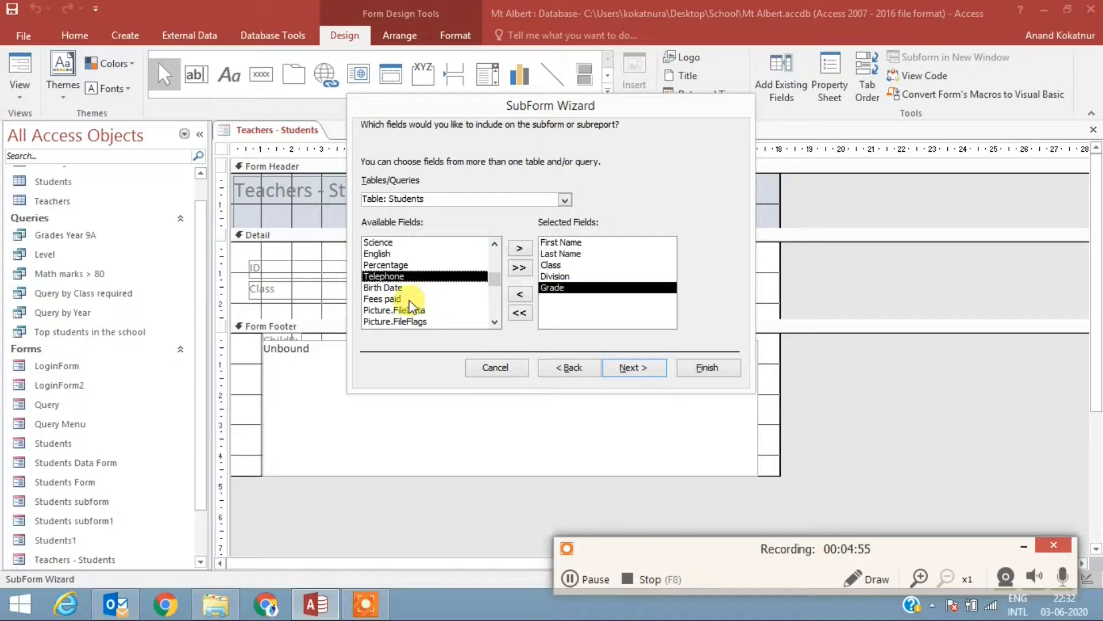
Step: Link the subform to Teachers using Class, keep the name Students subform2, and finish the SubForm Wizard
left_click(635, 370)
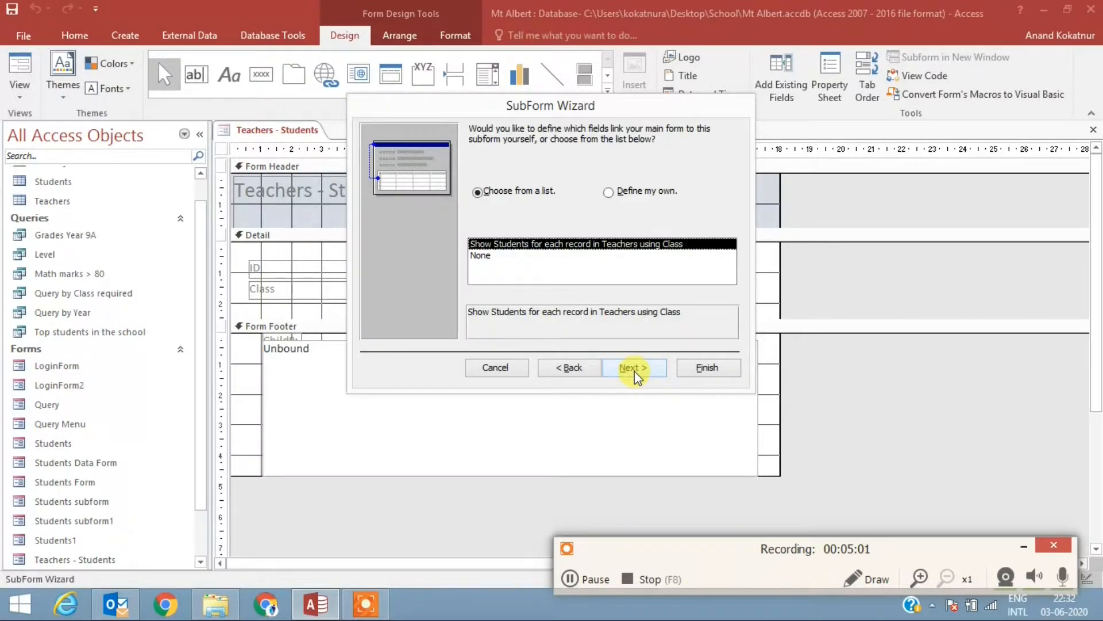
left_click(634, 371)
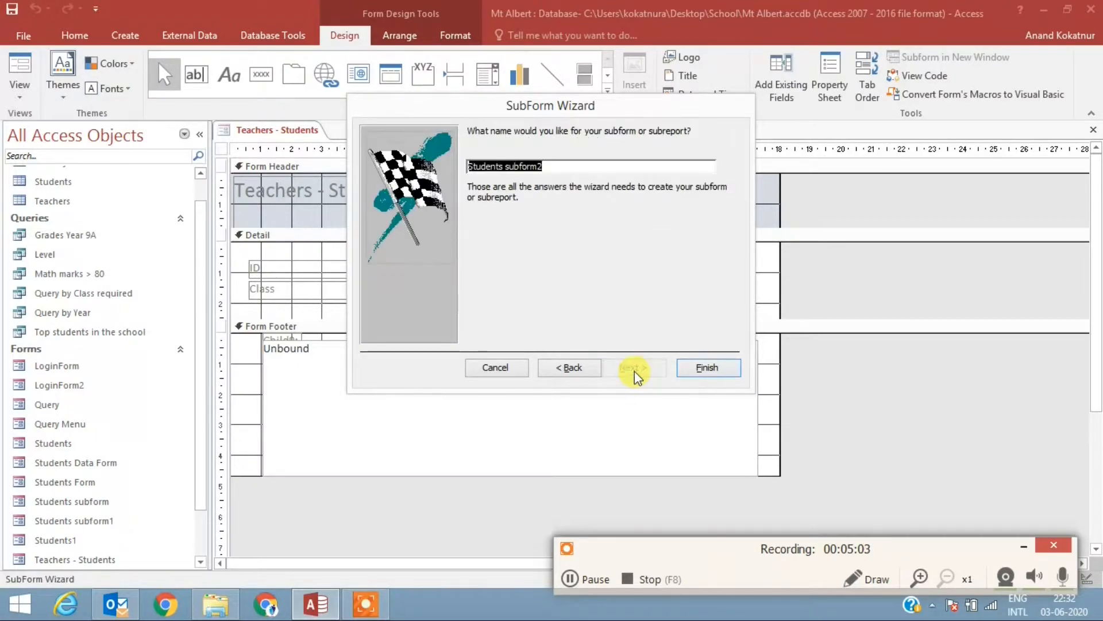
left_click(711, 368)
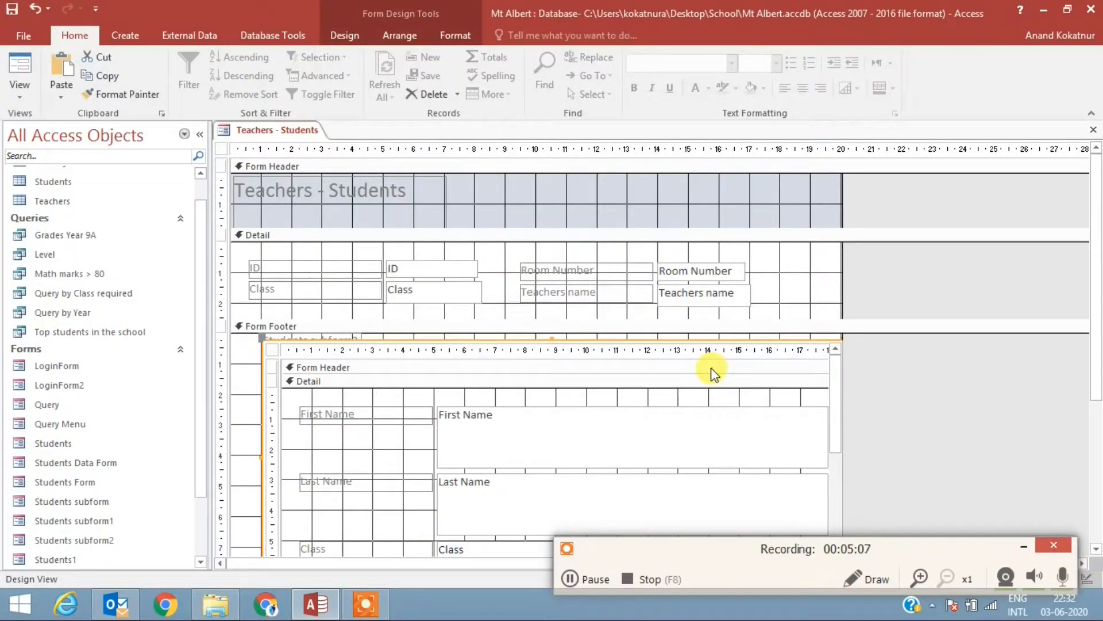
Step: Display the form in Form View and browse the teacher records with their students to the last one and back to the first
right_click(270, 135)
left_click(340, 195)
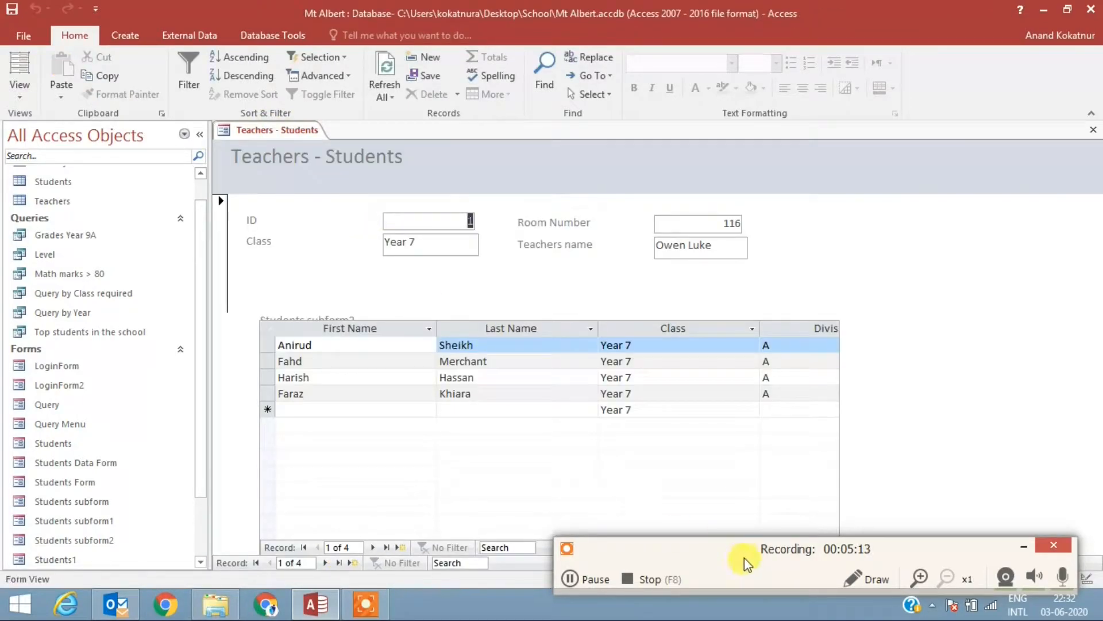
left_click_drag(725, 555, 773, 591)
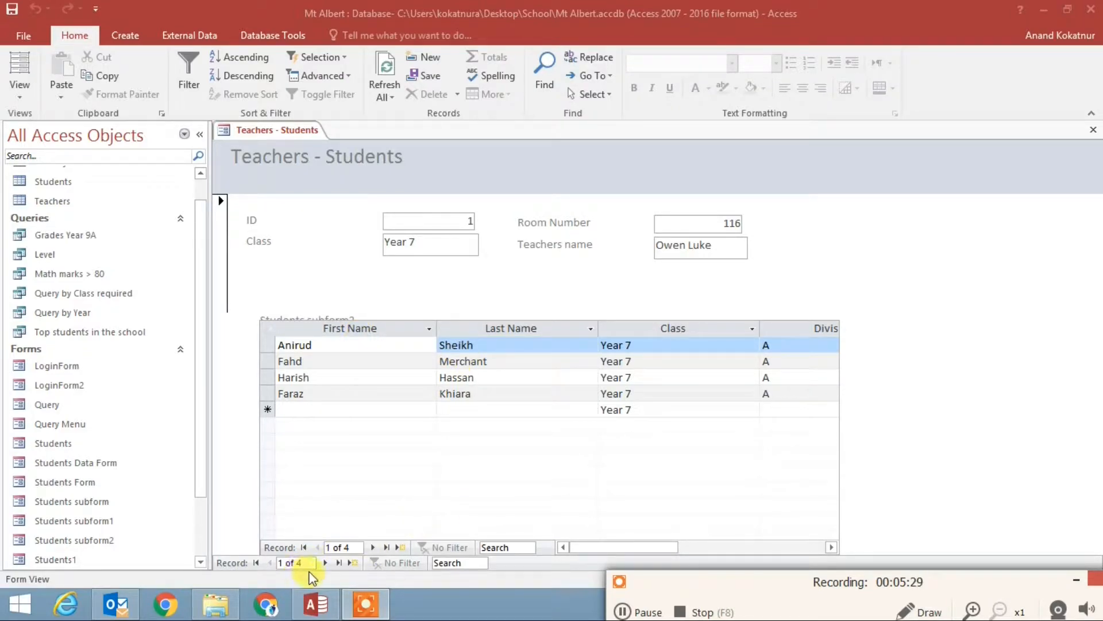
left_click(325, 563)
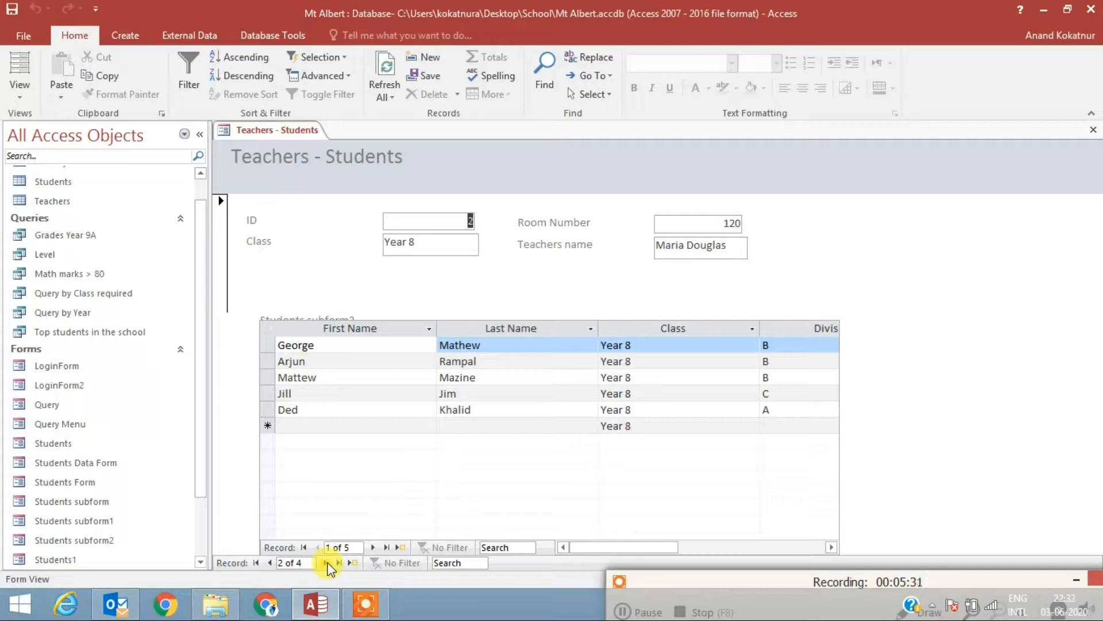
left_click(325, 563)
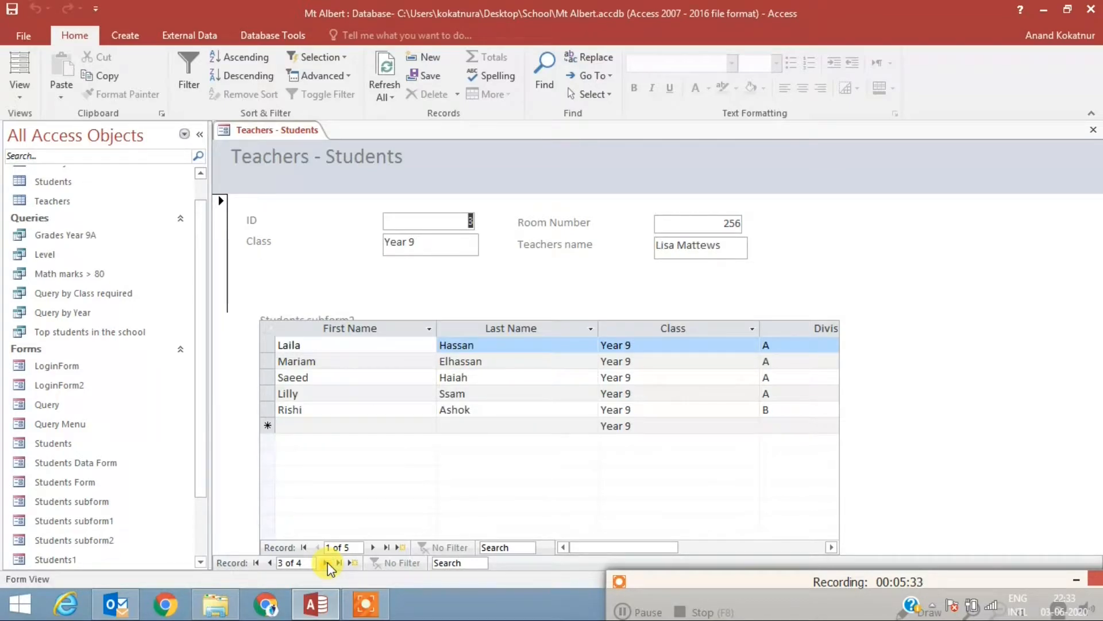
left_click(325, 563)
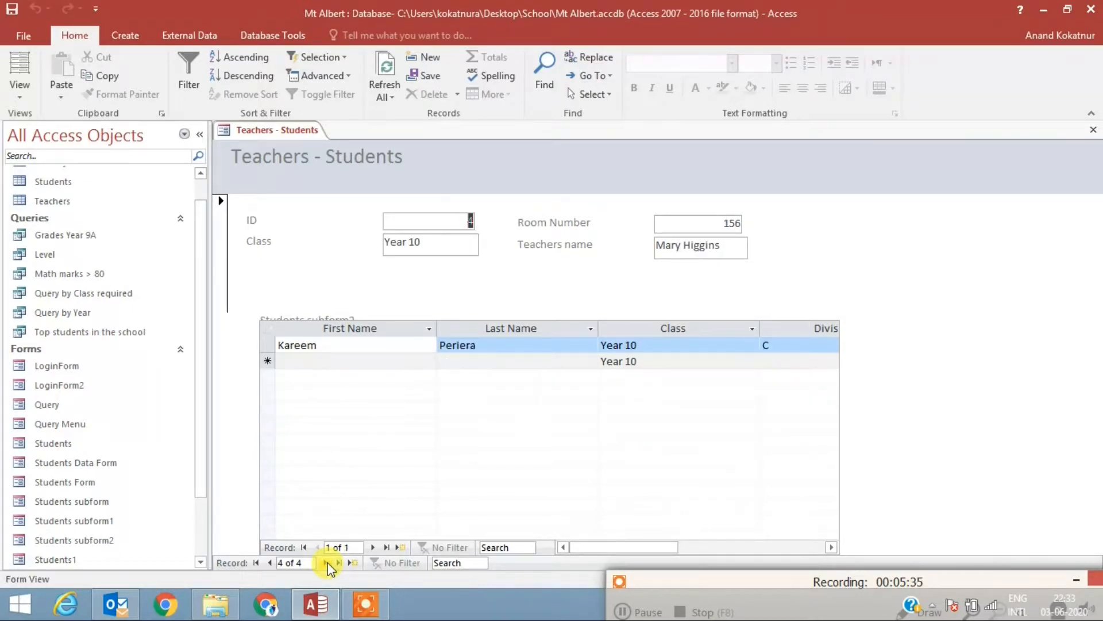
left_click(268, 563)
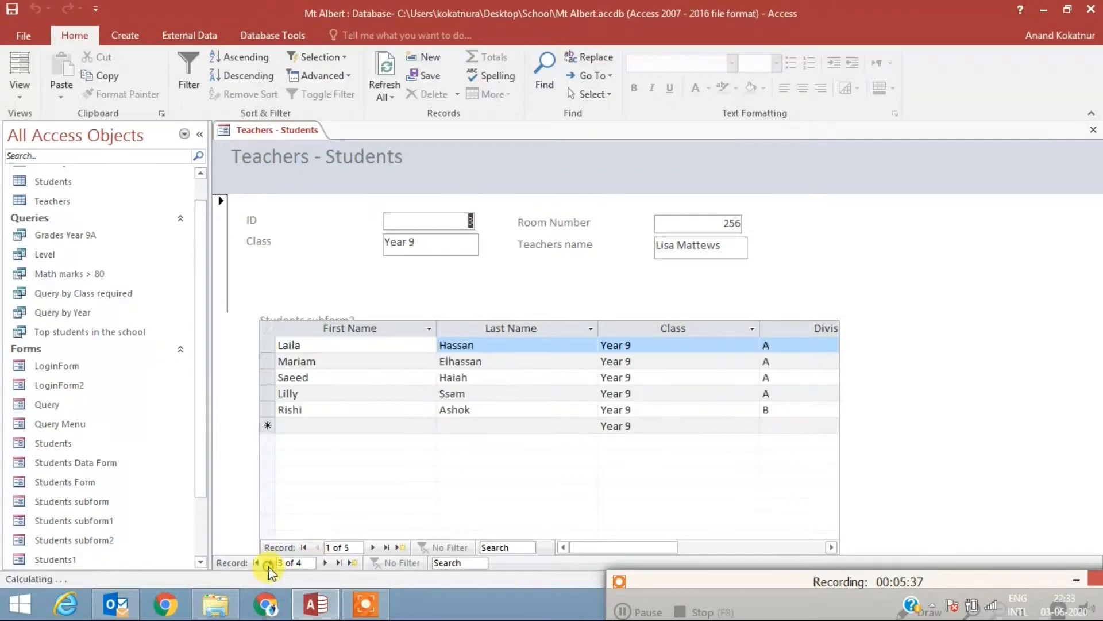
left_click(268, 564)
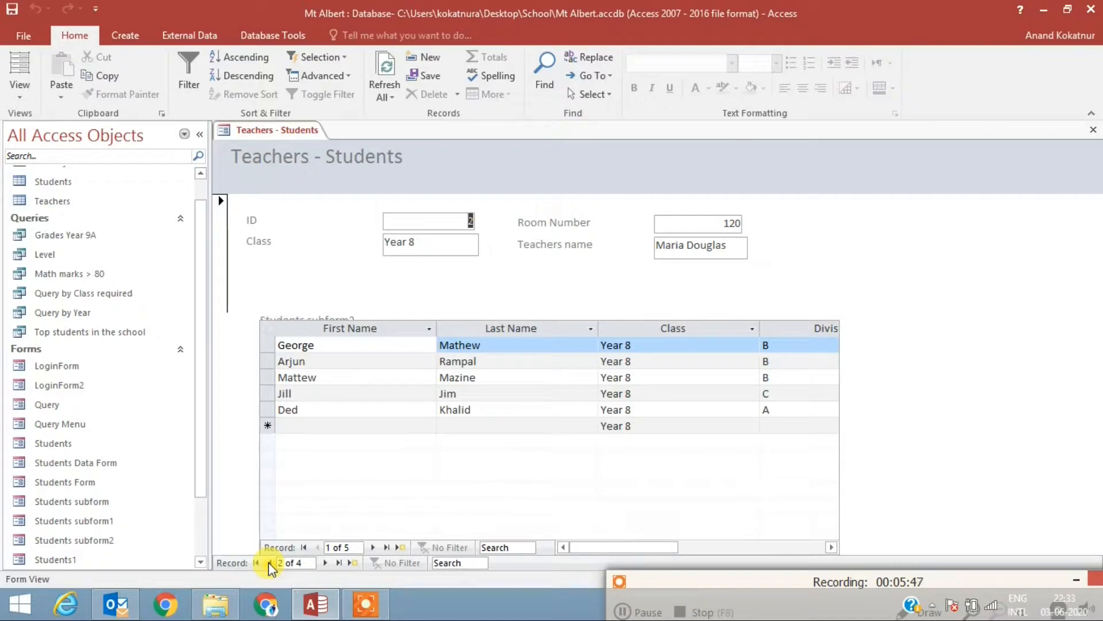
left_click(268, 563)
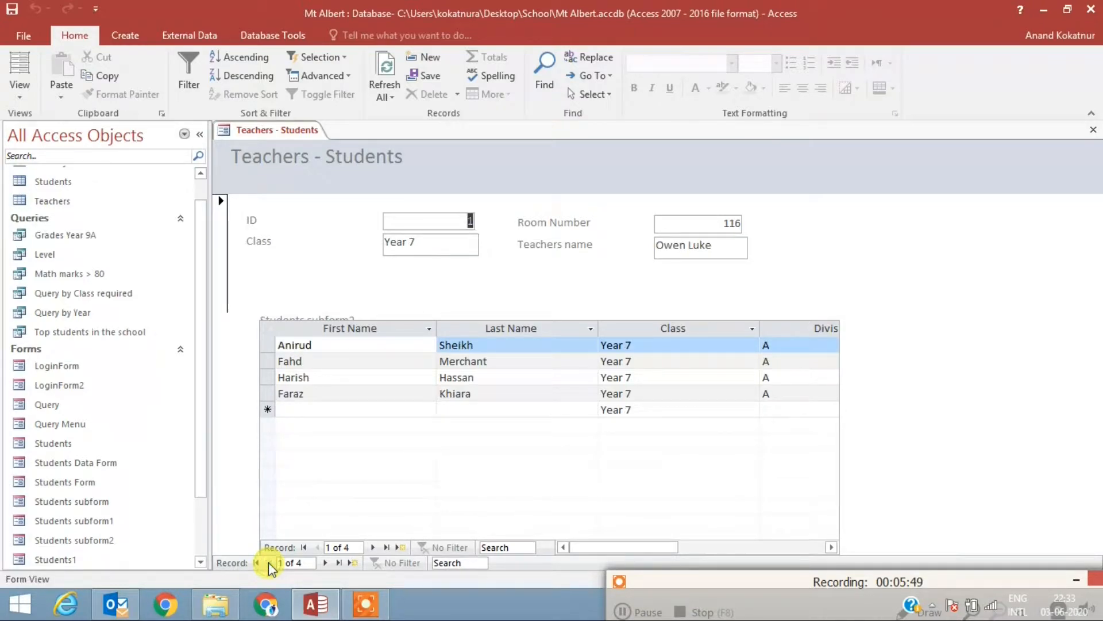
Step: Switch the form to Design View and set the back color of the four Detail labels to Text 2, Lighter 80%
right_click(271, 134)
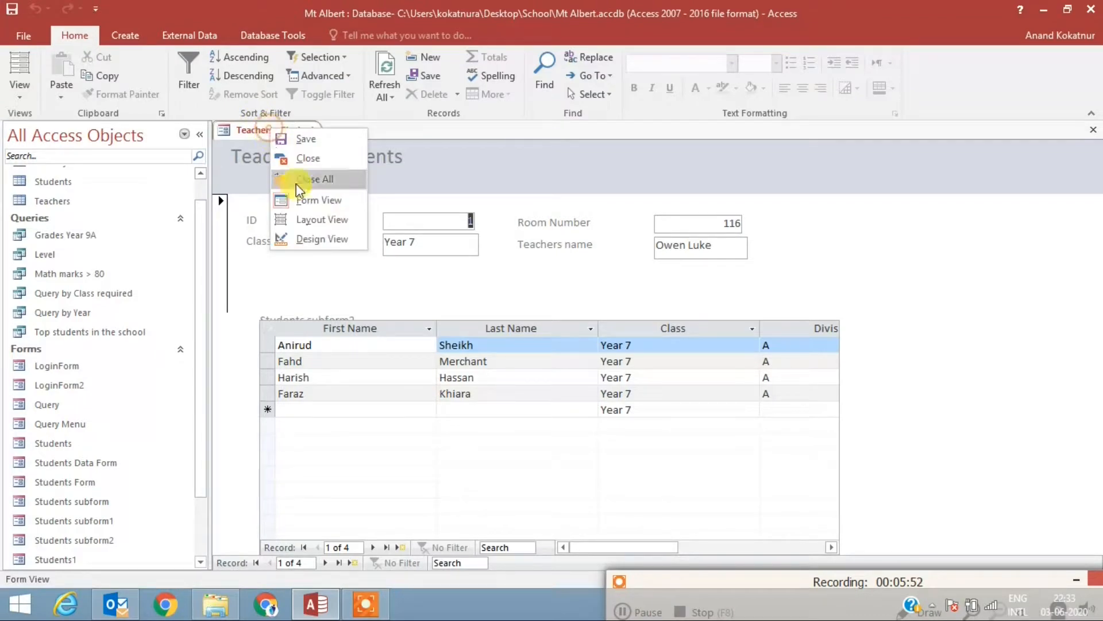
left_click(322, 240)
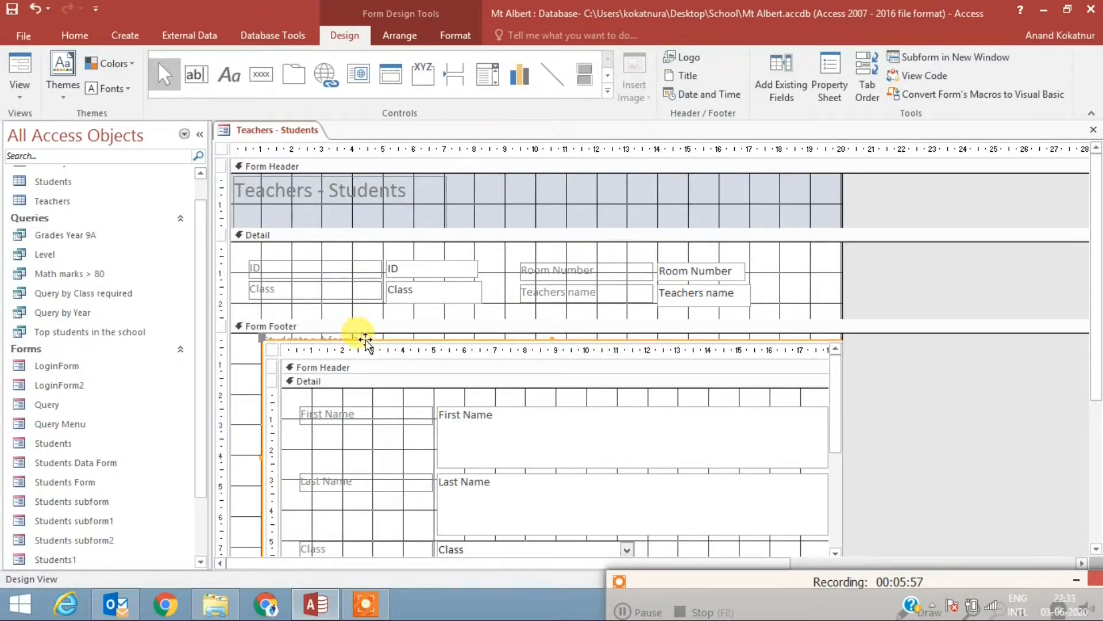
right_click(551, 275)
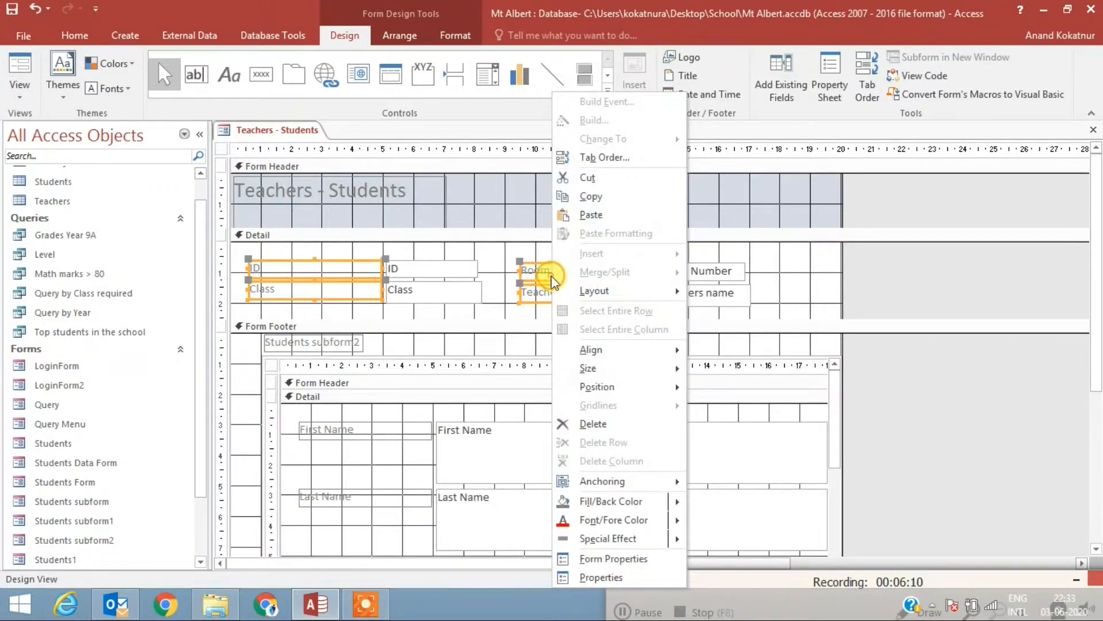
left_click(612, 576)
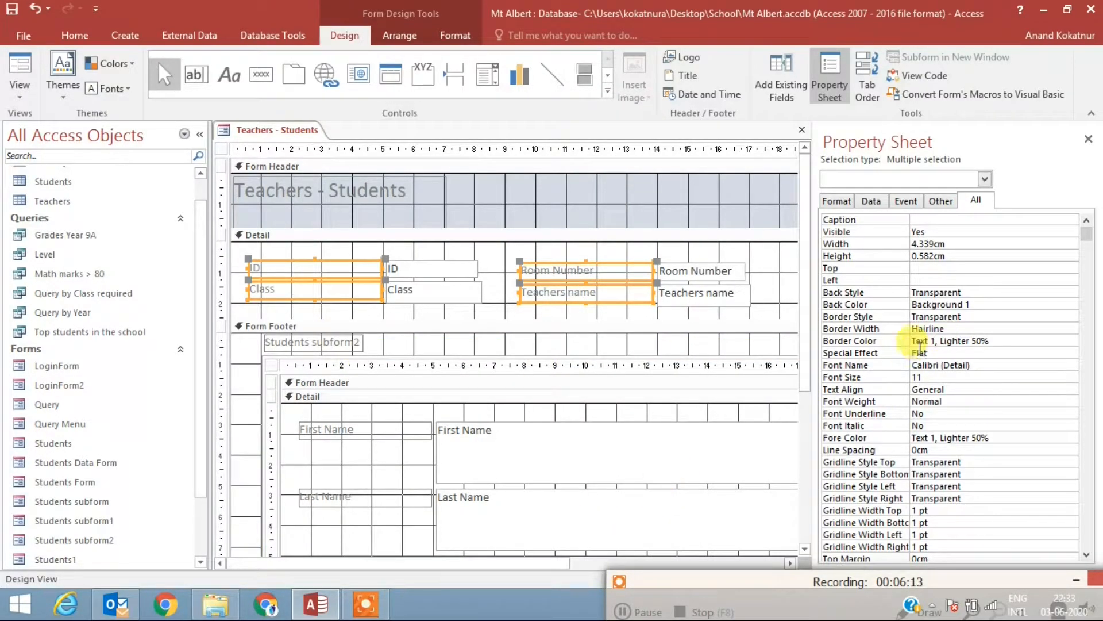
left_click(1055, 304)
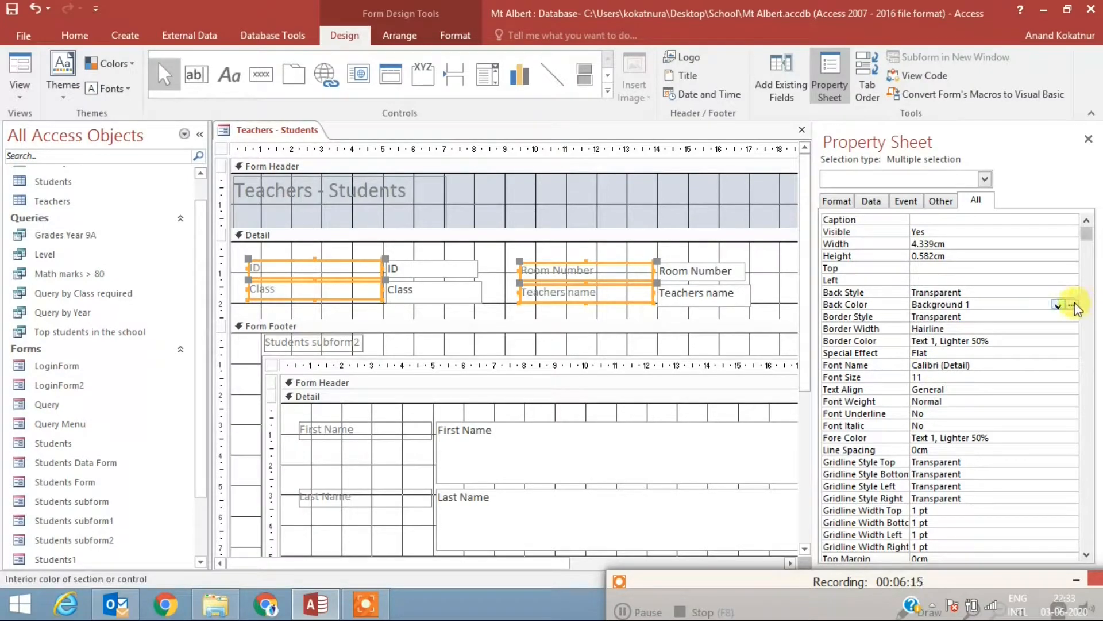
left_click(1072, 305)
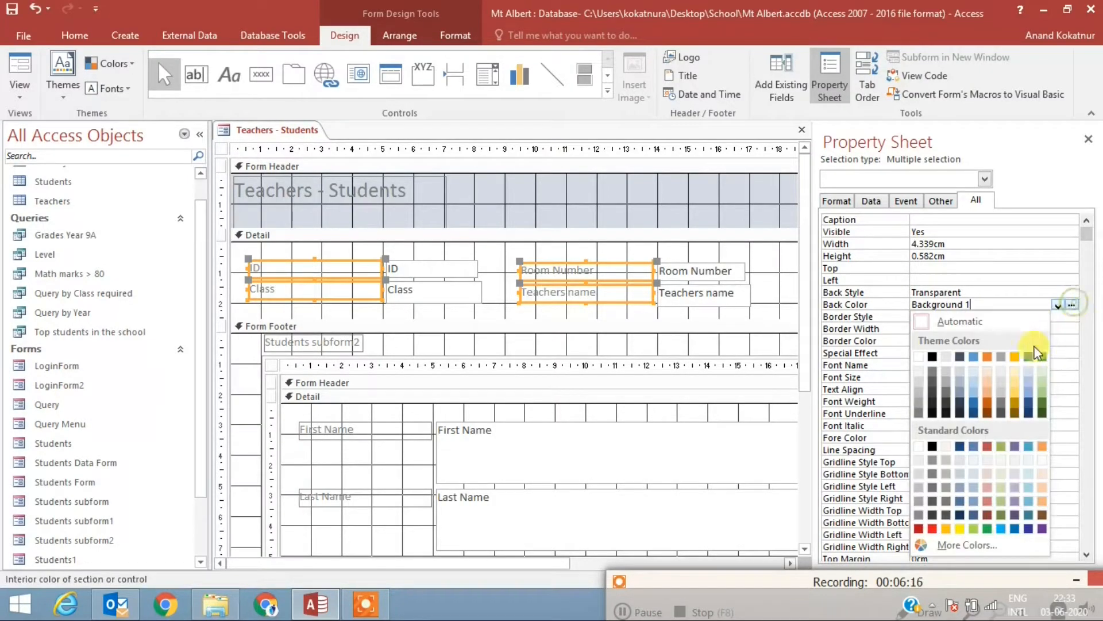
left_click(960, 371)
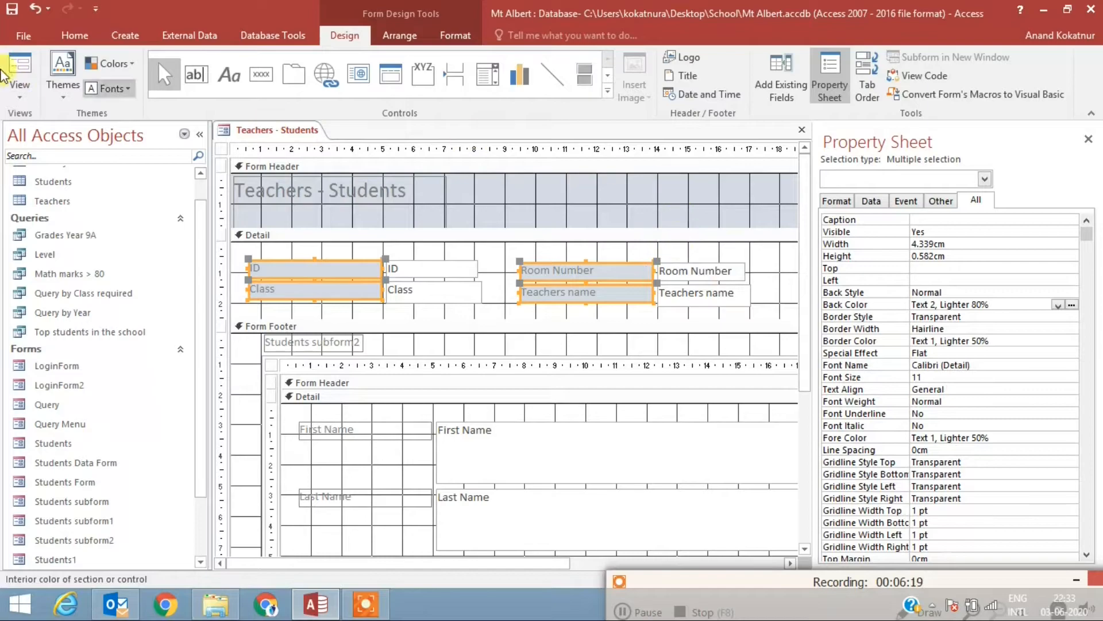
Step: Set the font color of the four Detail labels to black (Text 1) and their back color to #EFF2F7
left_click(74, 39)
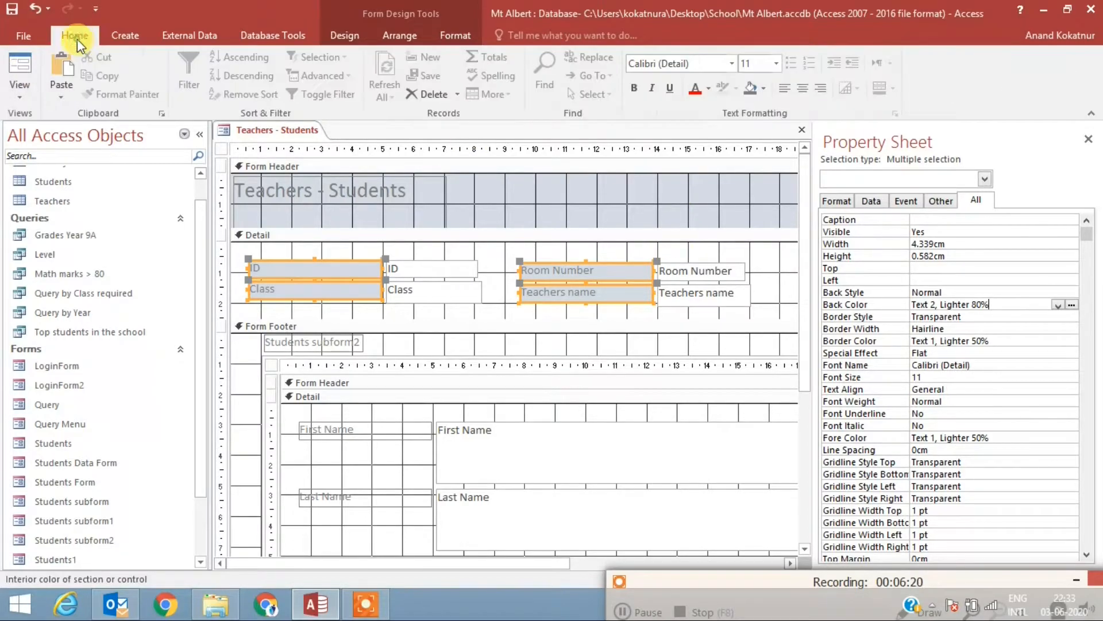
left_click(708, 89)
left_click(706, 144)
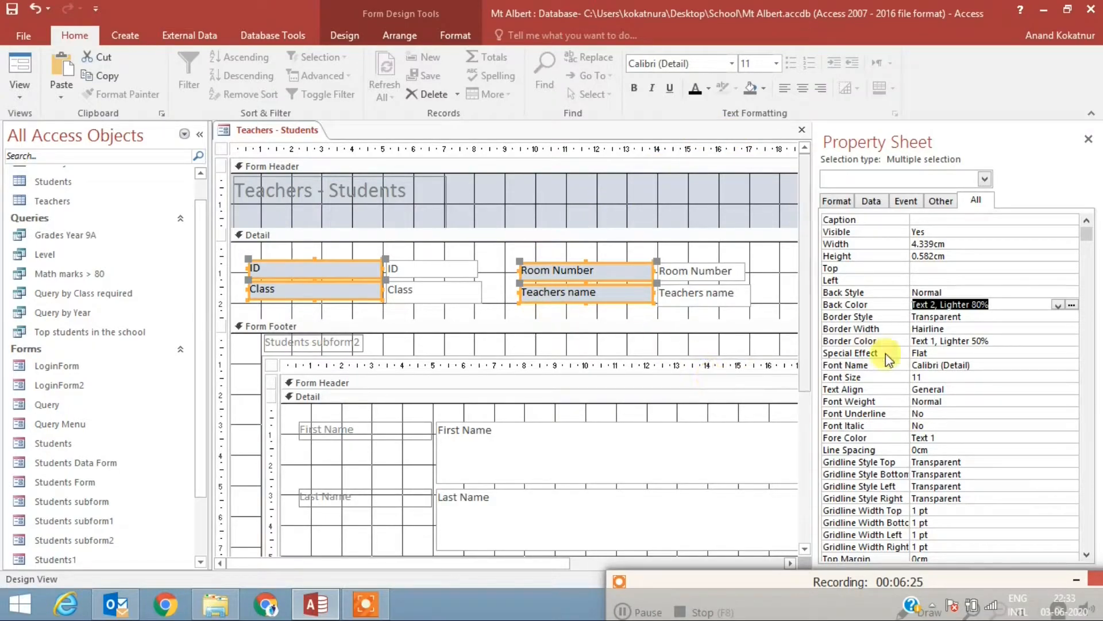
left_click(1073, 305)
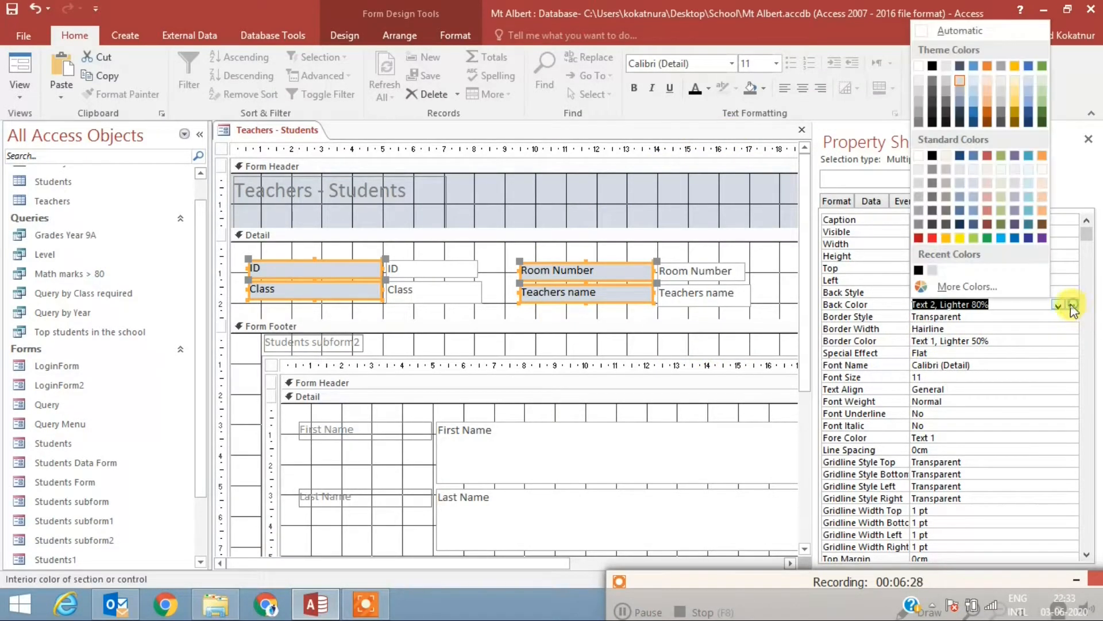
left_click(972, 169)
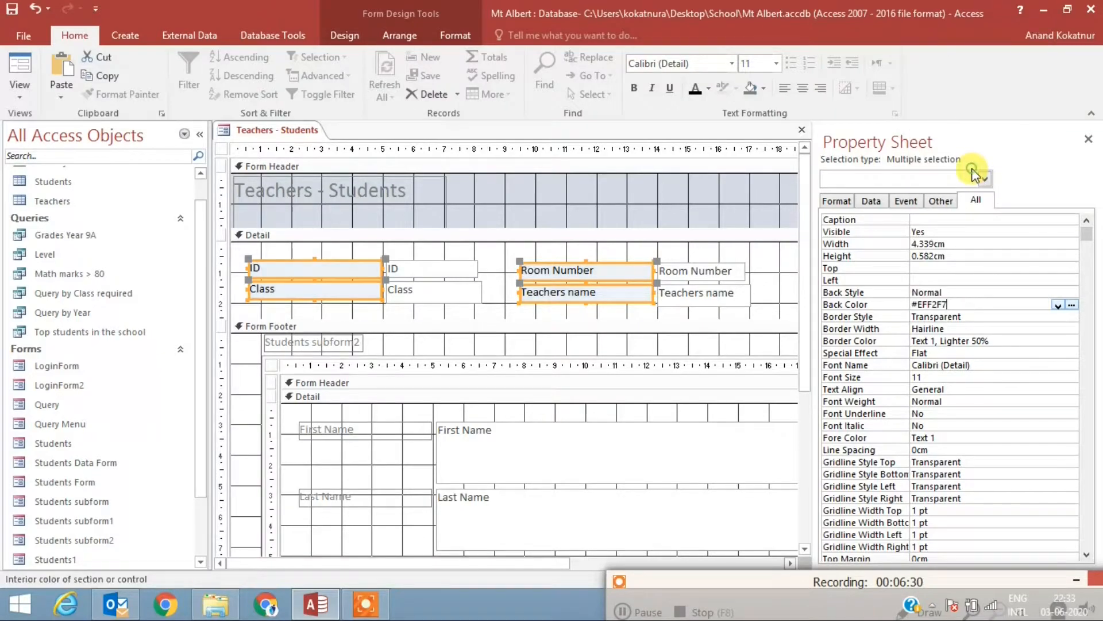
Step: Give the ID, Class, Room Number and Teachers name text boxes the back color #F9EDED and black text
left_click(504, 309)
left_click_drag(486, 314, 448, 264)
left_click_drag(754, 311, 702, 263)
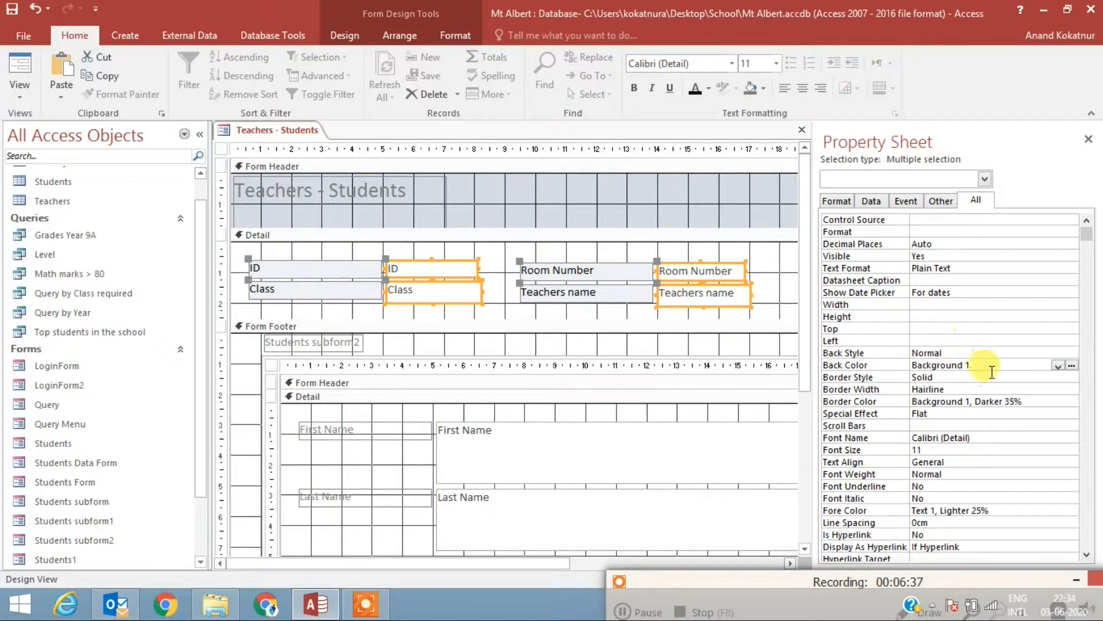
left_click(1072, 366)
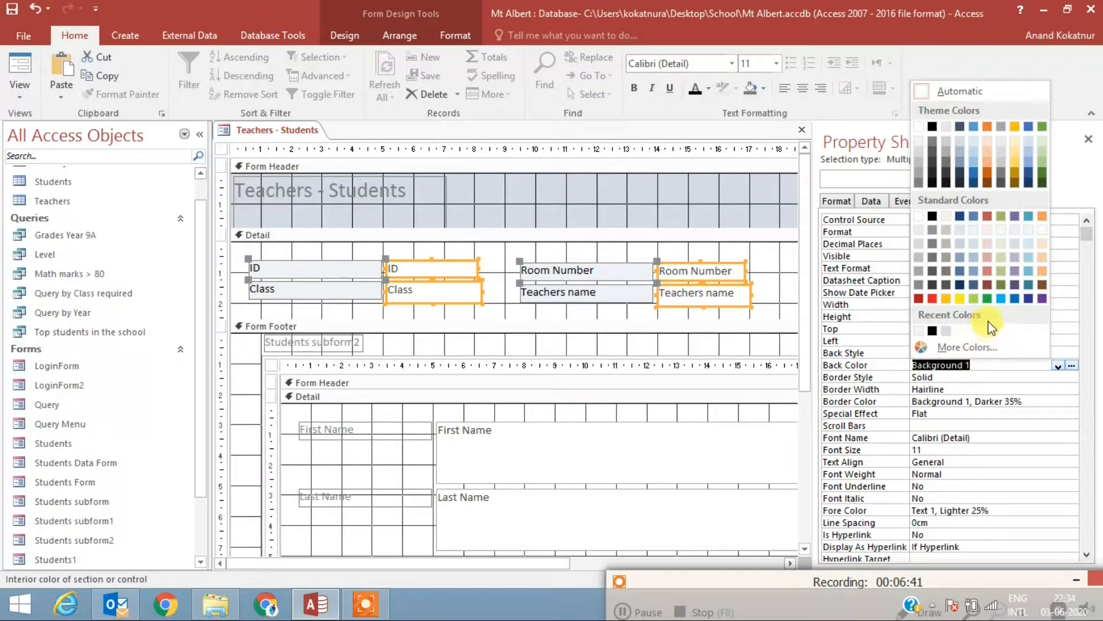
left_click(992, 231)
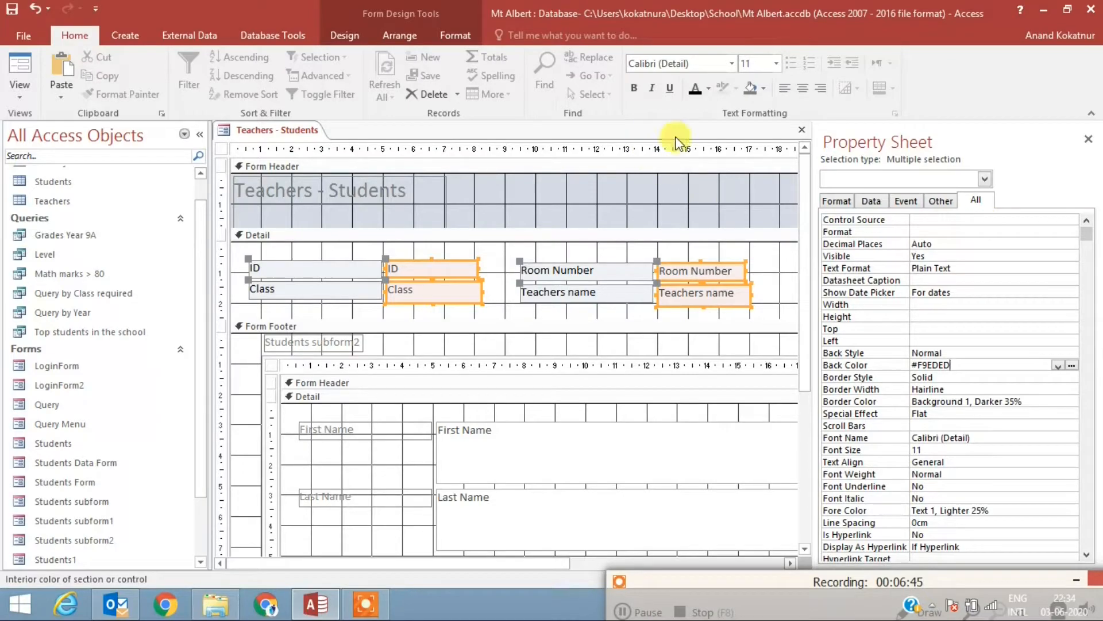
left_click(694, 86)
left_click(598, 195)
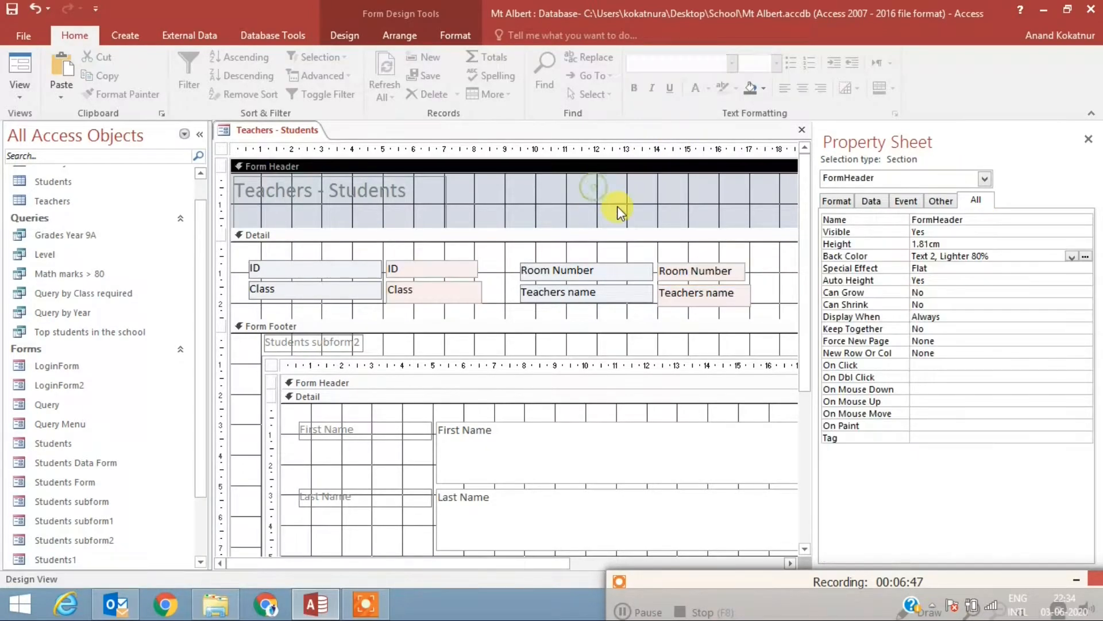
Step: Move all Detail labels and text boxes up to the section's upper edge and shorten the Detail section to fit
left_click_drag(749, 312, 320, 250)
left_click_drag(500, 318, 501, 293)
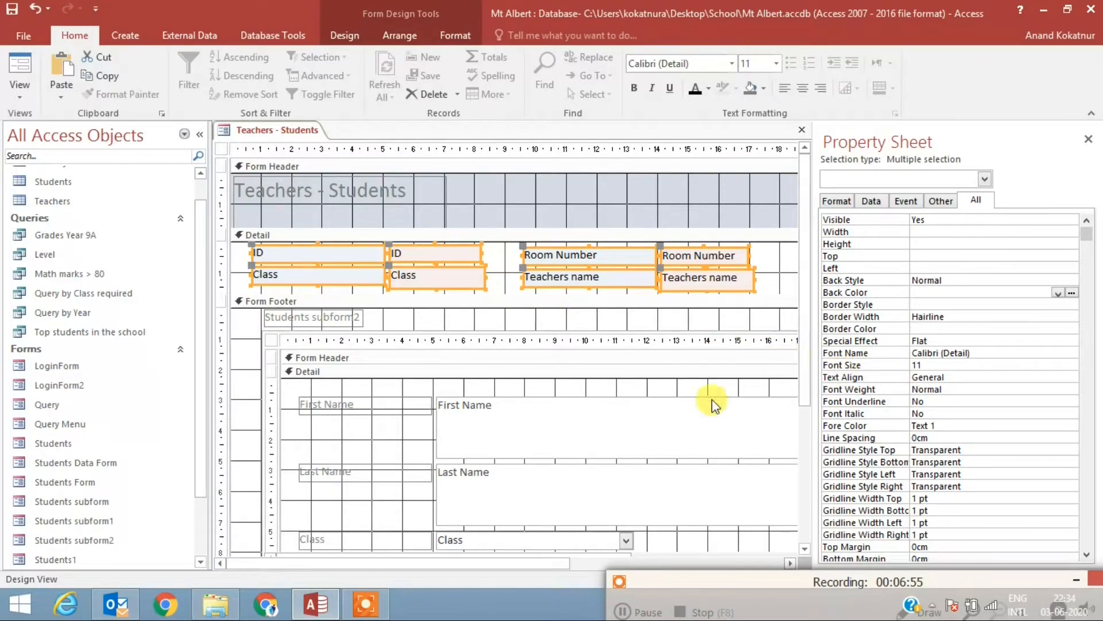
Step: Shift the subform to the Form Footer's left edge and shrink its Last Name text box to about 5.95 by 0.56 cm
left_click(523, 344)
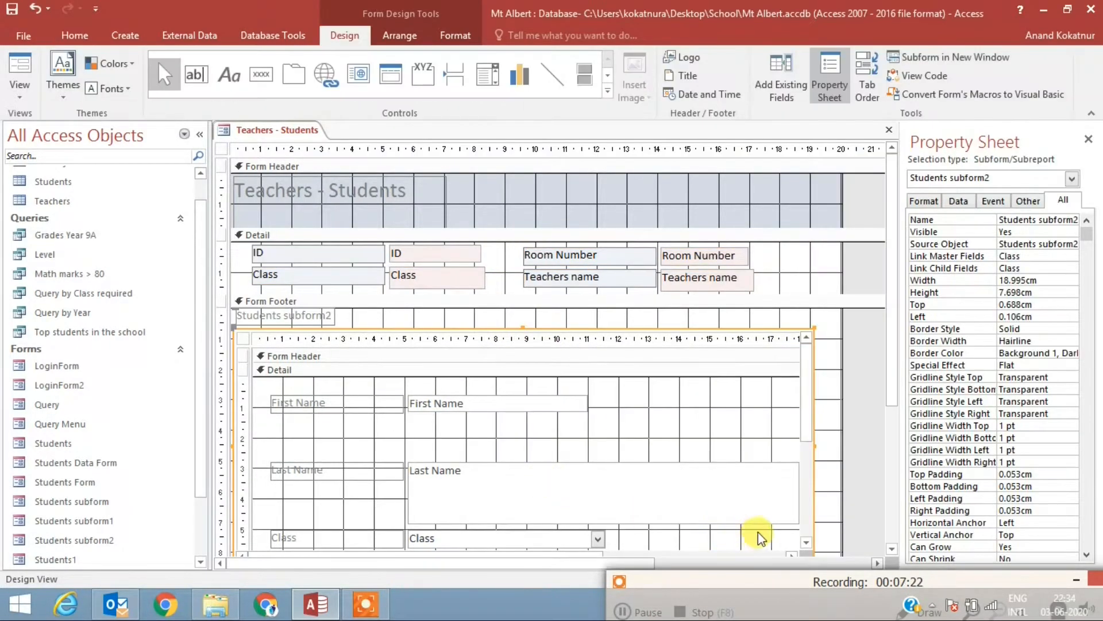
left_click(740, 505)
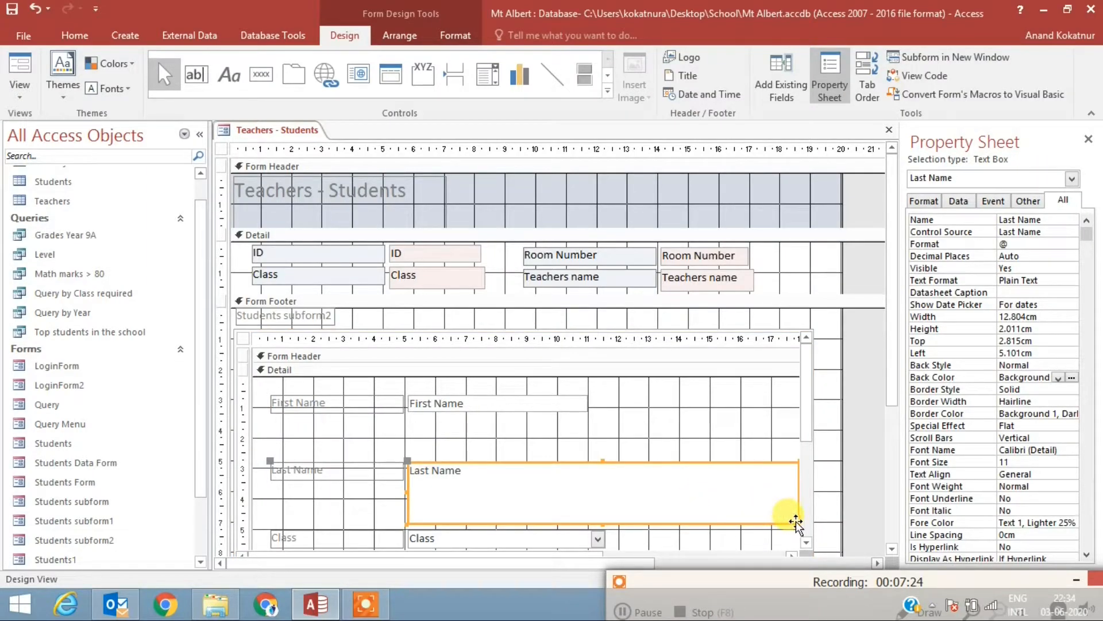
left_click_drag(796, 521, 590, 478)
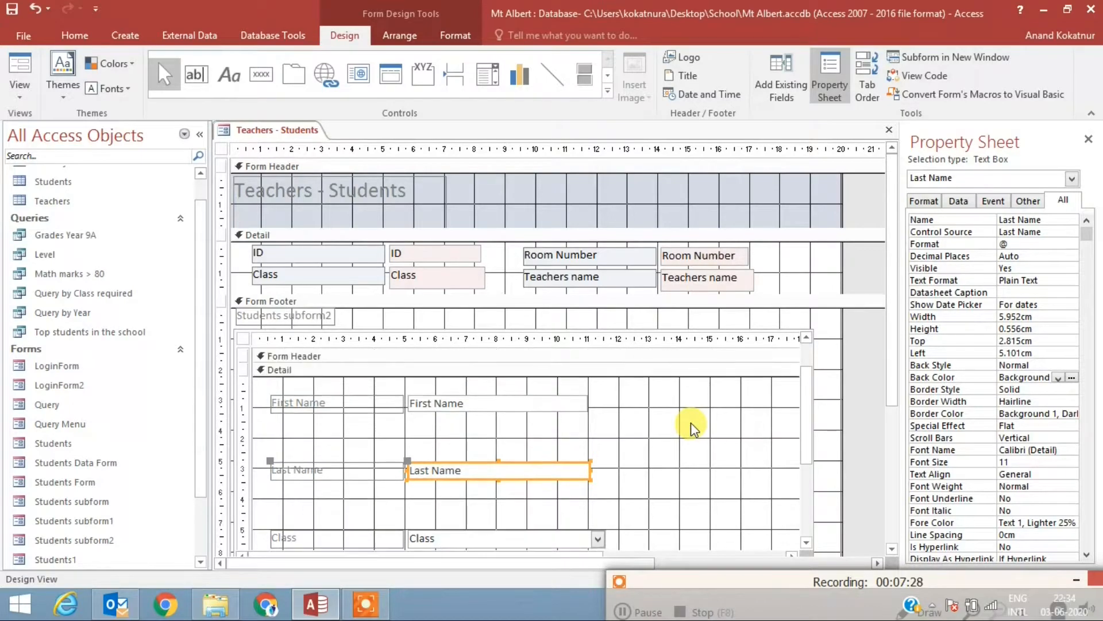
scroll(647, 493, "down", 2)
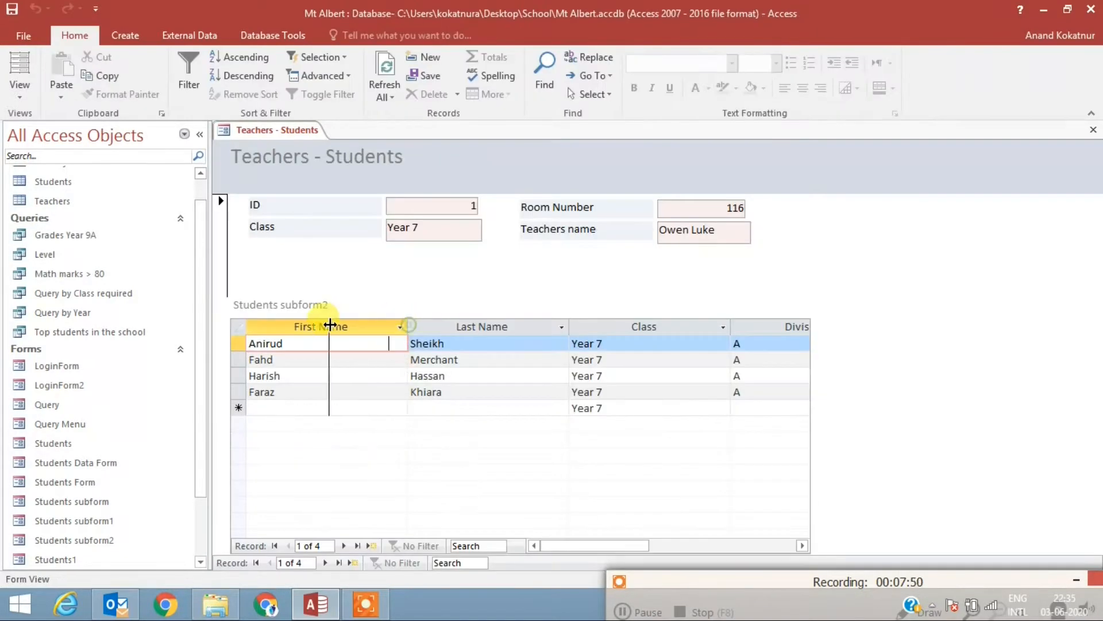
Step: In Form View, narrow the subform's First Name, Last Name, Class and Division columns to fit their contents
left_click_drag(330, 324, 329, 325)
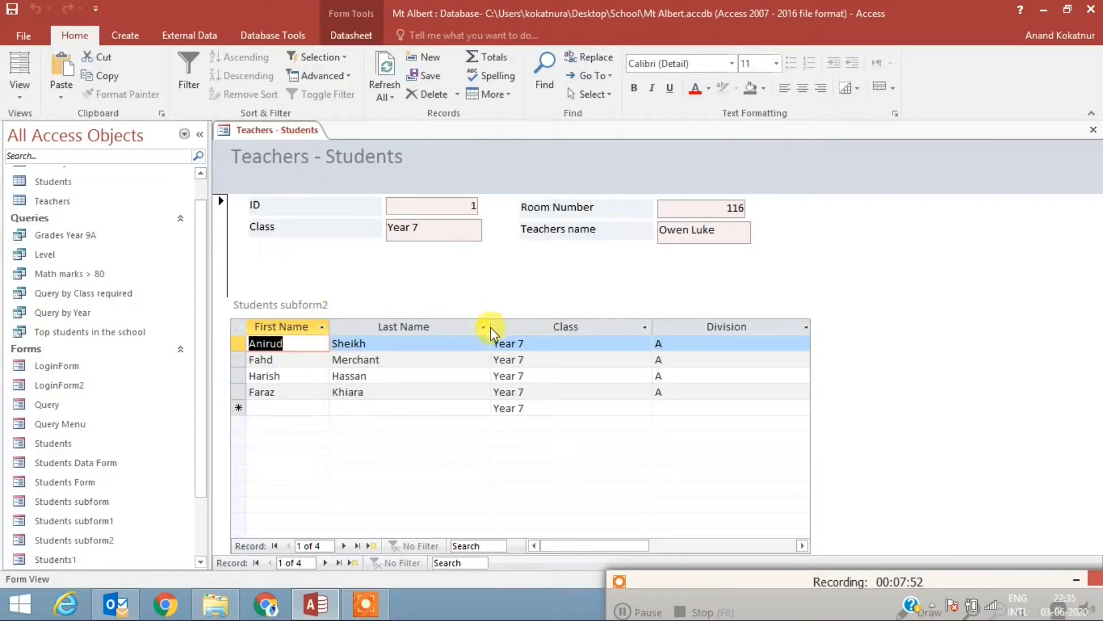
left_click_drag(492, 324, 430, 322)
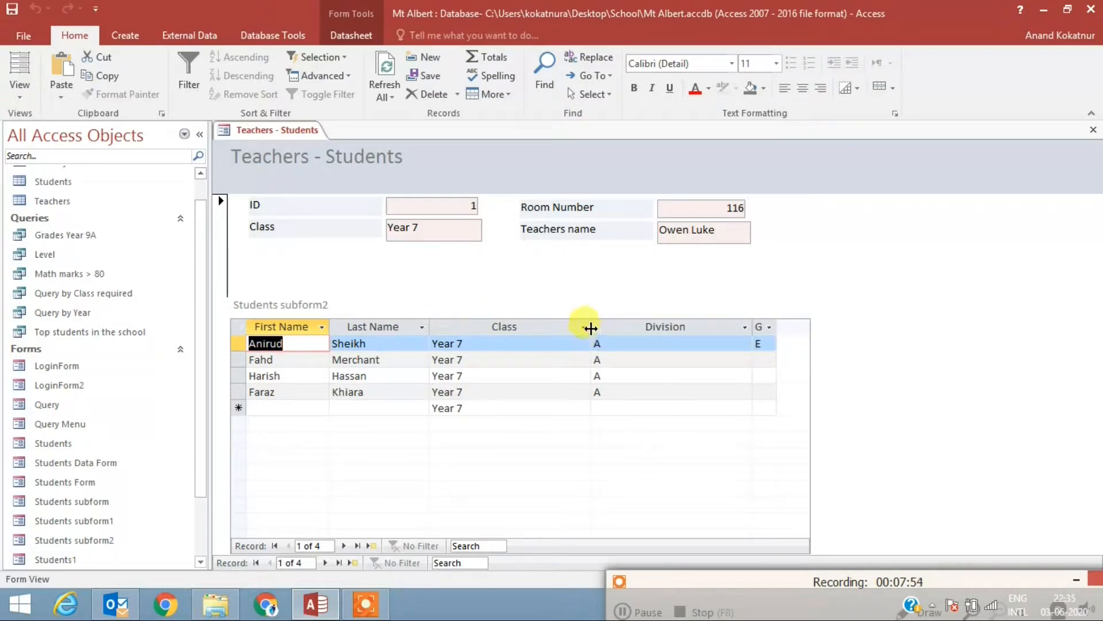
left_click_drag(591, 326, 534, 326)
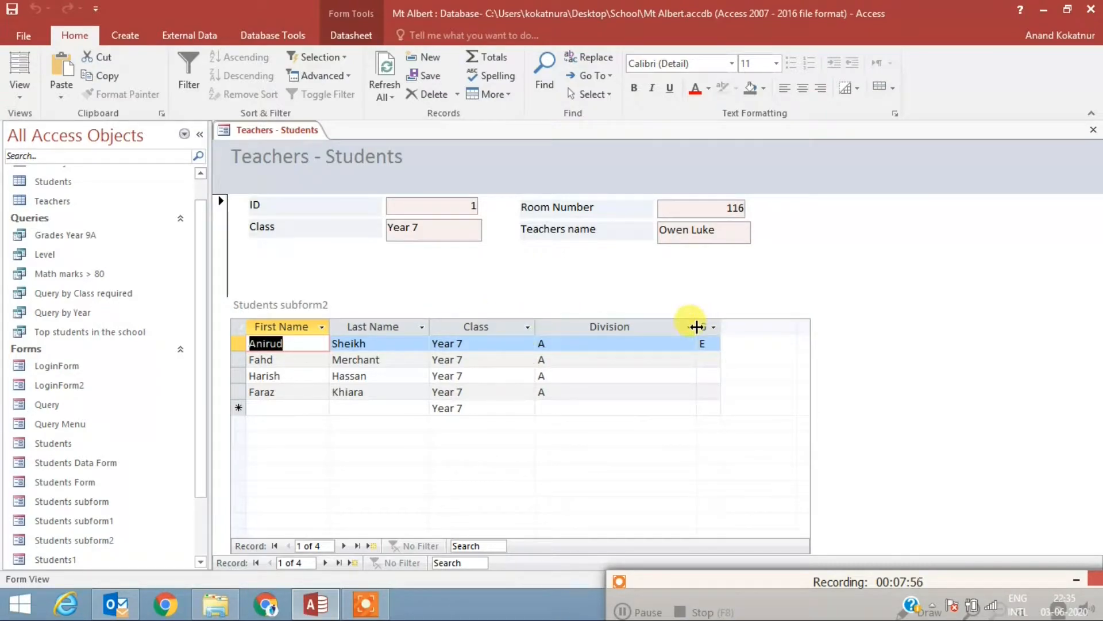
left_click_drag(697, 326, 628, 328)
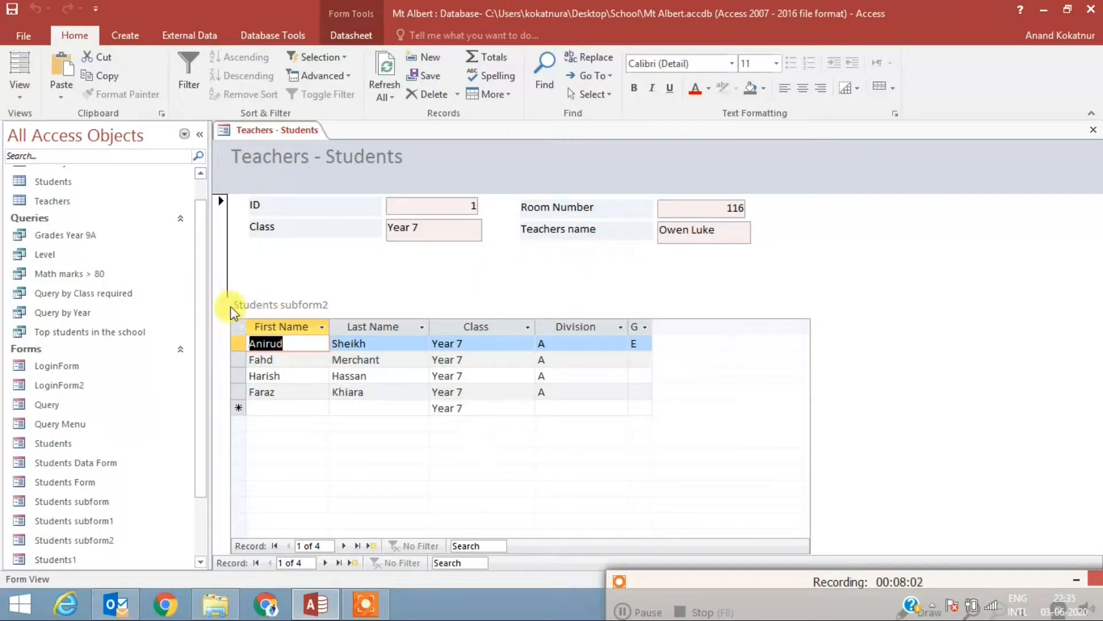
Step: Return to Design View and set the font color of the Students subform2 label to black (Text 1)
right_click(273, 125)
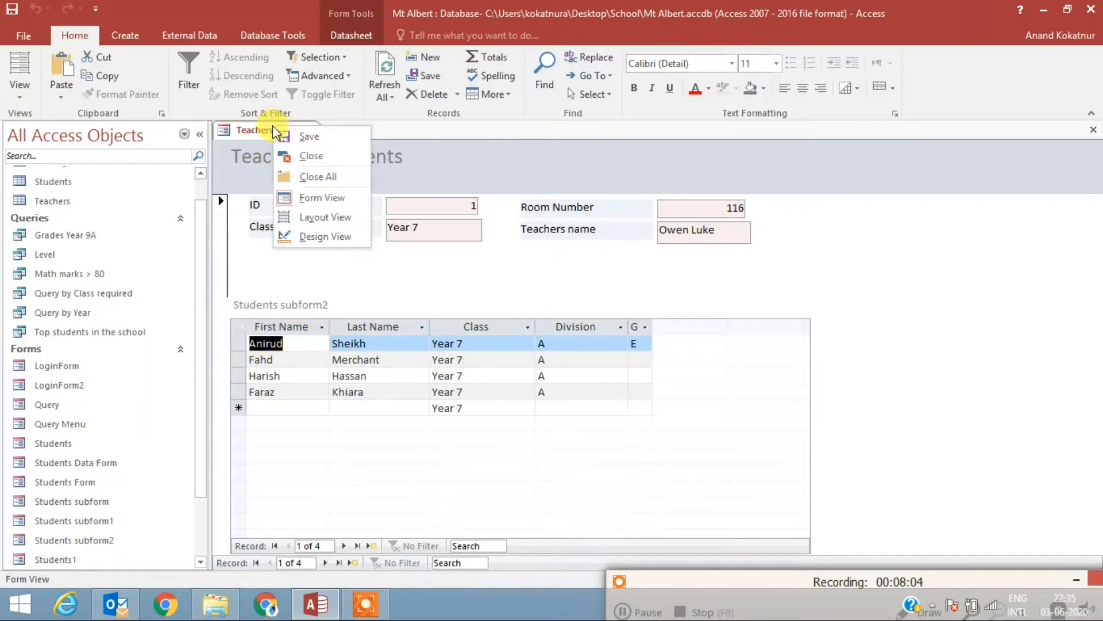
left_click(353, 238)
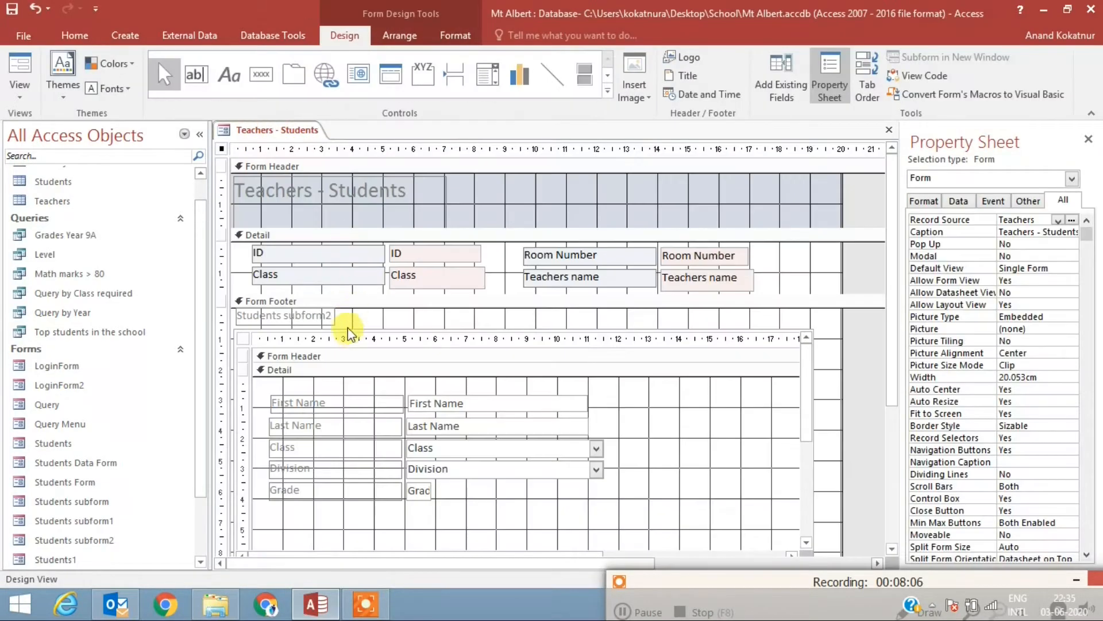
left_click(328, 315)
left_click_drag(330, 315, 236, 316)
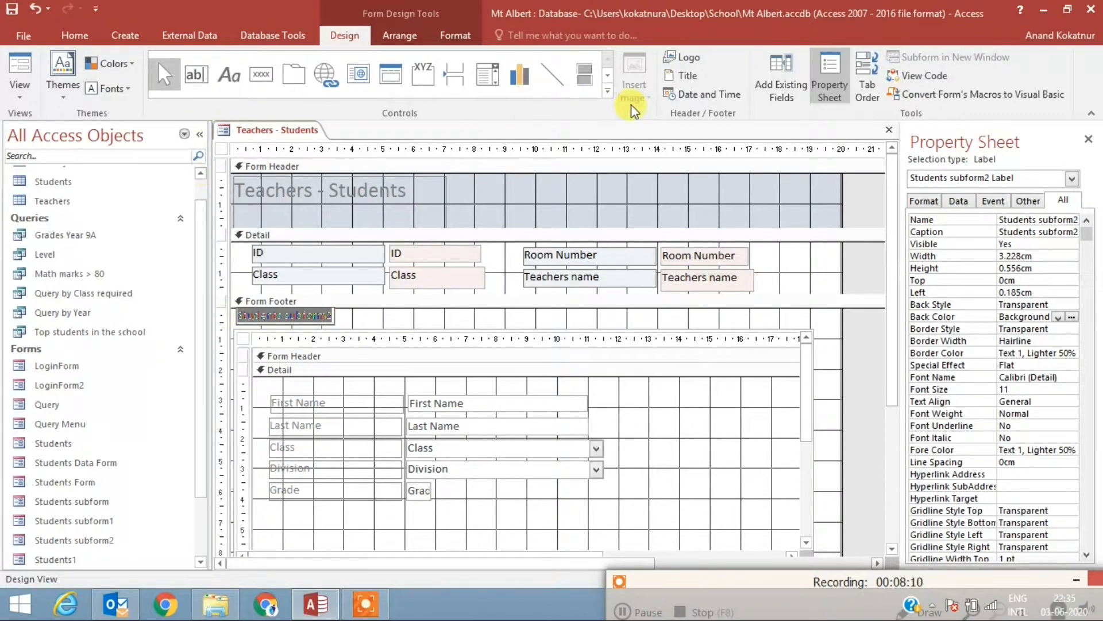
left_click(76, 36)
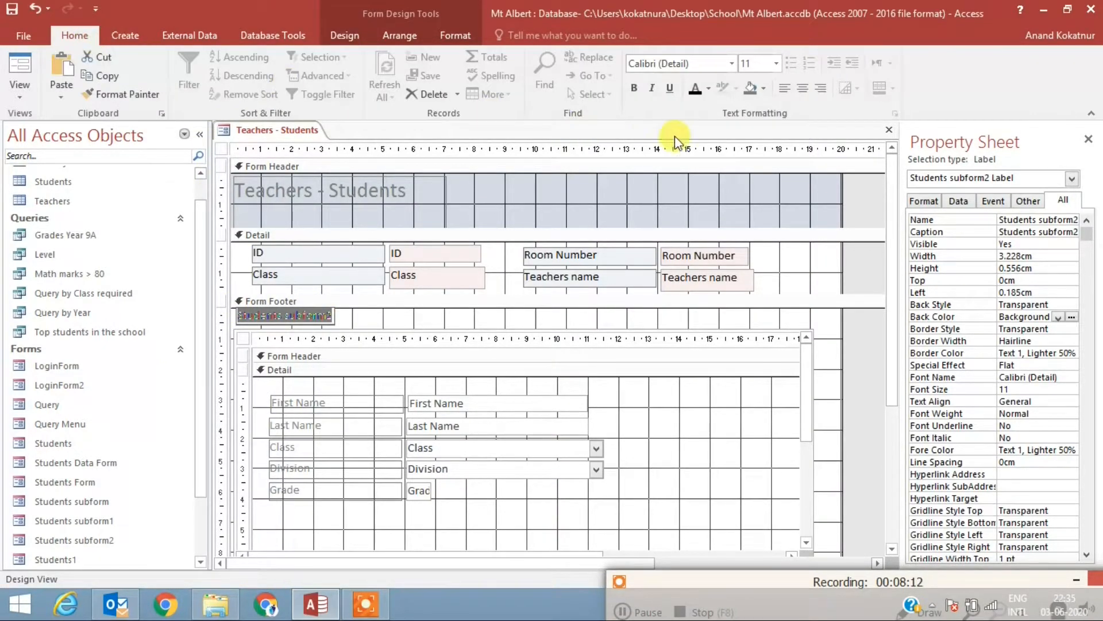
left_click(695, 91)
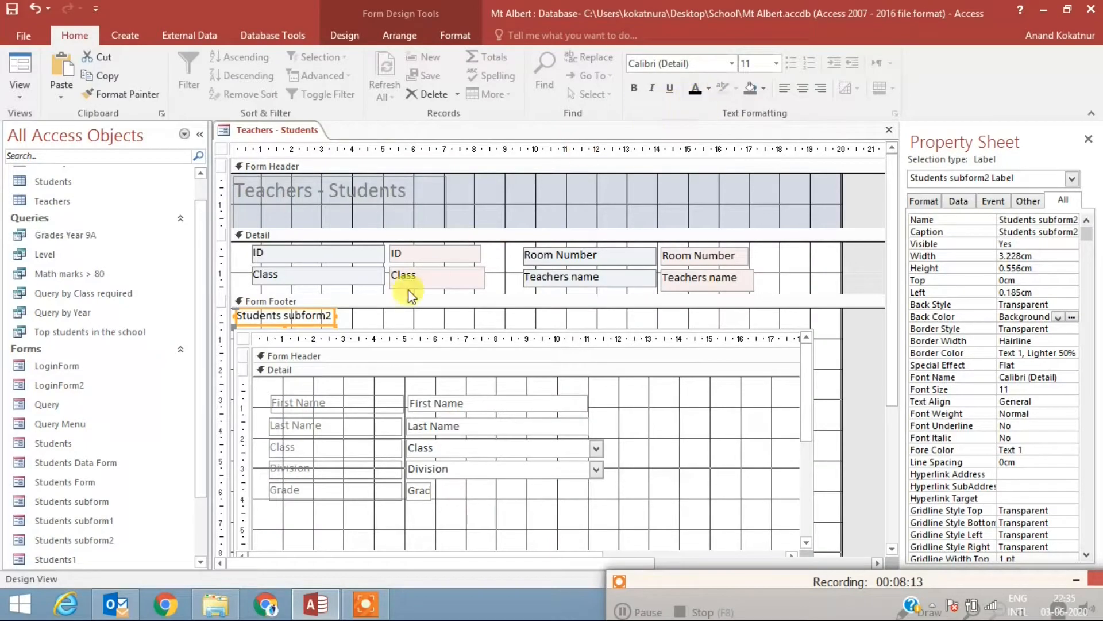
Step: Change the subform label's caption to Students Details
left_click(332, 316)
left_click_drag(332, 316, 283, 315)
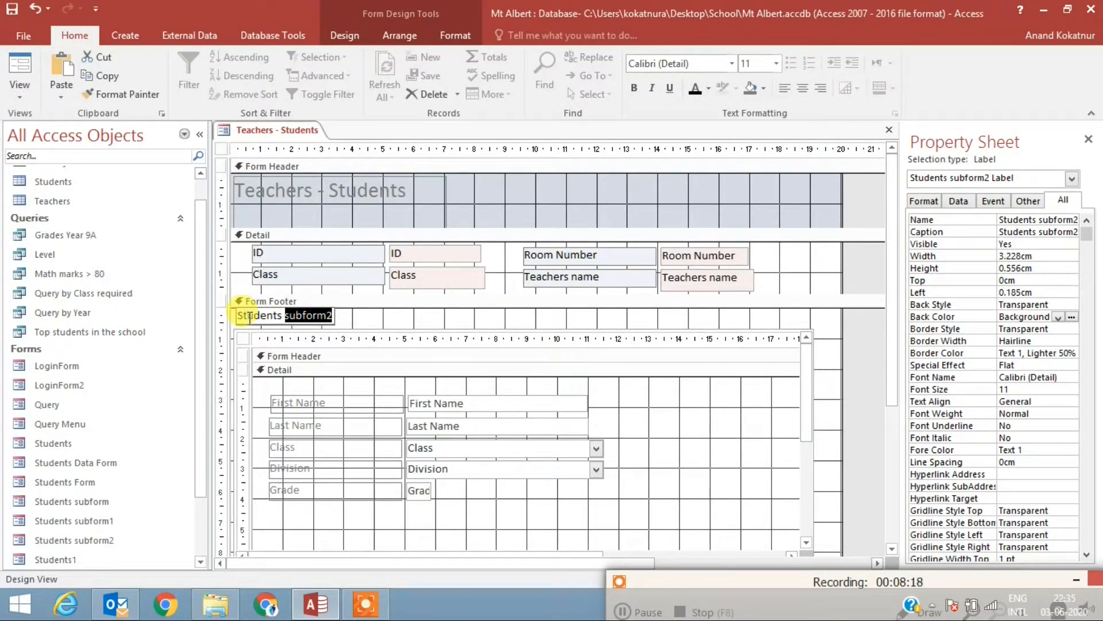
type("Details")
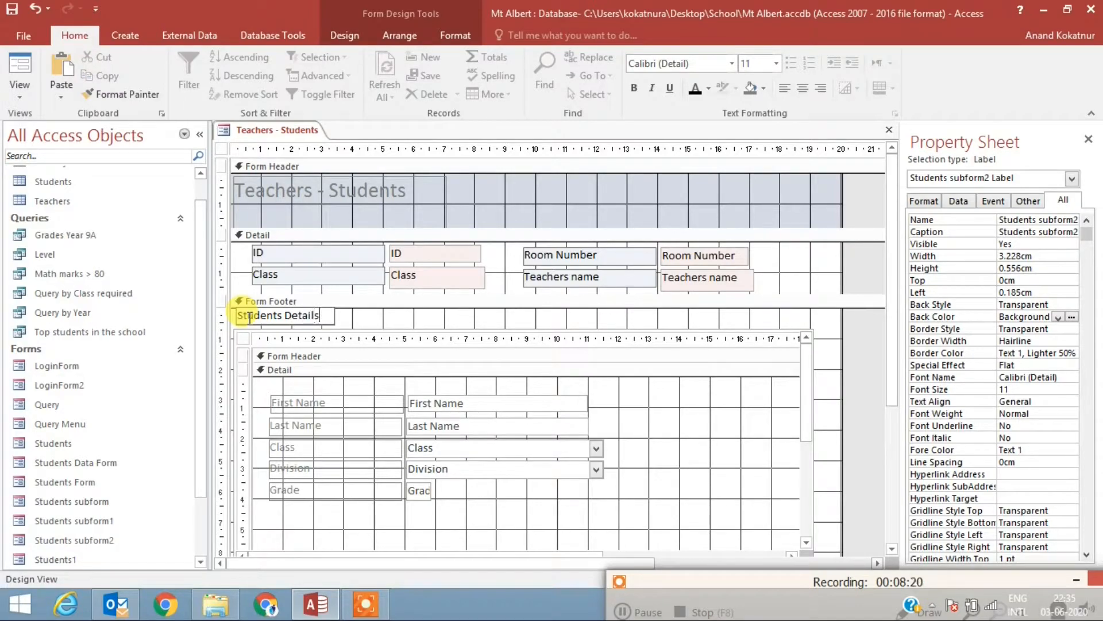
Step: Check the form with its new subform label in Form View and return to Design View
right_click(265, 129)
left_click(314, 204)
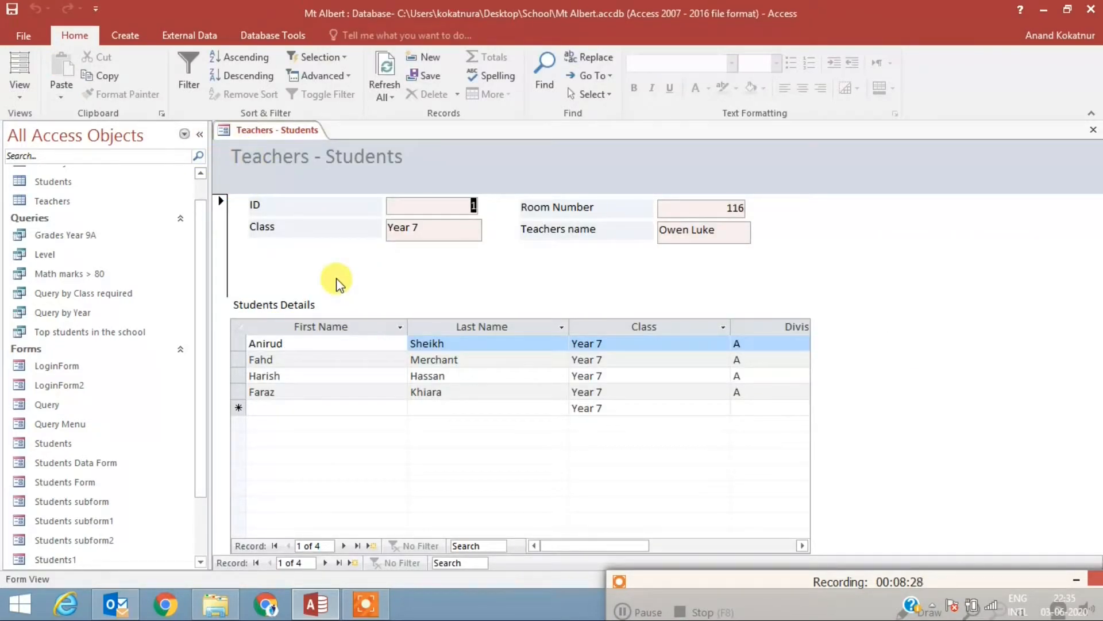
right_click(259, 131)
left_click(336, 241)
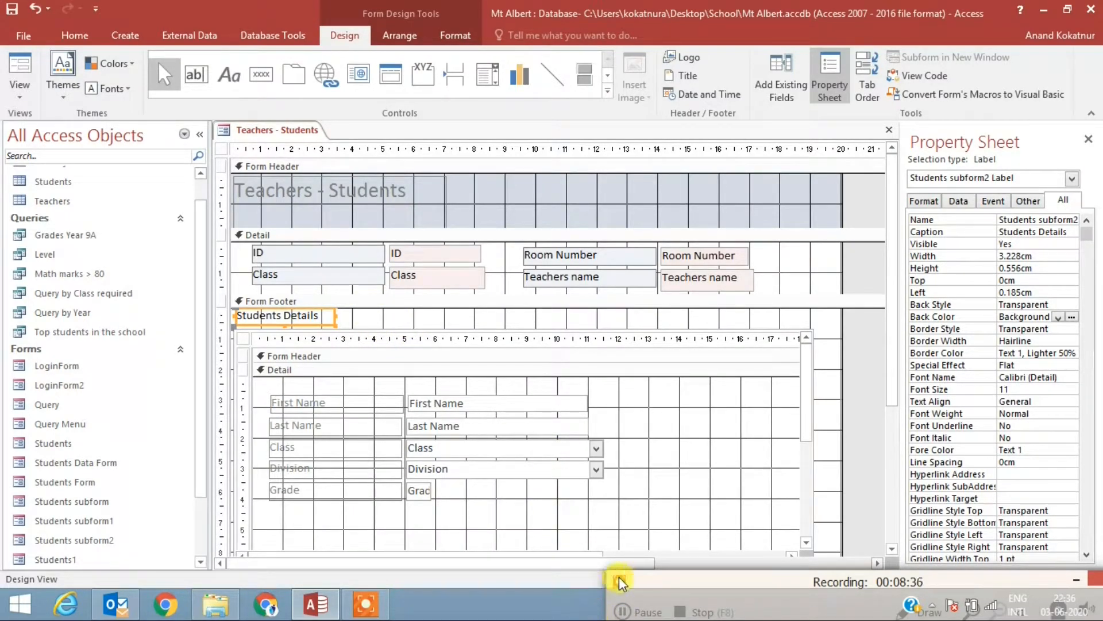
left_click(624, 610)
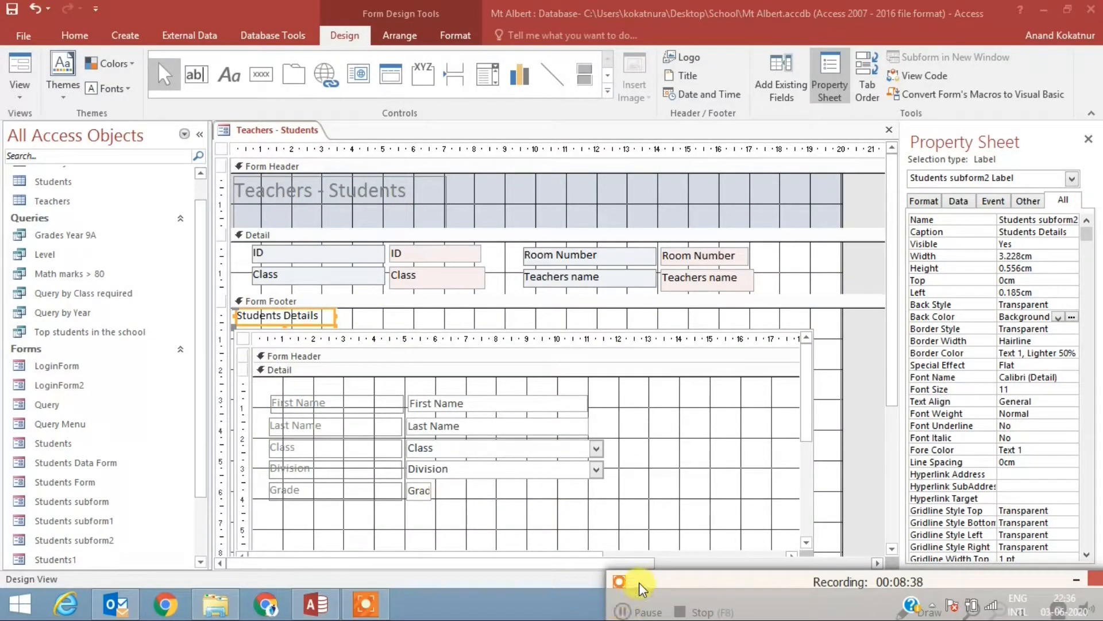
left_click_drag(639, 585, 590, 534)
left_click(573, 562)
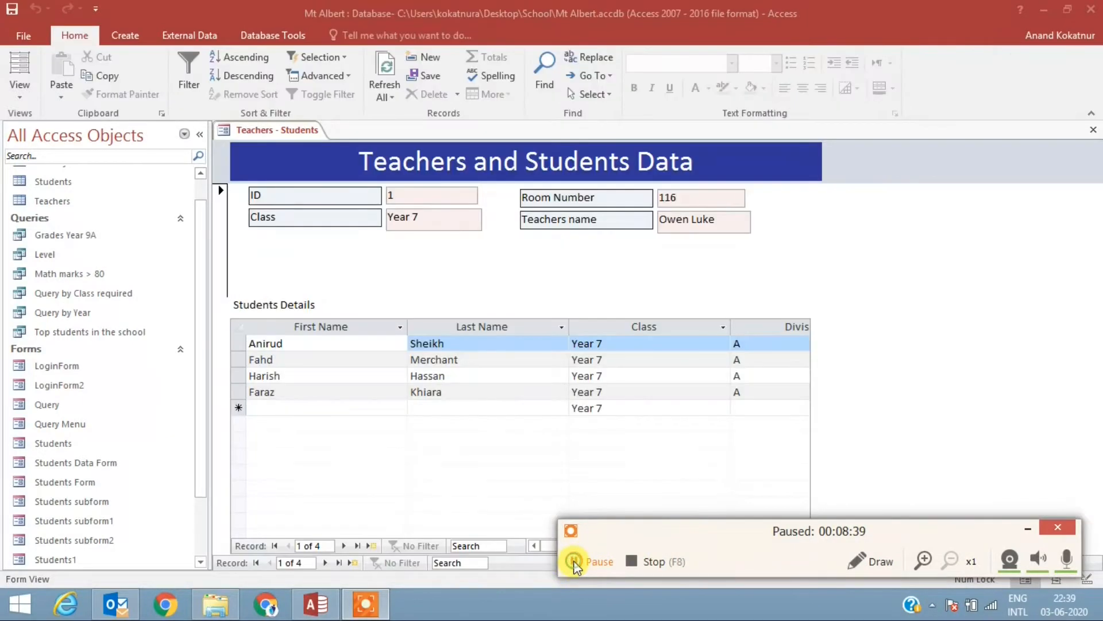
Step: Browse forward to the third record in the Teachers - Students form to check its linked student details
left_click(575, 562)
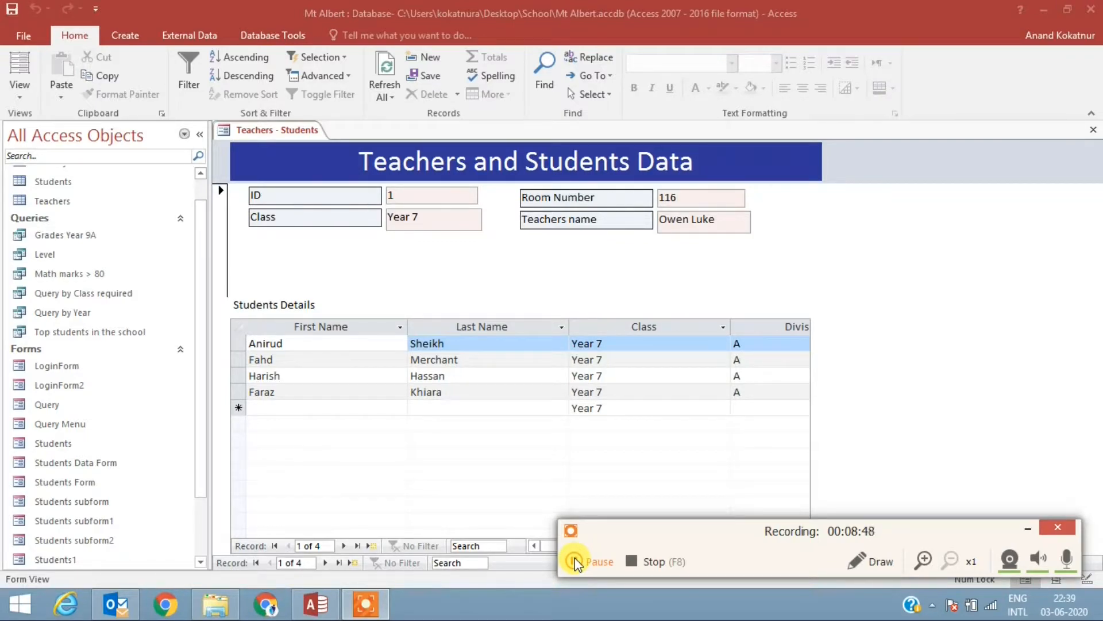
left_click(326, 564)
left_click(326, 563)
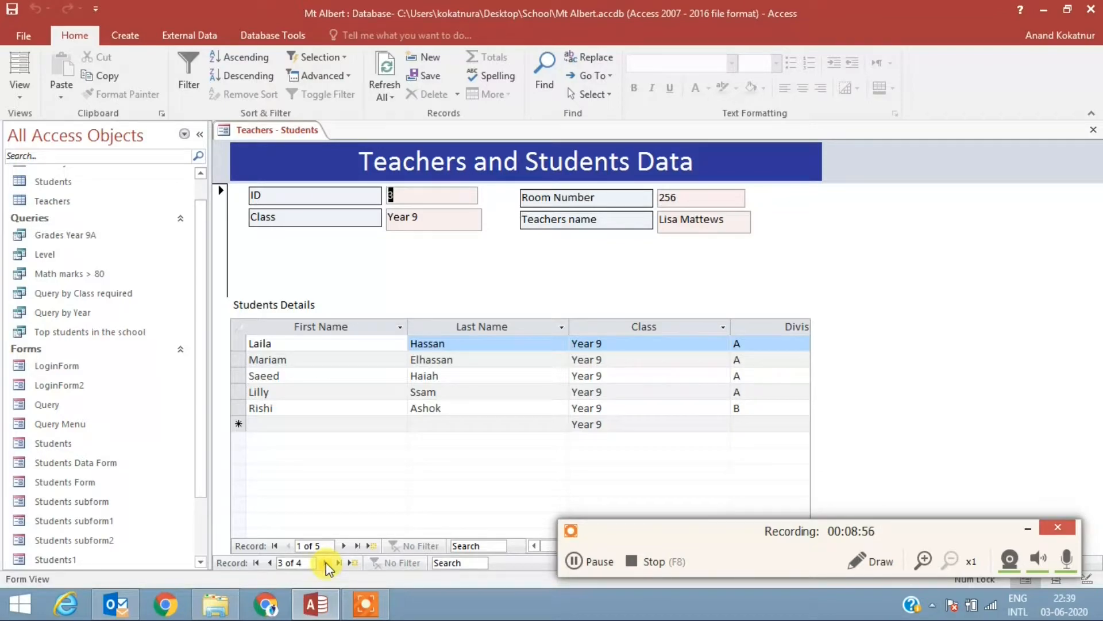
left_click(573, 561)
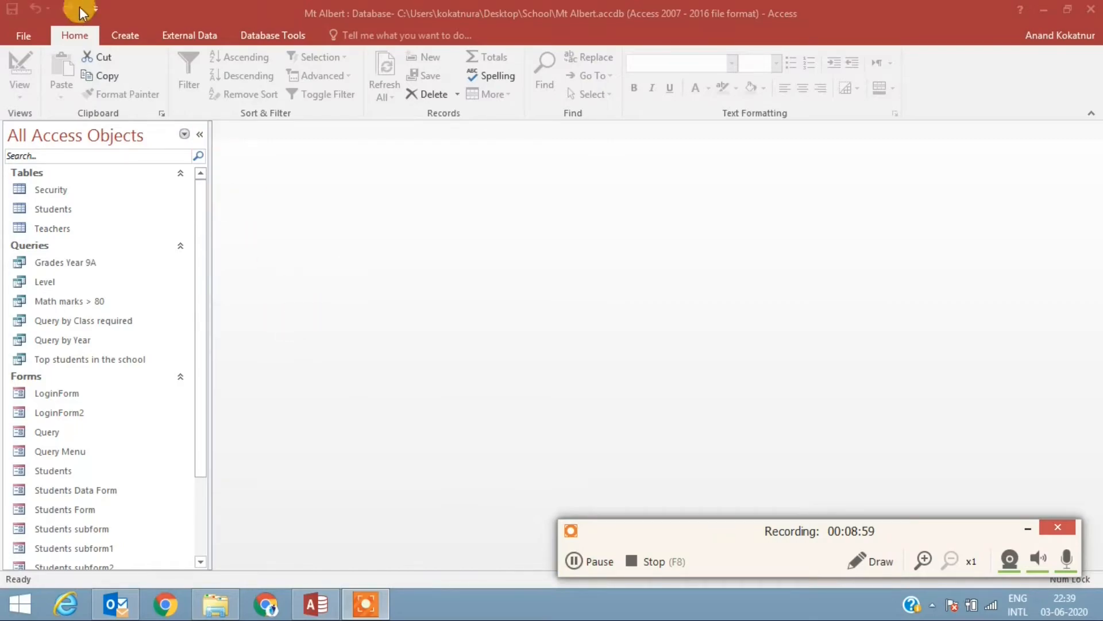
Step: Create a new query in Design View, add the Students table and close the Show Table dialog
left_click(121, 34)
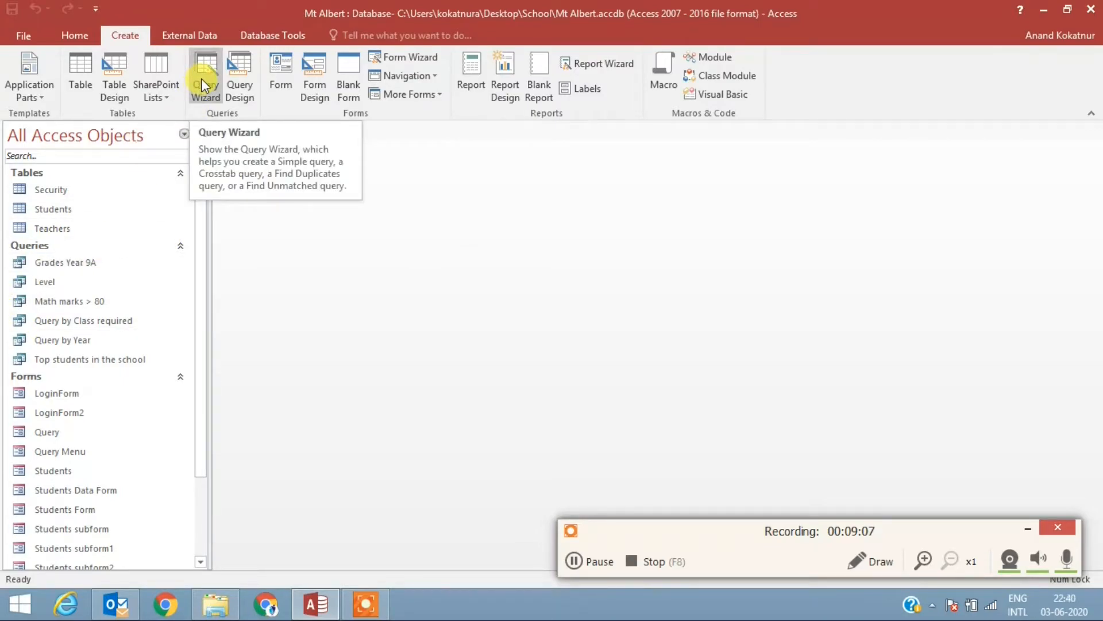
left_click(240, 85)
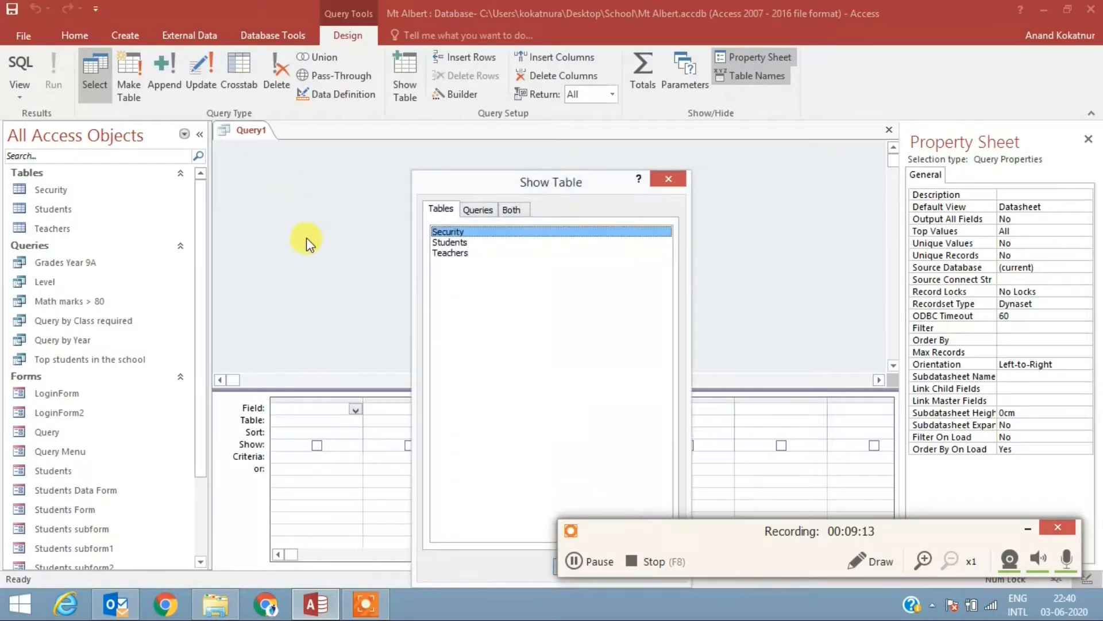
left_click_drag(595, 184, 574, 106)
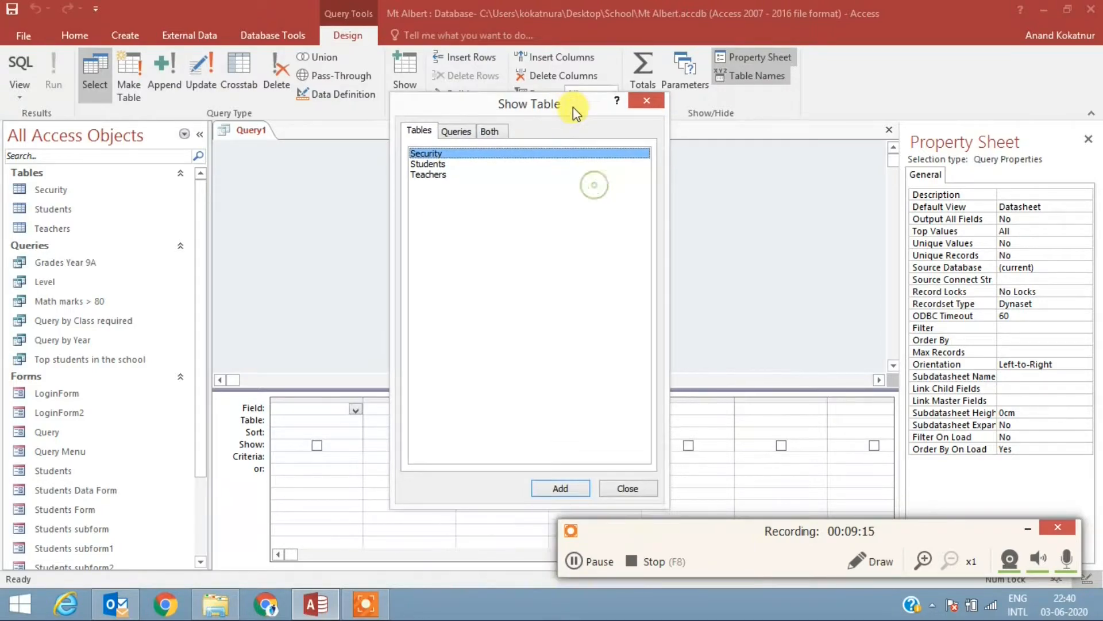
left_click(439, 165)
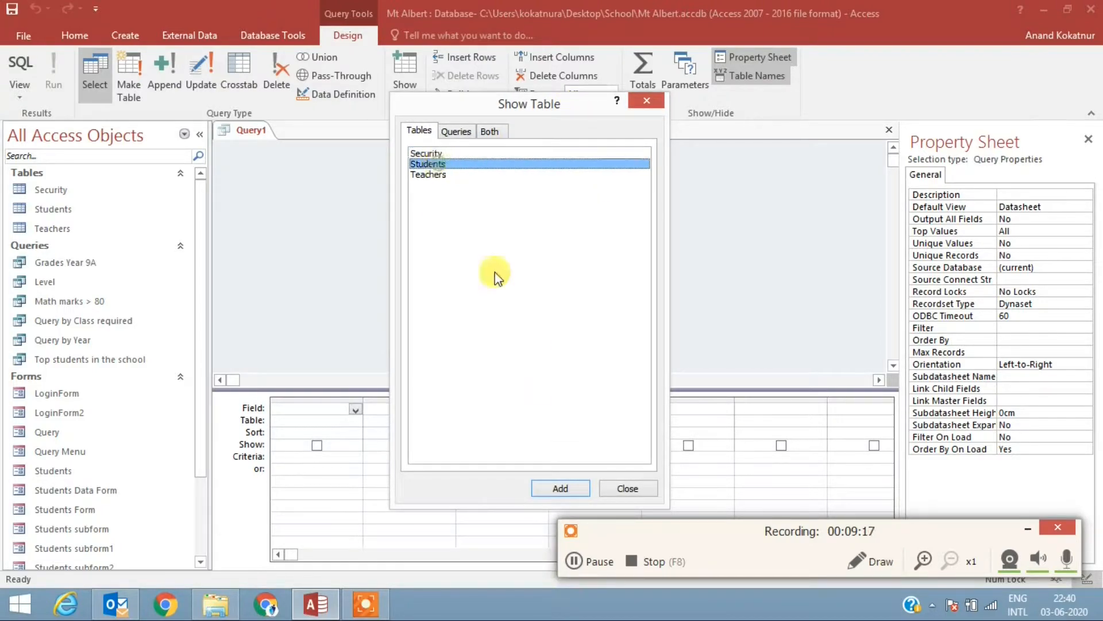
left_click(565, 487)
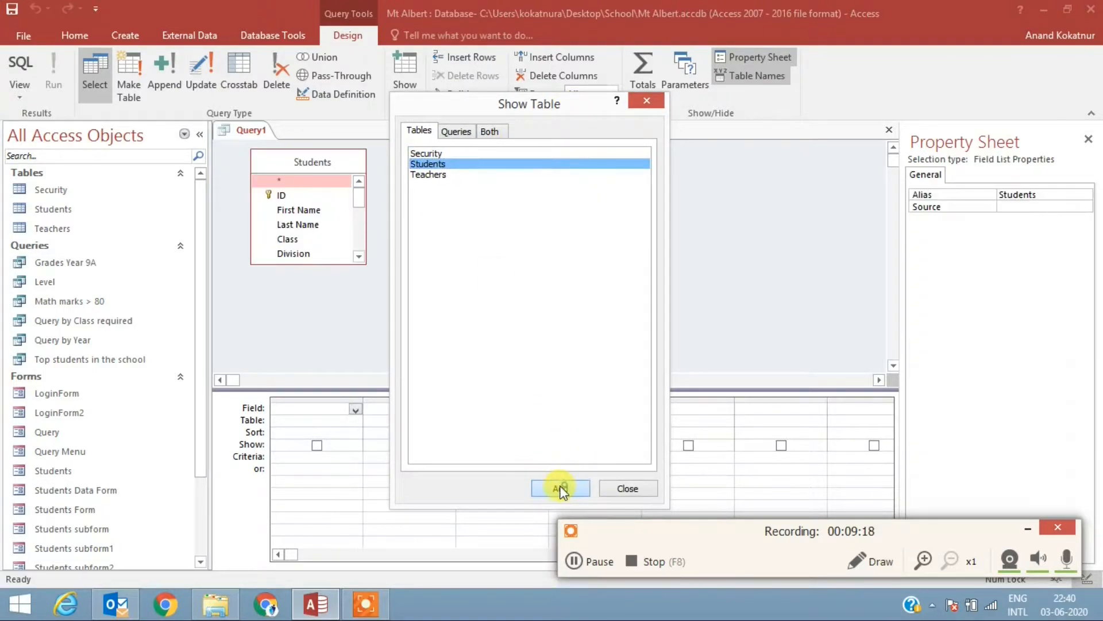
left_click(648, 102)
Step: Reposition the Students field list slightly and lengthen it to list its fields down to Fees paid
scroll(308, 249, "down", 2)
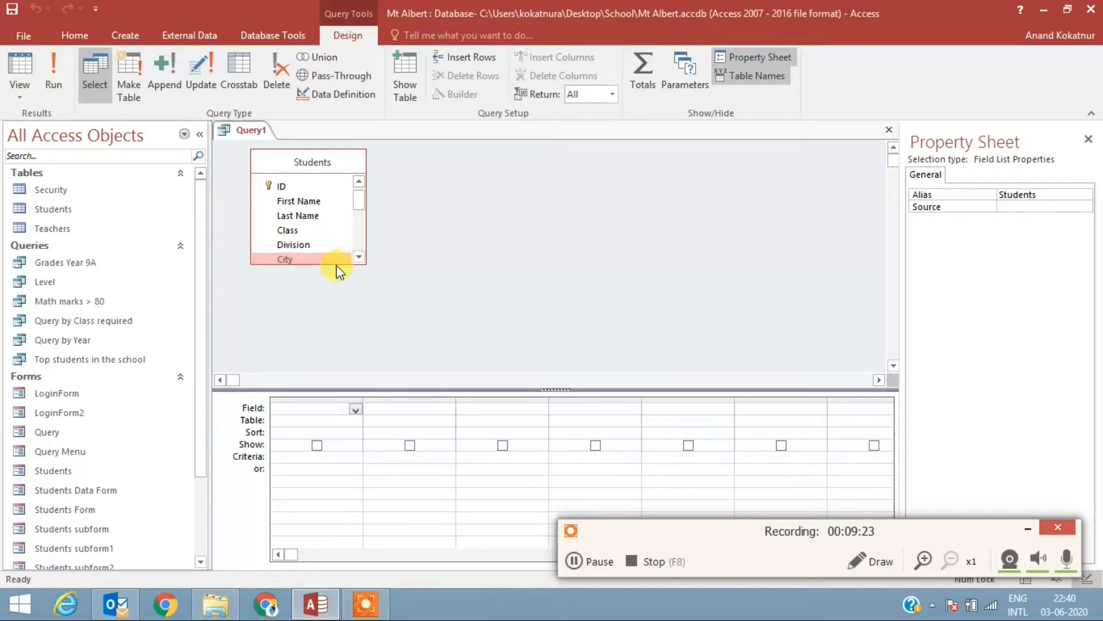
left_click(321, 157)
left_click_drag(321, 156, 312, 149)
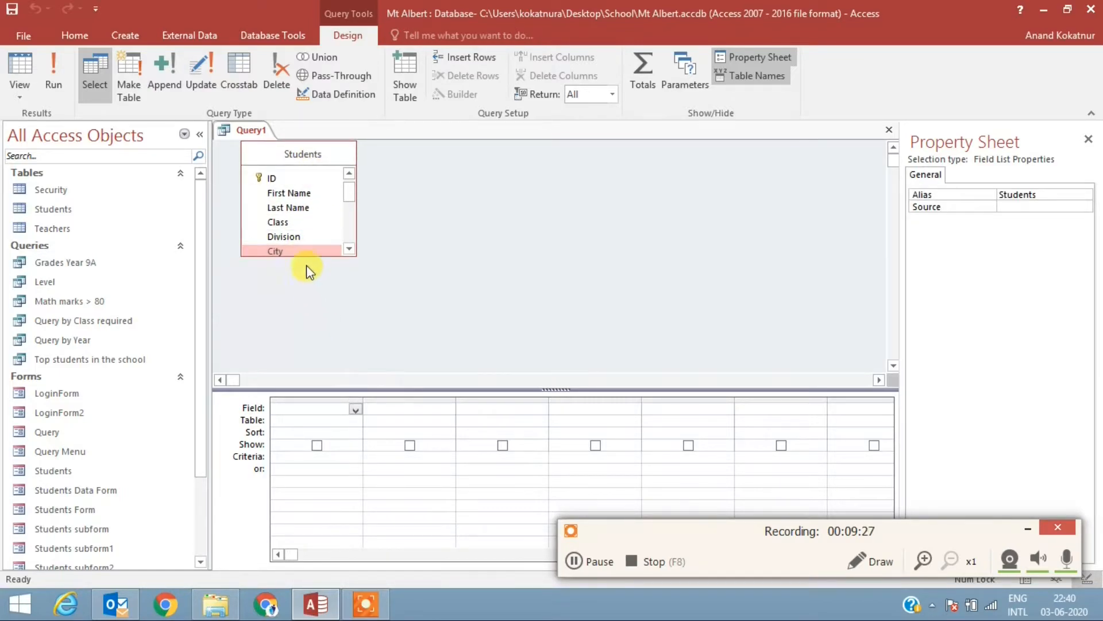
left_click_drag(308, 255, 314, 370)
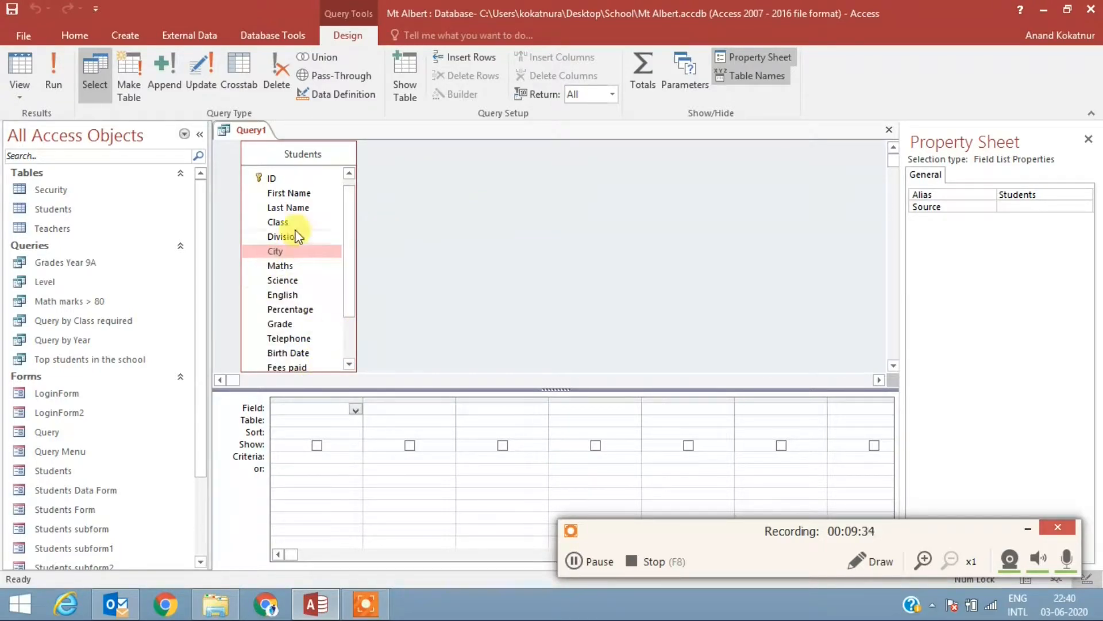
Step: Add the ID, First Name, Last Name, Class, Division, City, Percentage and Grade fields to the query grid
double_click(280, 180)
double_click(288, 192)
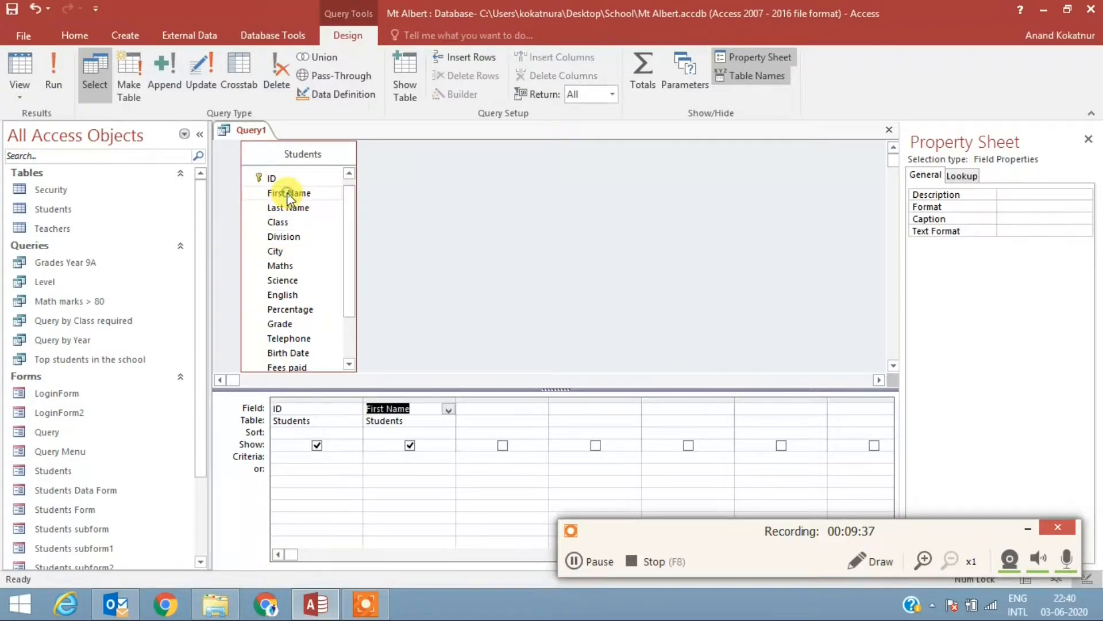
double_click(295, 208)
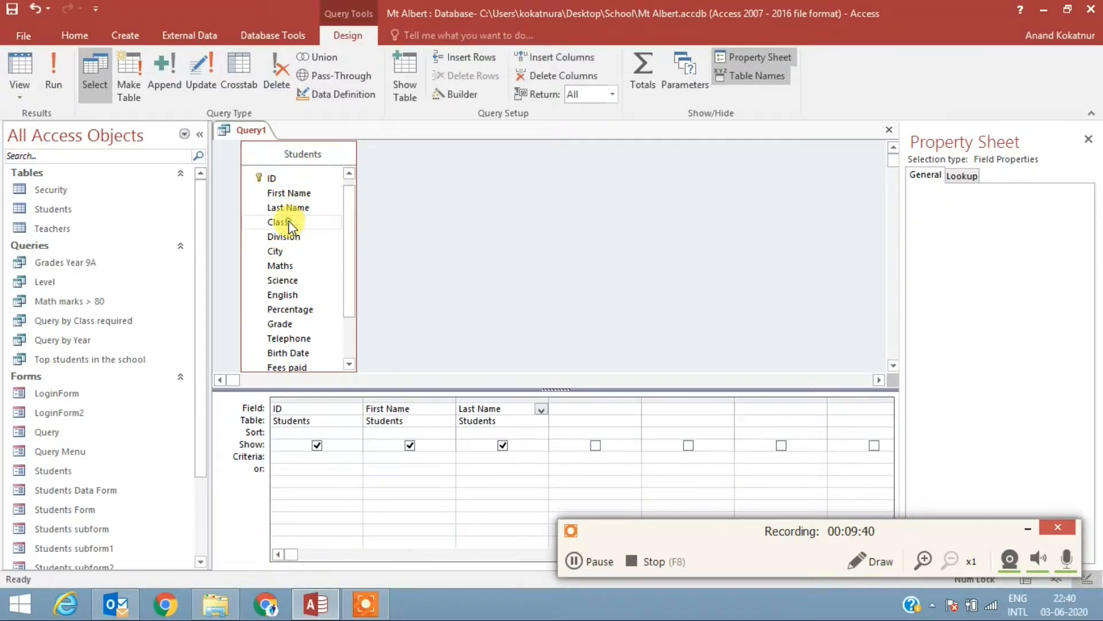
double_click(289, 221)
double_click(284, 236)
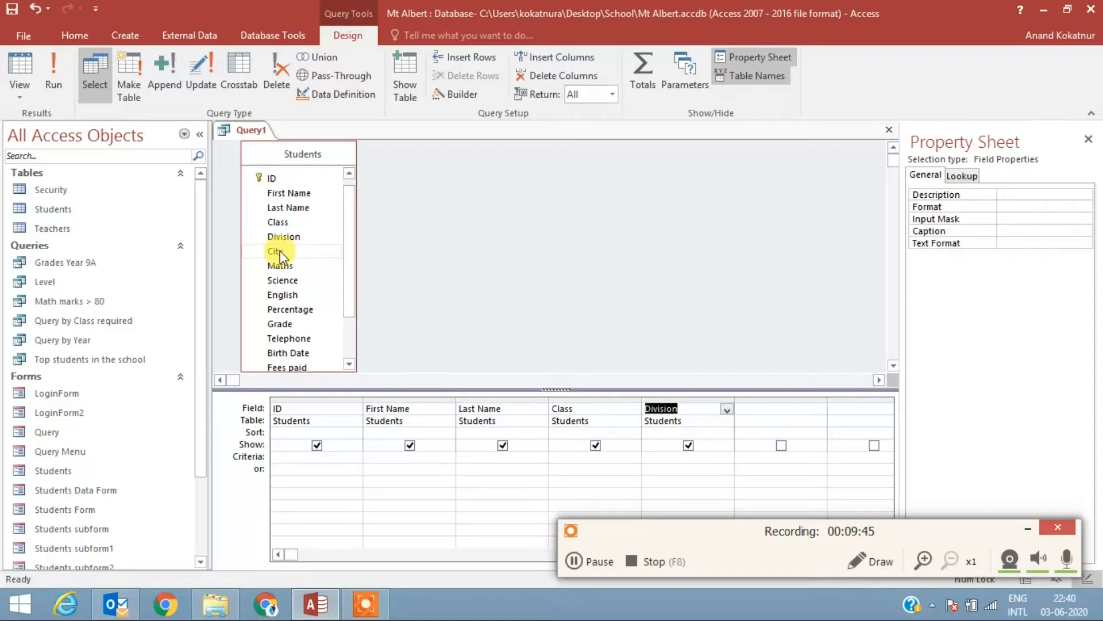
double_click(281, 251)
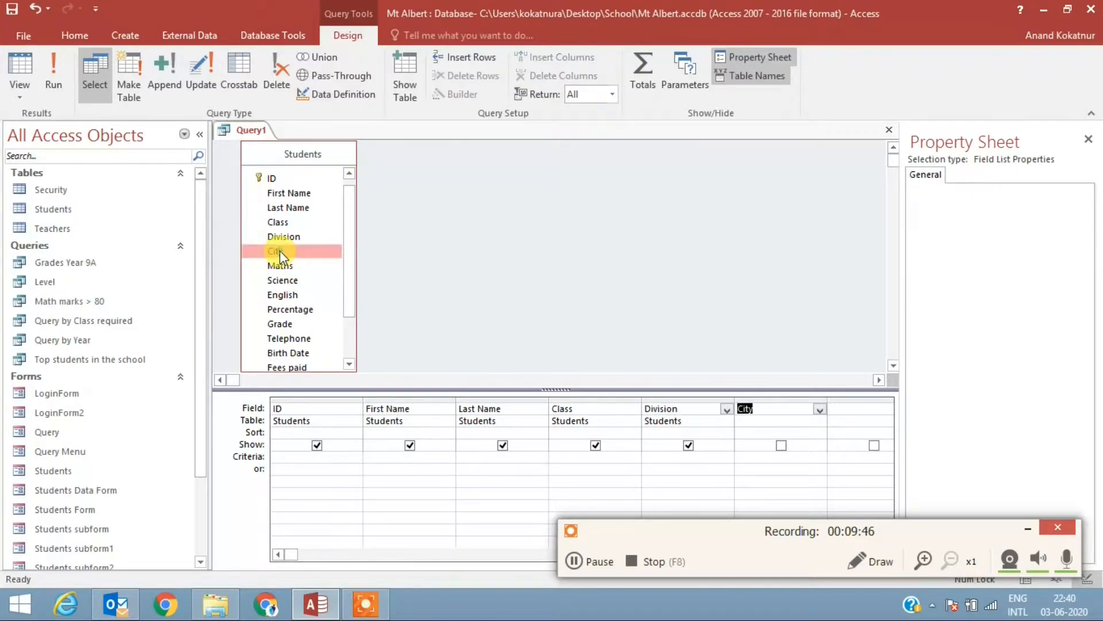
double_click(304, 312)
left_click(305, 320)
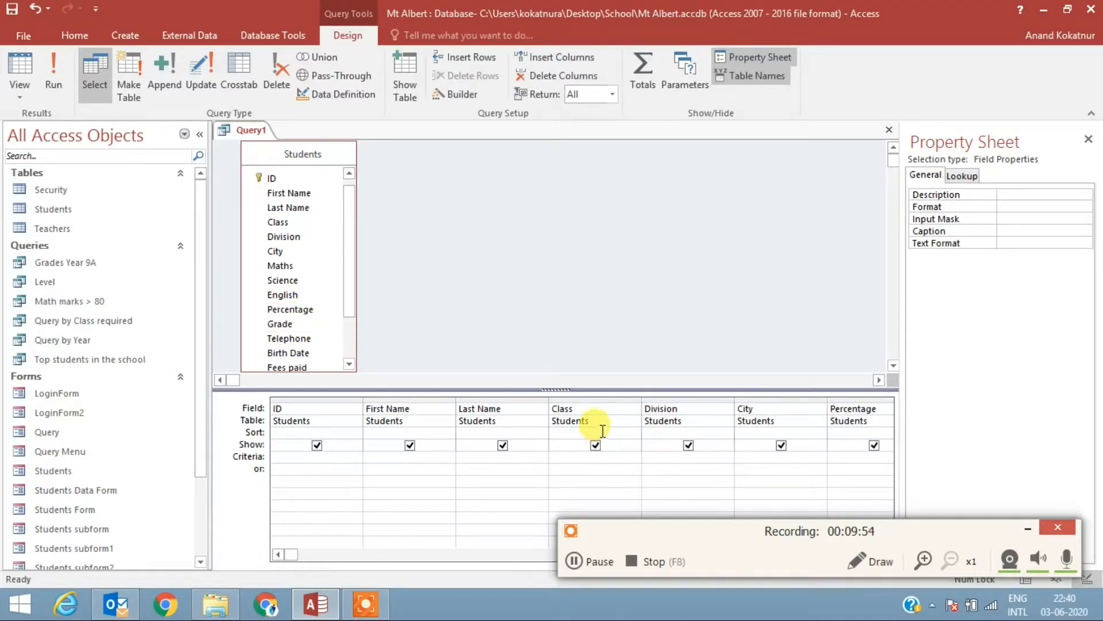
Step: Set the Class criterion to Year 9 and run the query
left_click(571, 460)
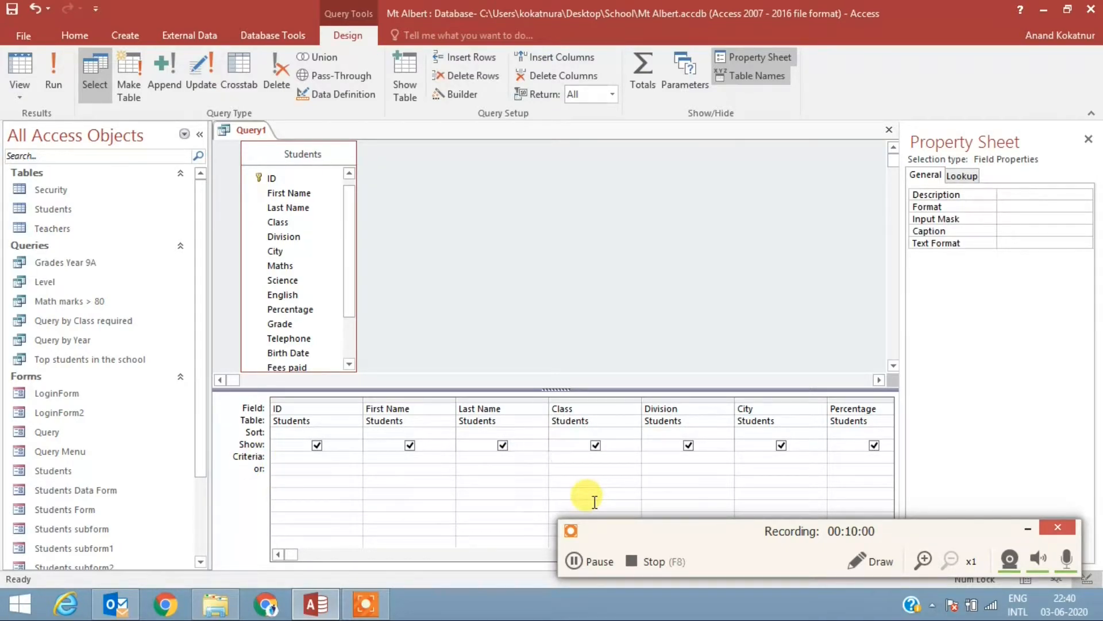
type("Year 9")
left_click(53, 78)
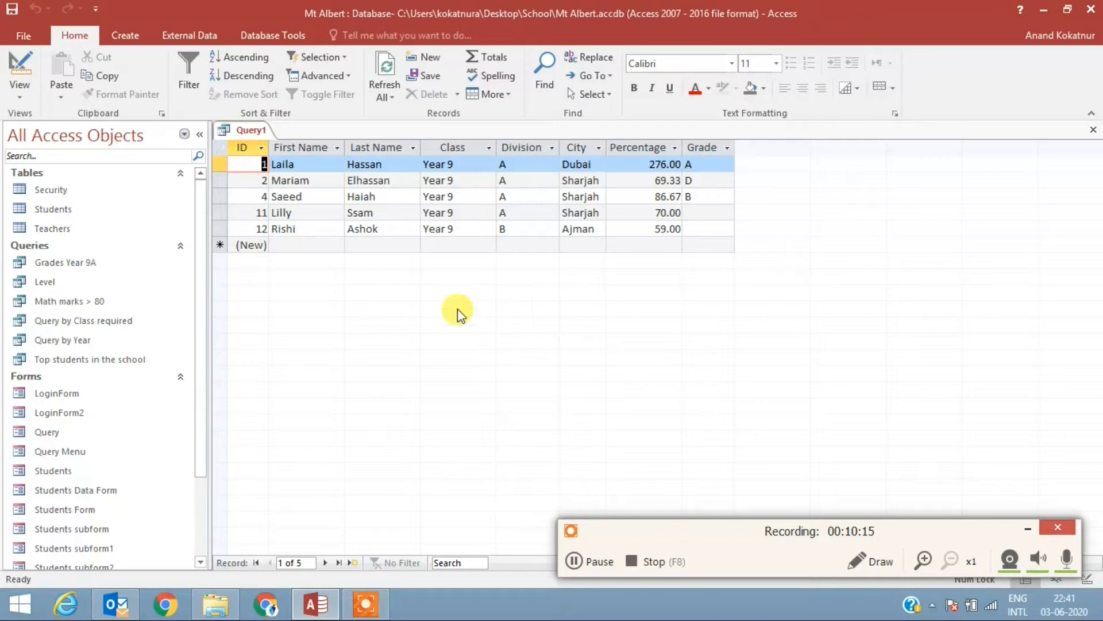
Step: Save the query as Query by Year, replacing the existing query of that name
right_click(250, 129)
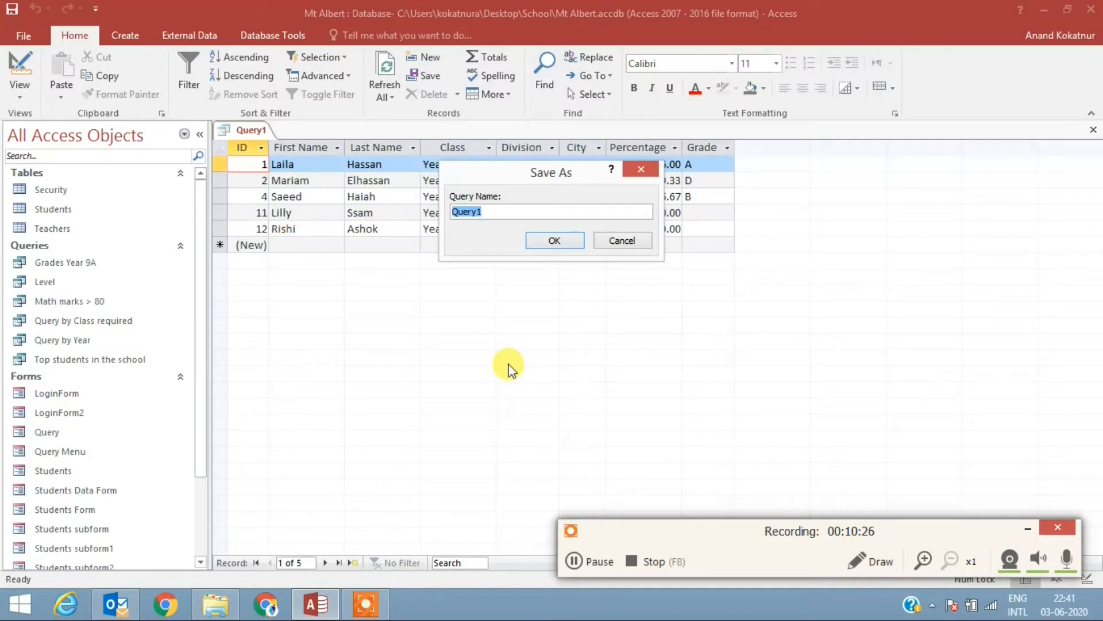
type("Query by Year")
left_click(553, 240)
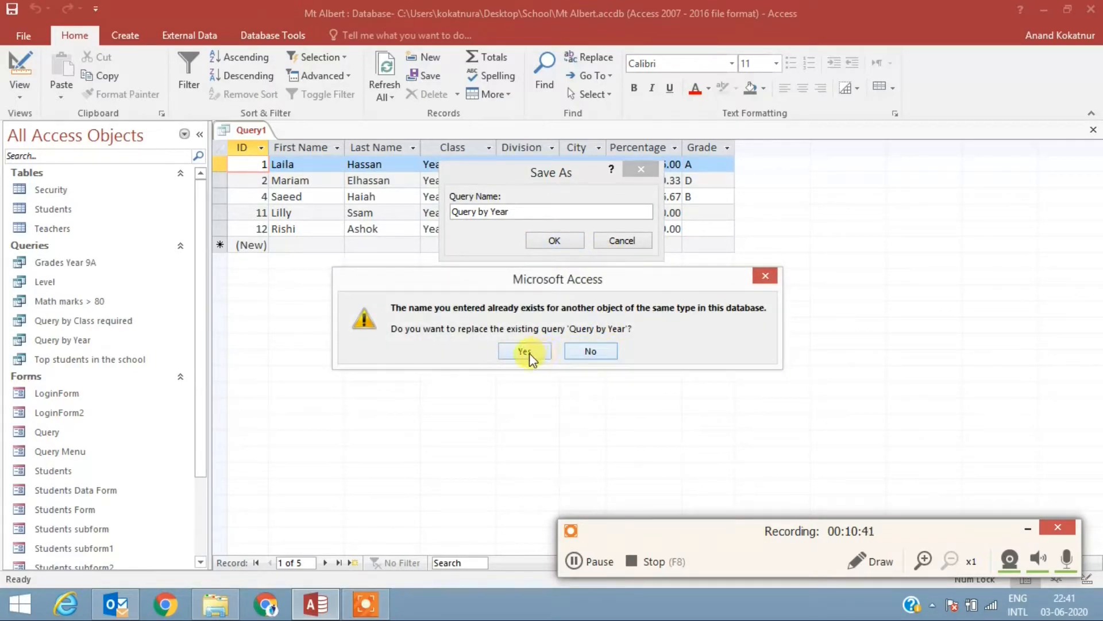
left_click(525, 351)
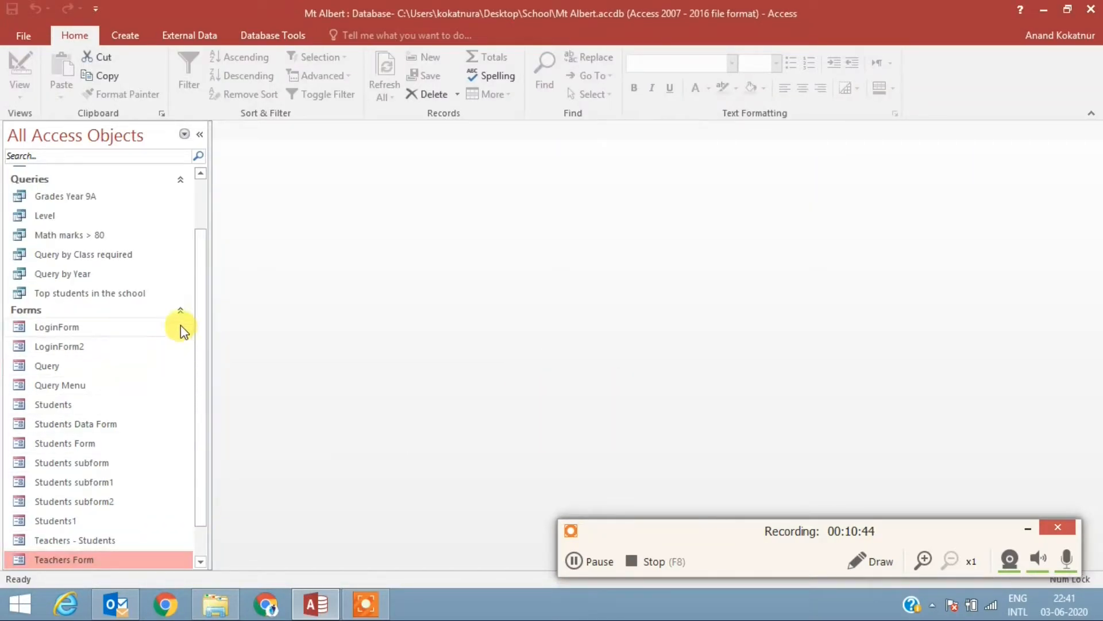
Step: Reopen the Query by Year query and switch it to Design View
double_click(77, 275)
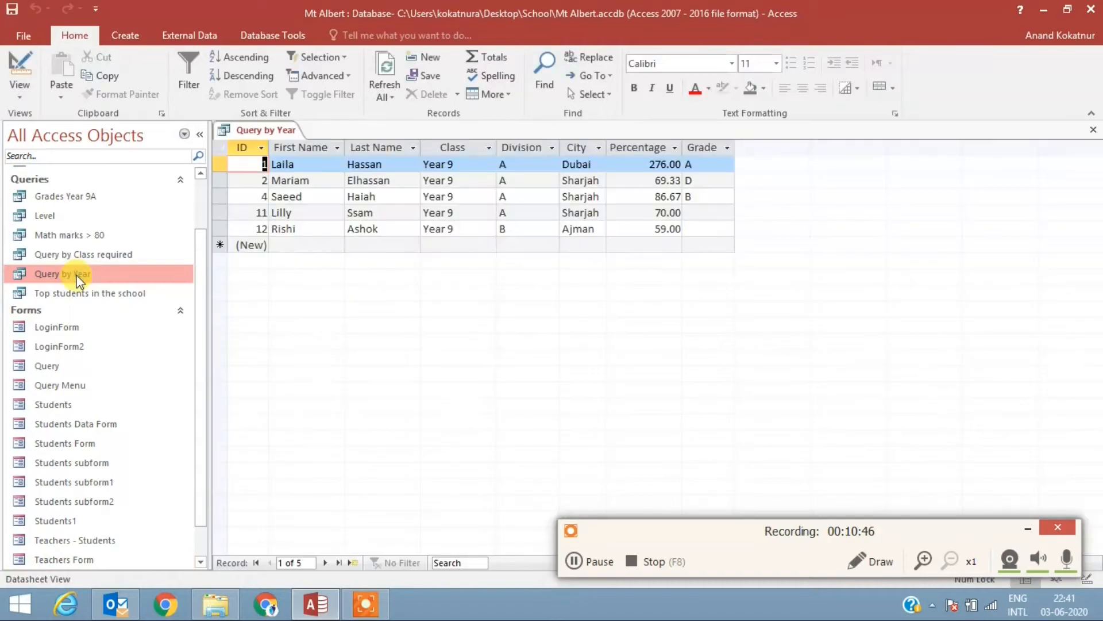
right_click(272, 135)
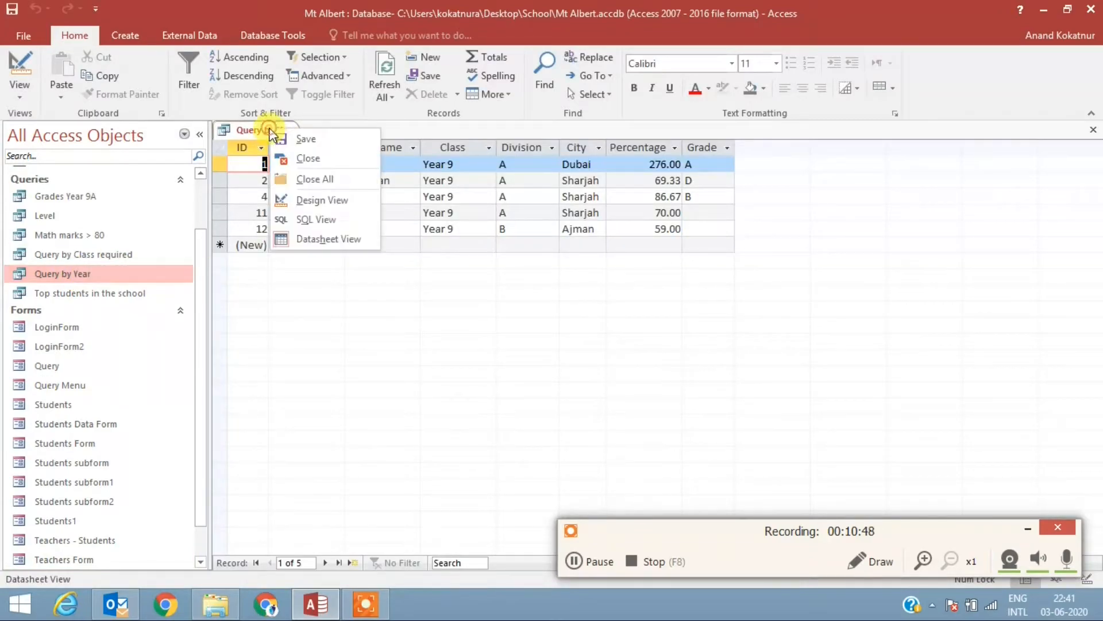
left_click(343, 207)
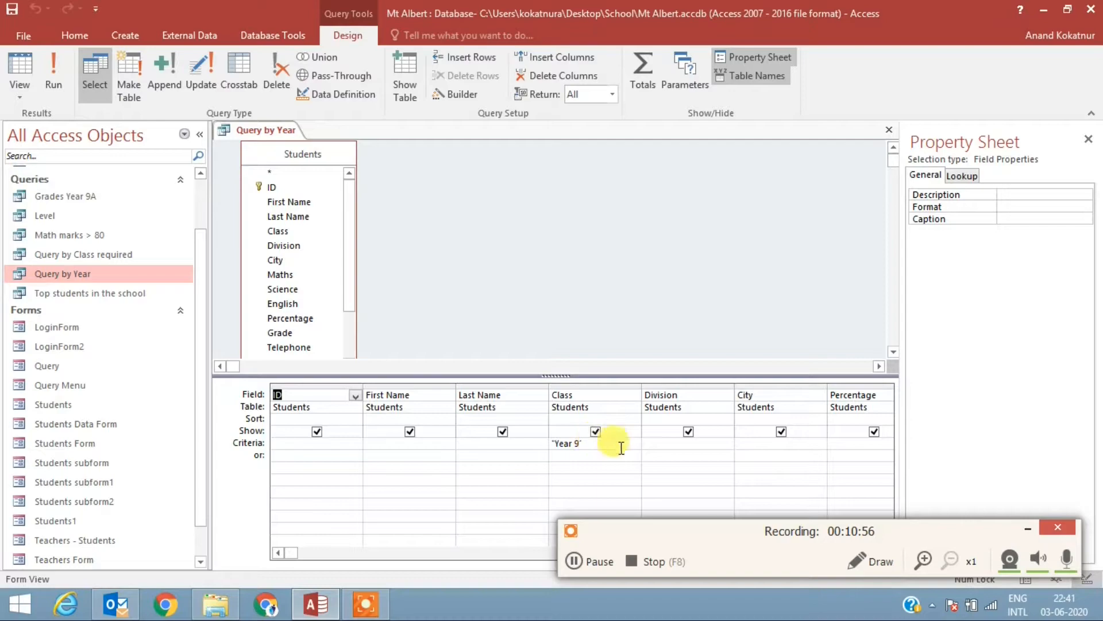
Step: Run the query with the Division criterion B, and clear that criterion back in Design View
left_click(676, 443)
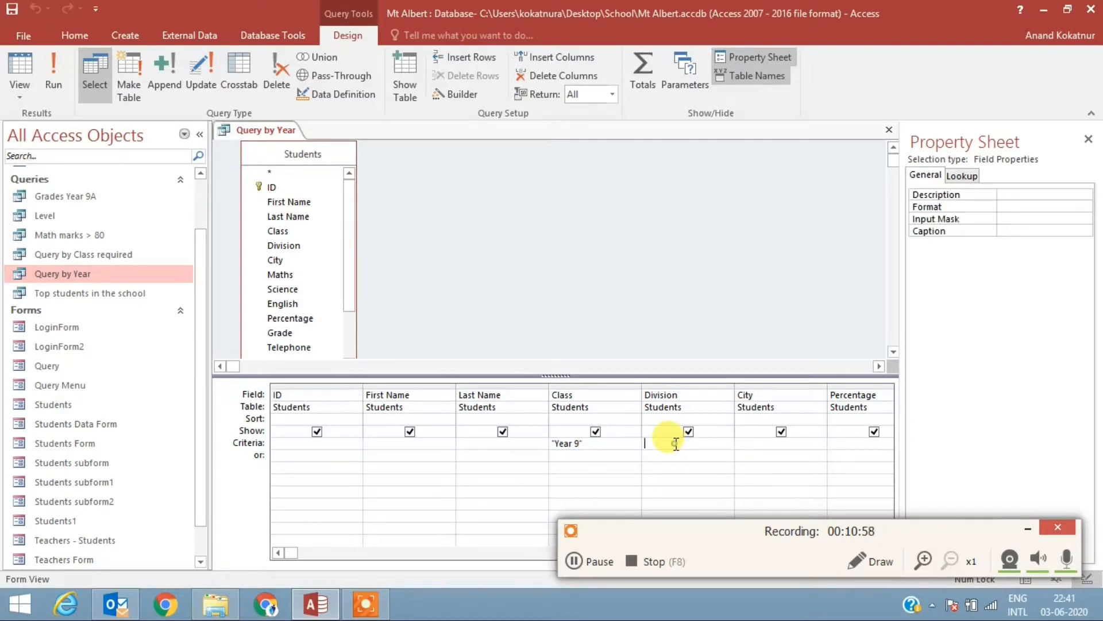
type("B")
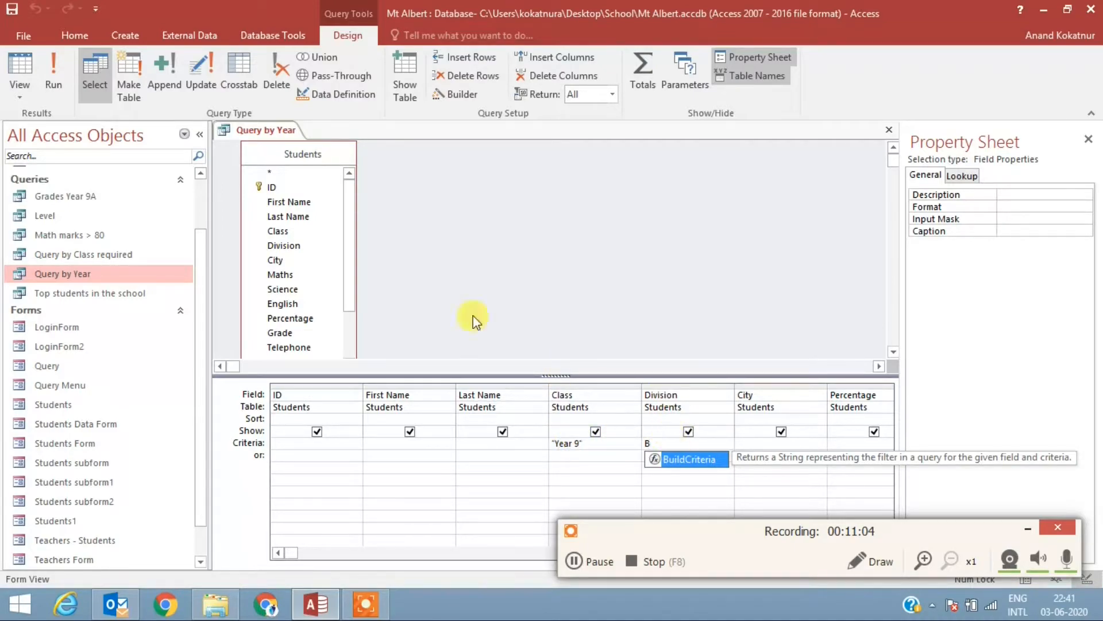
left_click(51, 73)
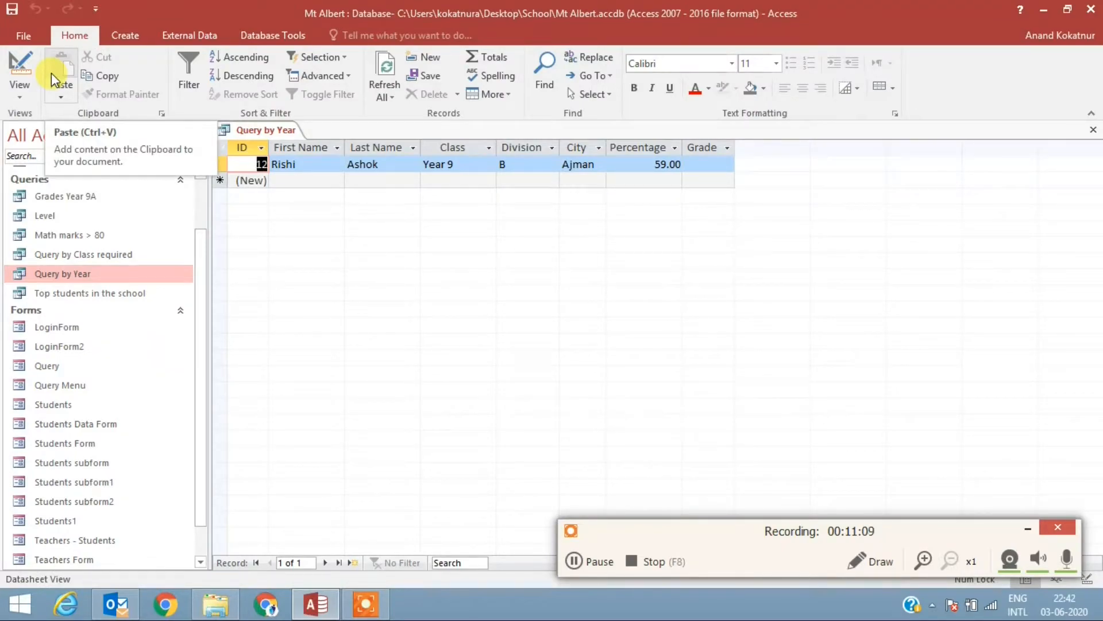
right_click(249, 130)
left_click(306, 199)
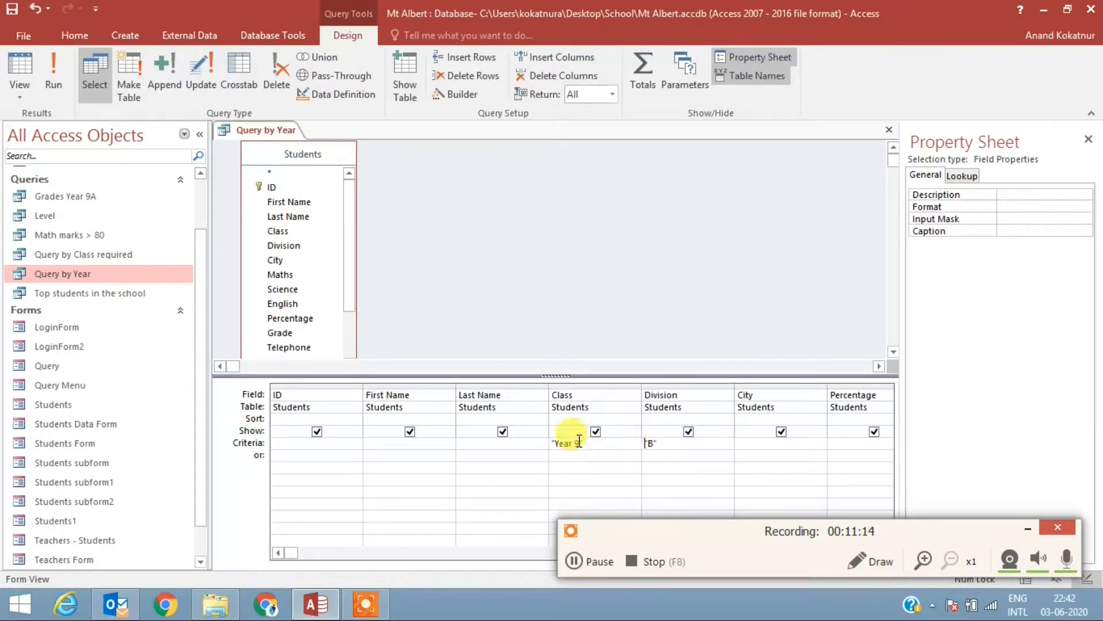
left_click(641, 447)
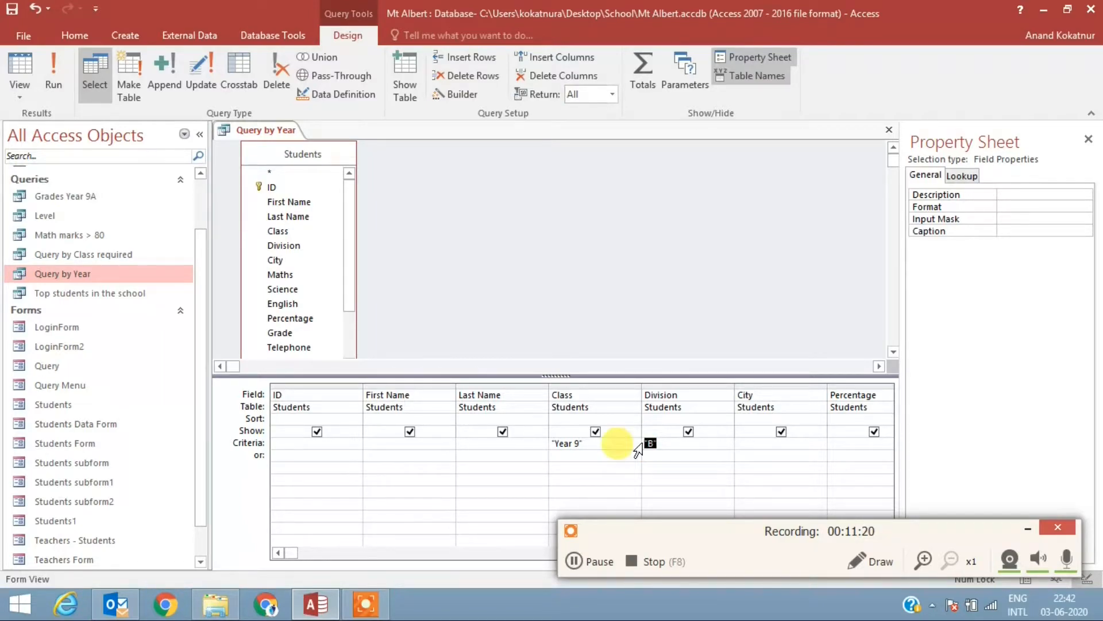
key("Delete")
Step: Replace the Class criterion with the parameter prompt [Enter the Class Required]
left_click(550, 447)
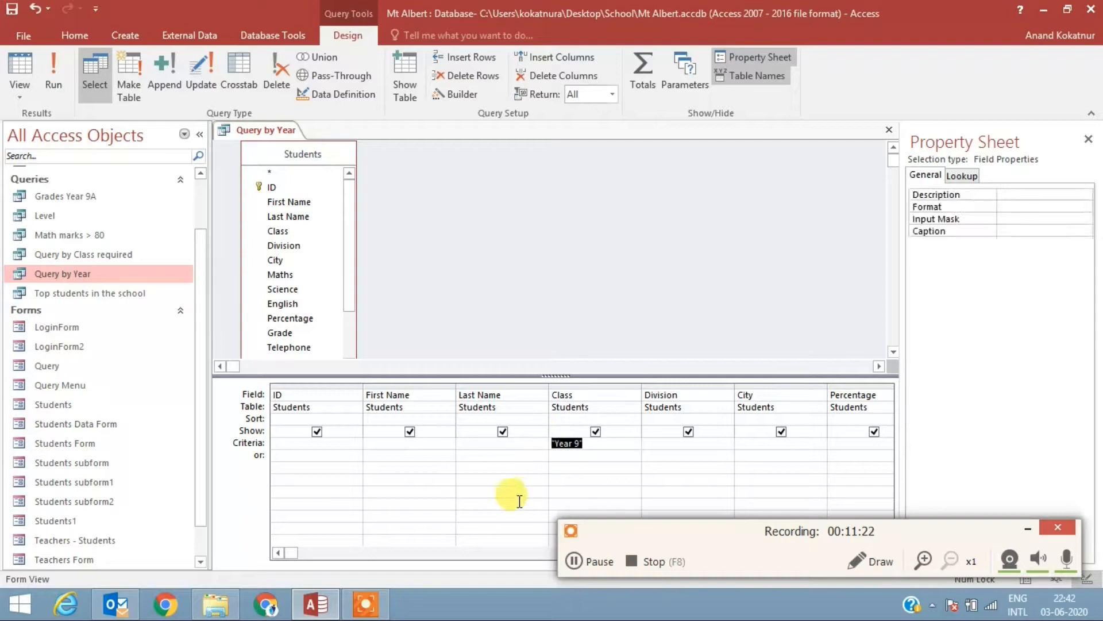
key("Delete")
type("[Enter")
type("lass ")
type("Required")
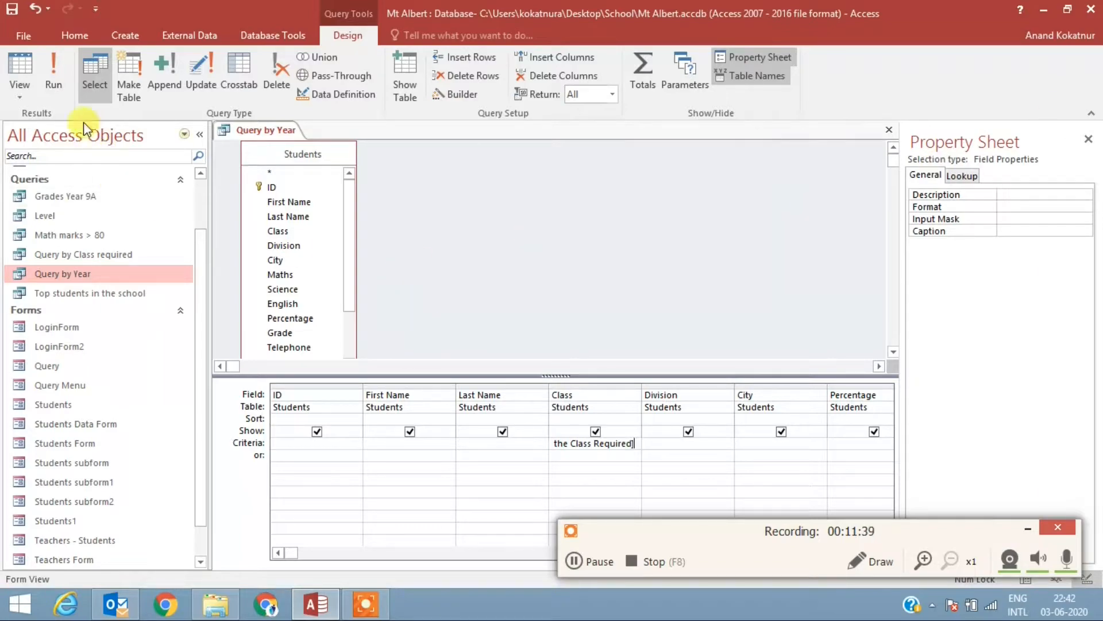
left_click(556, 444)
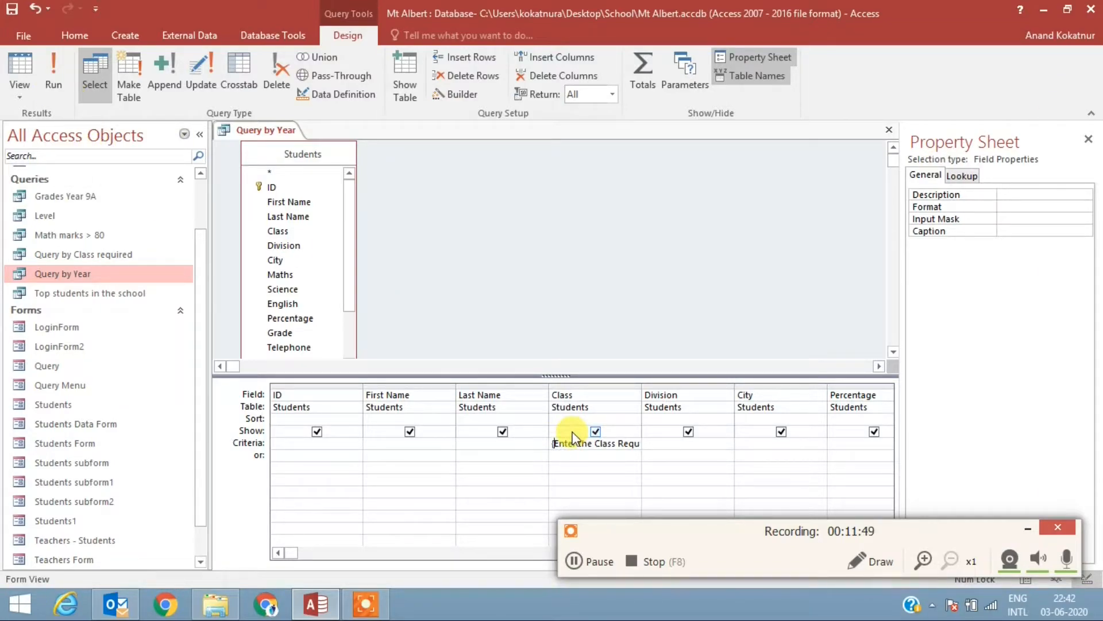
key("Delete")
type("[")
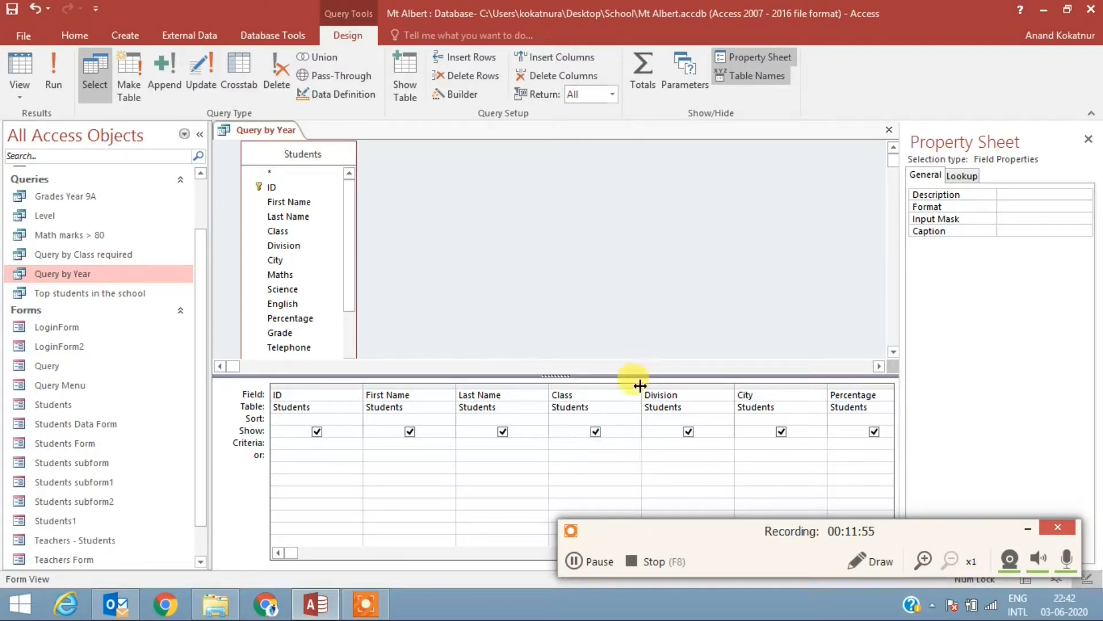
Step: Widen the Class column to fit the whole criterion and close the Property Sheet
left_click_drag(639, 385, 685, 385)
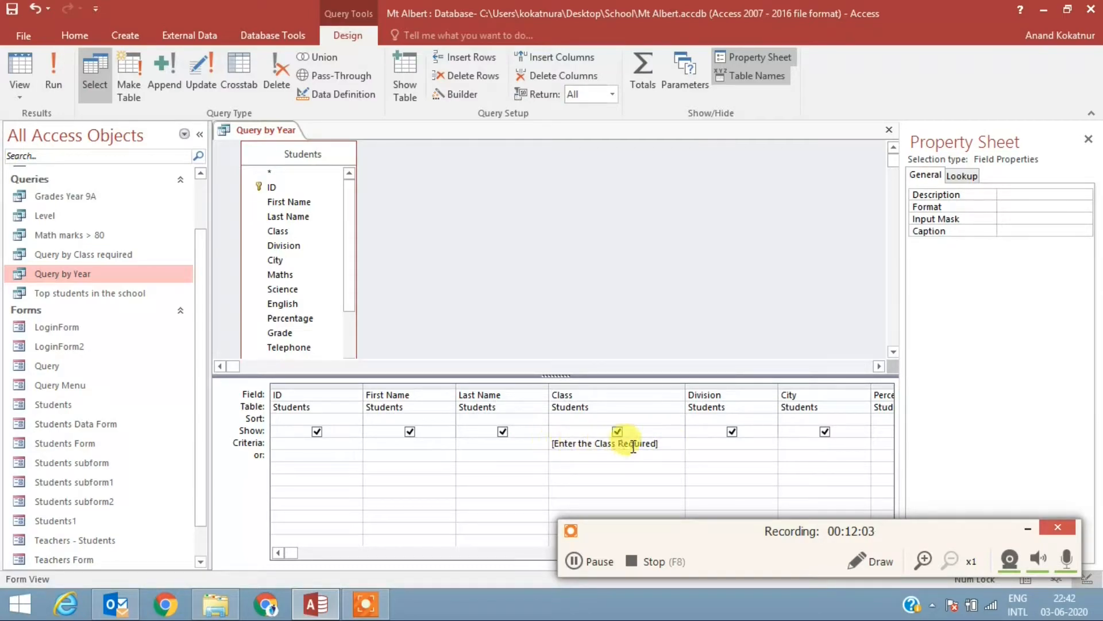
left_click(1088, 140)
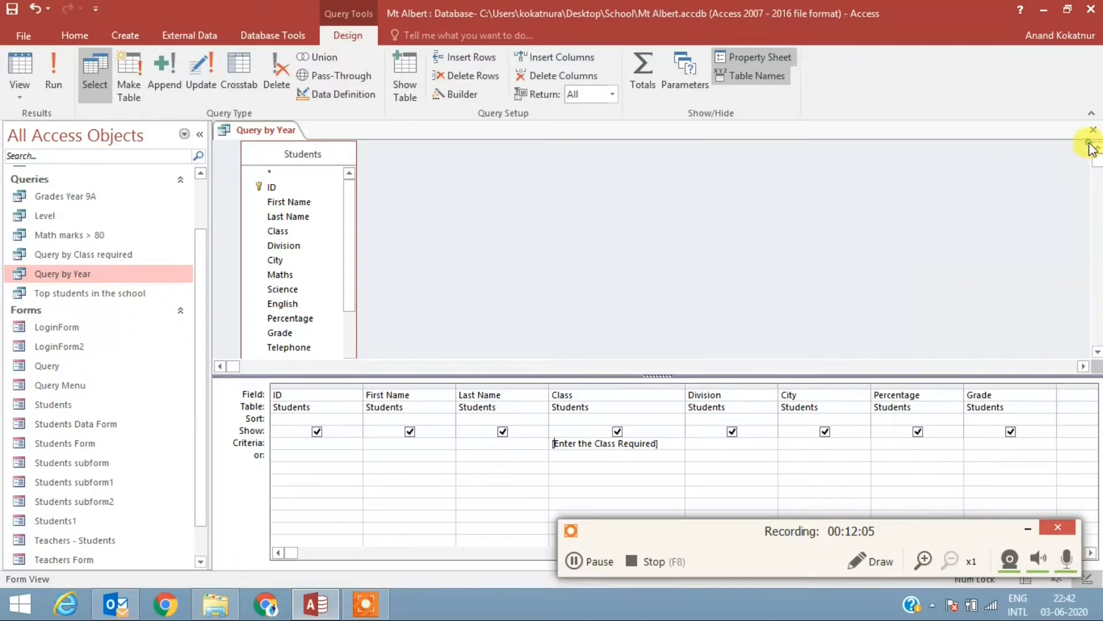
Step: Save and close the Query by Year design, and test the query with Year 7 as the required class
left_click(1091, 130)
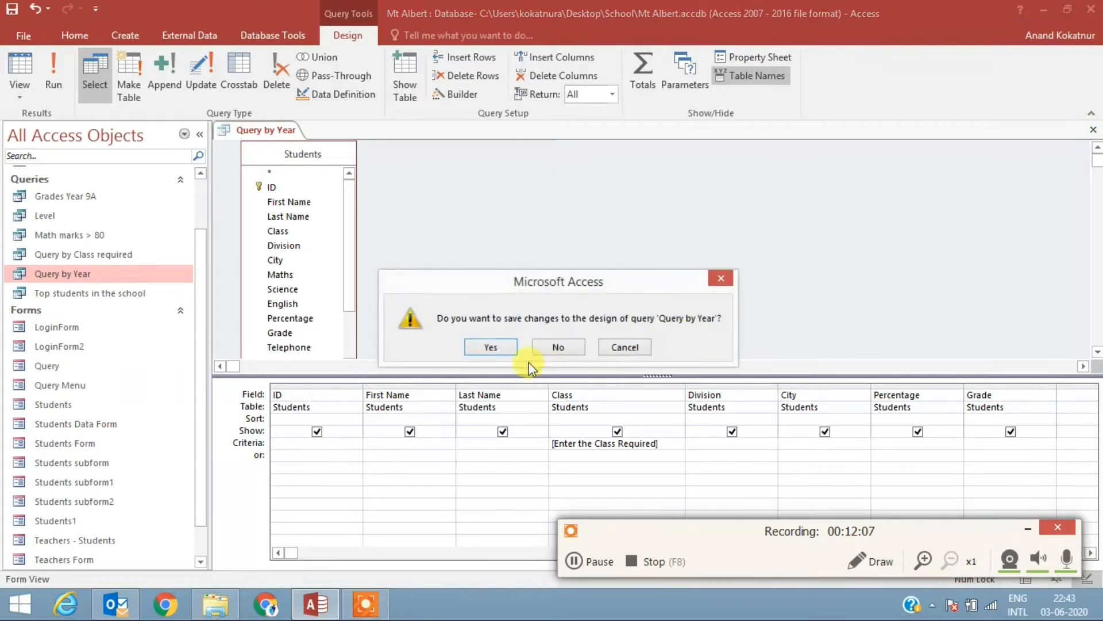
left_click(486, 346)
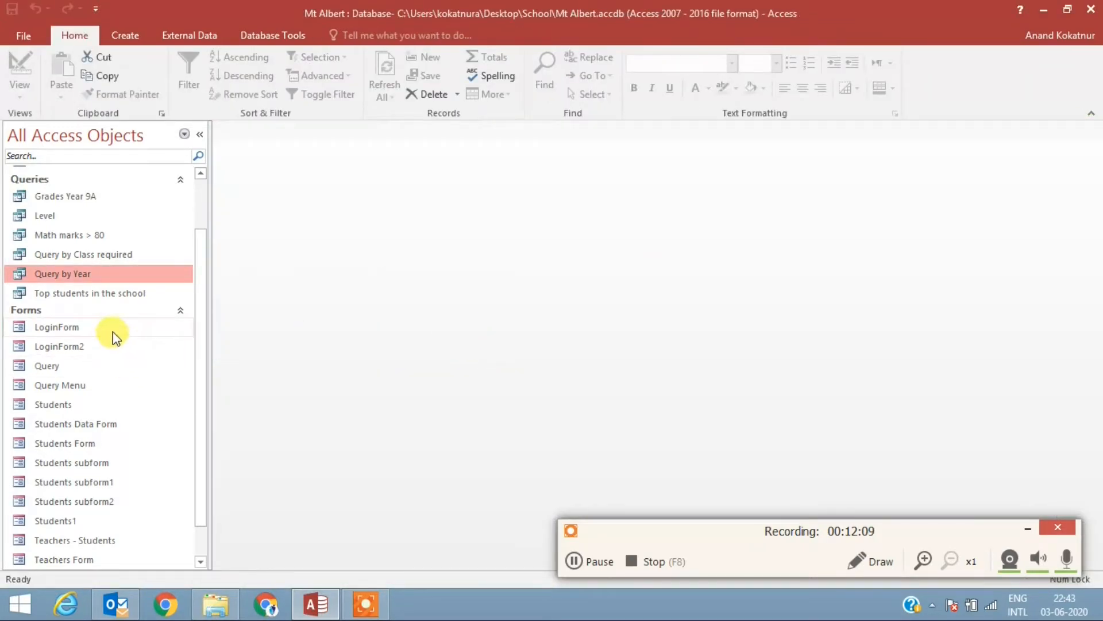
double_click(82, 274)
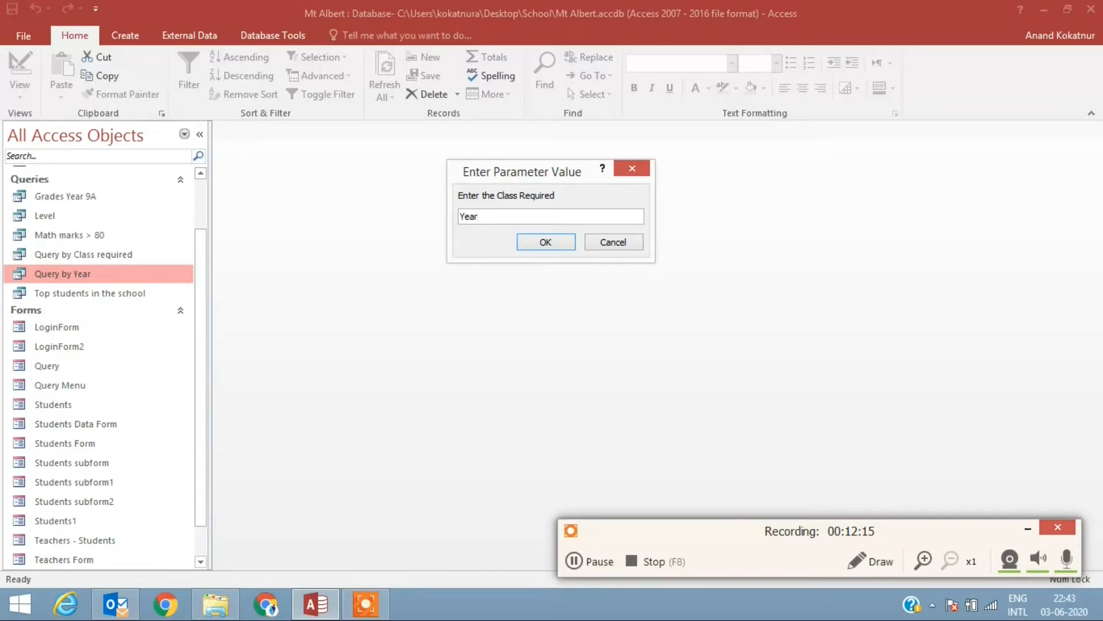
key("Return")
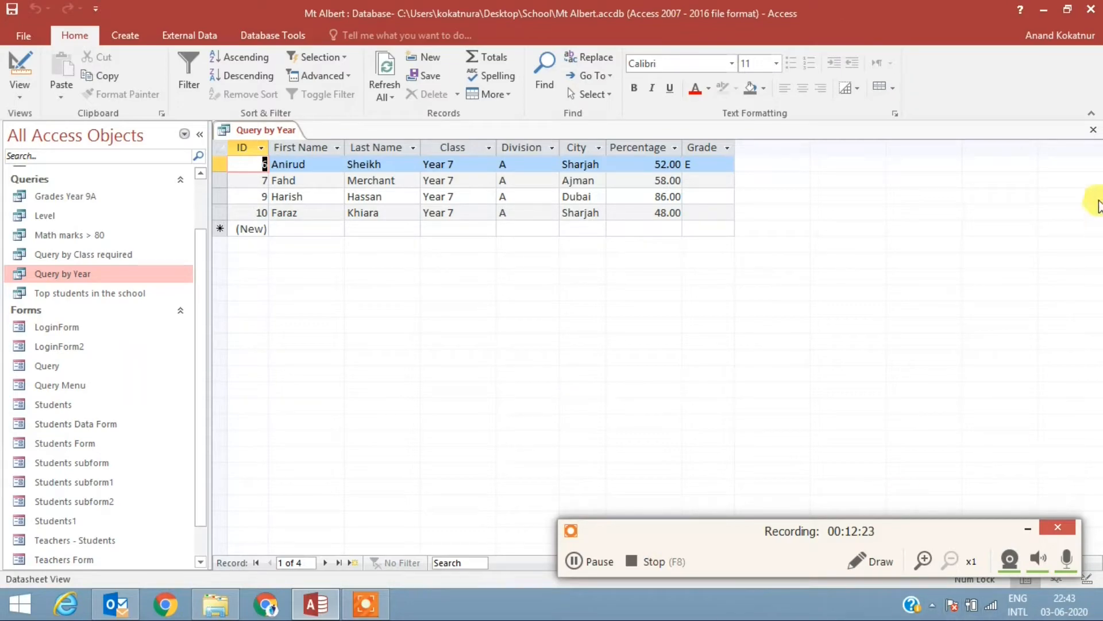
left_click(1095, 130)
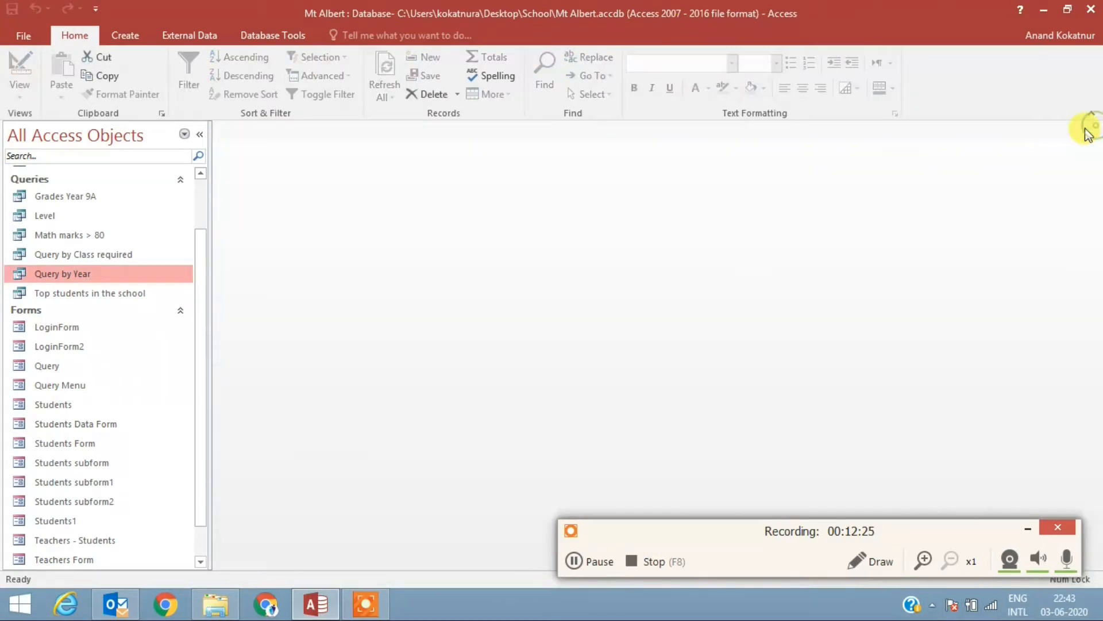
Step: Add the parameter prompt [Enter the division] as the Division criterion of Query by Year and save the query
double_click(78, 278)
left_click(612, 241)
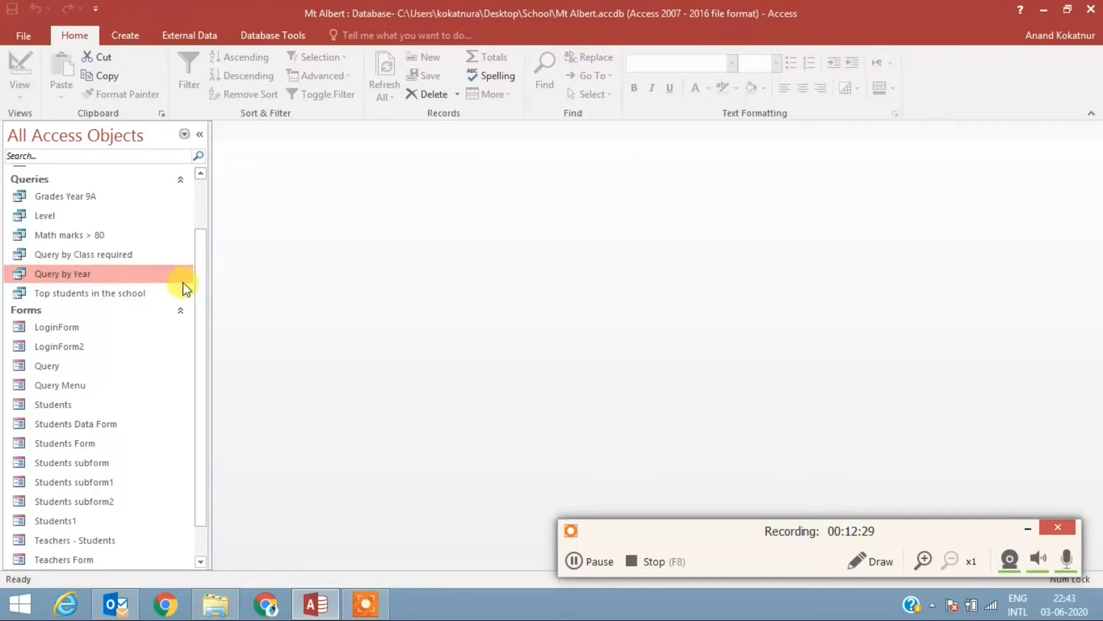
right_click(154, 276)
left_click(219, 299)
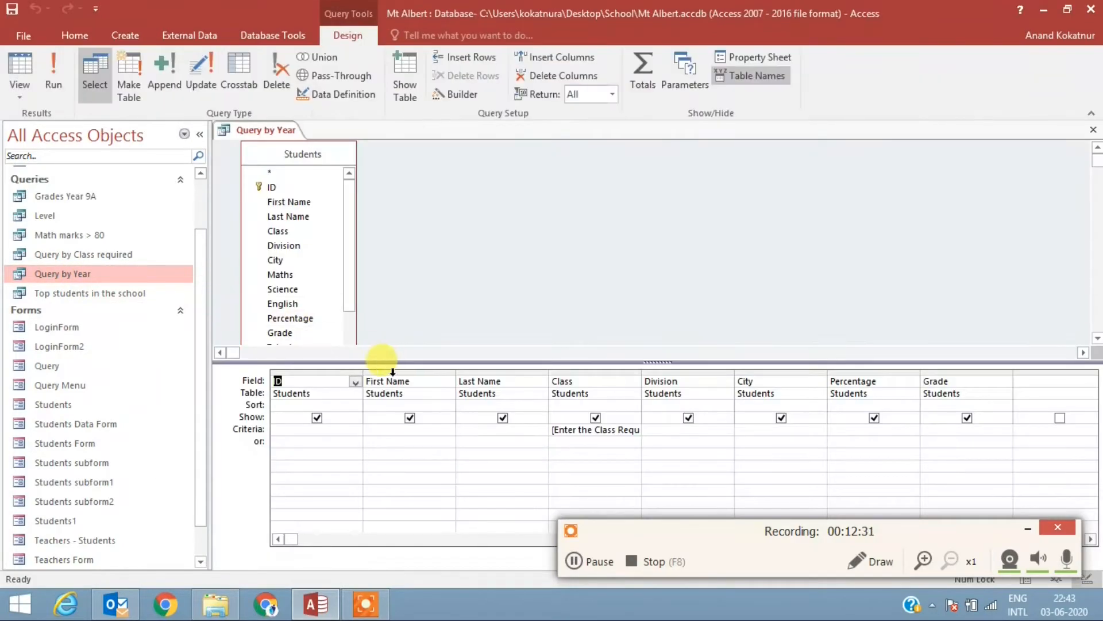
left_click(654, 430)
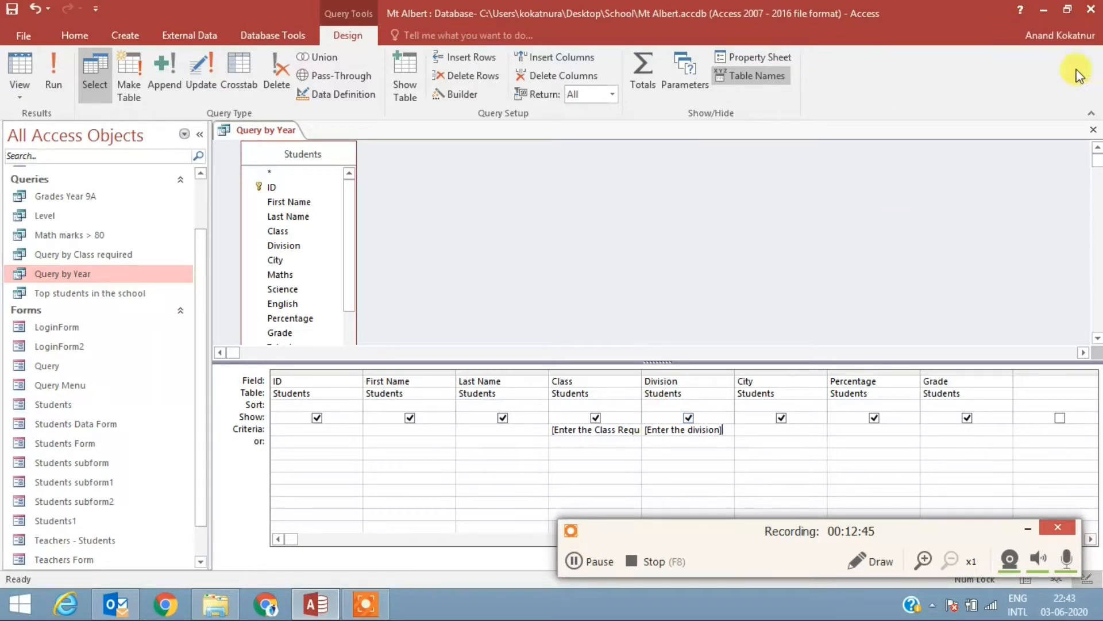
left_click(1093, 130)
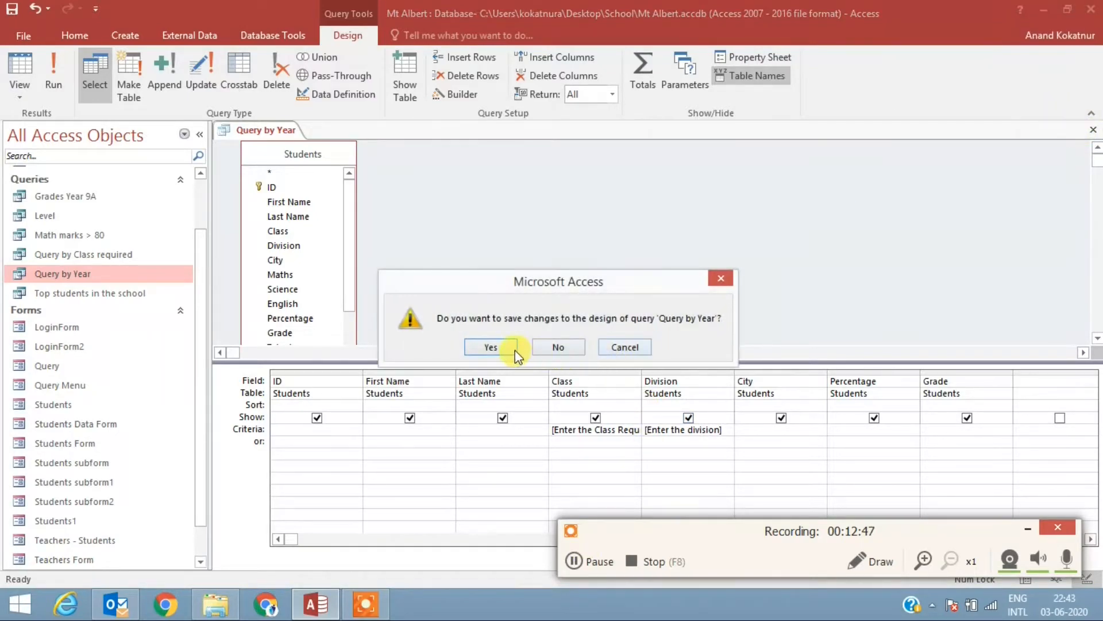
left_click(491, 346)
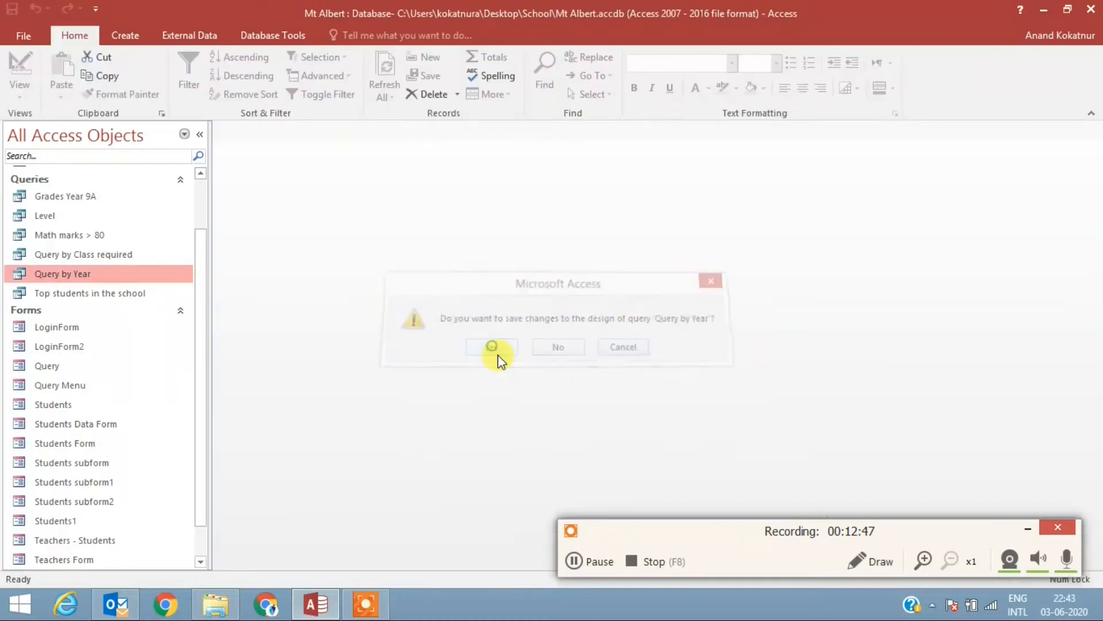
Step: Run the Query by Year query for class Year 7 and division A
double_click(76, 275)
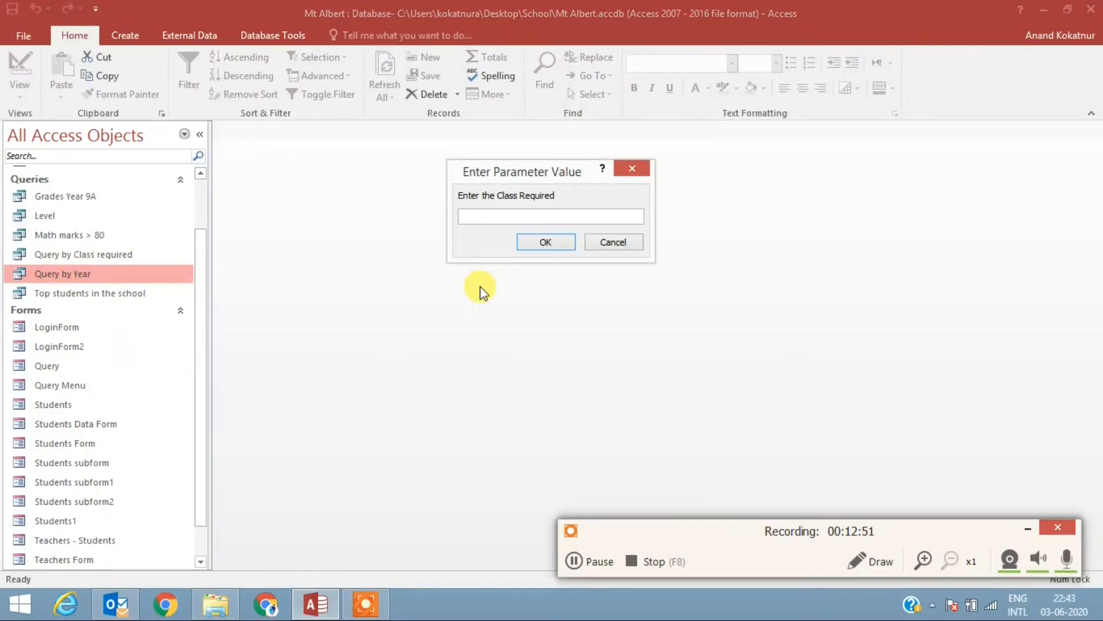
type("Year 7")
left_click(536, 239)
type("A")
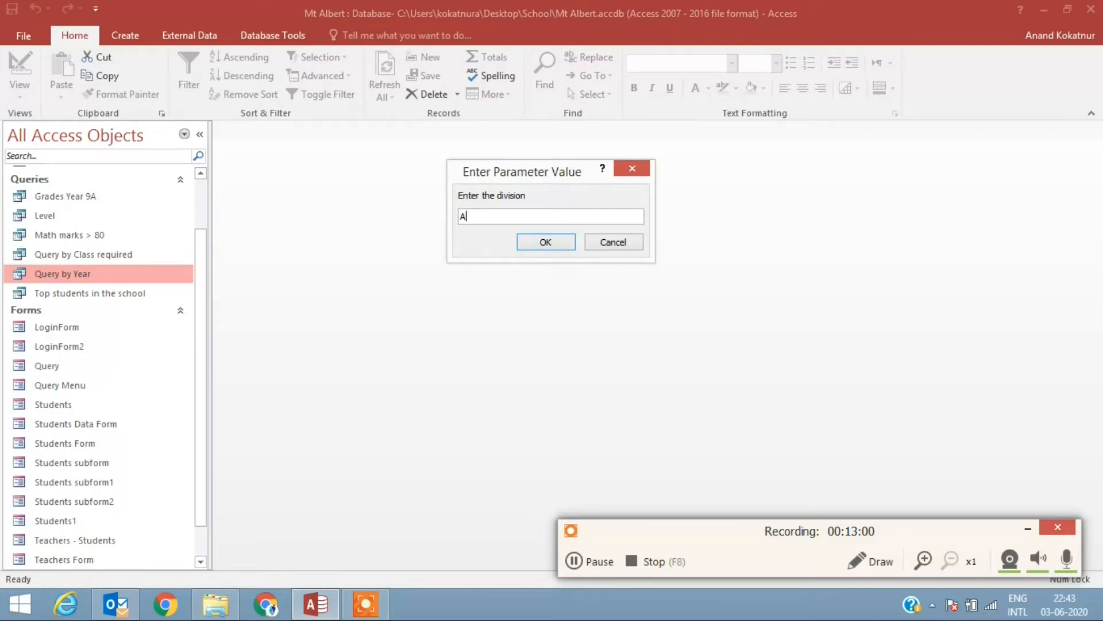
left_click(552, 247)
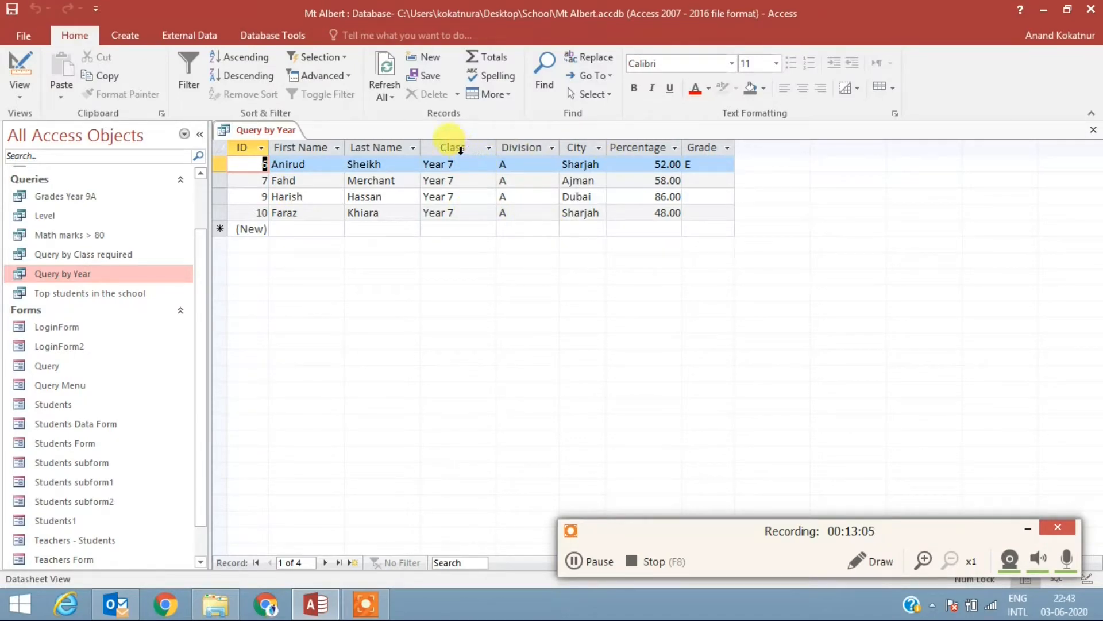
Step: Run the Top students in the school query from its design to view the matching students
left_click(577, 559)
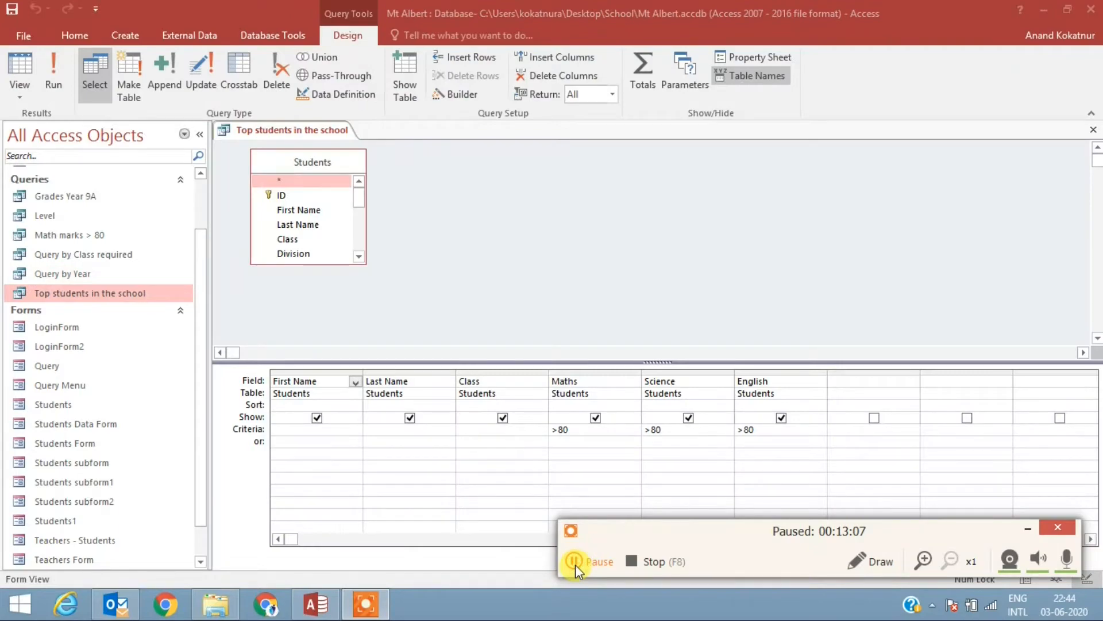
left_click(575, 564)
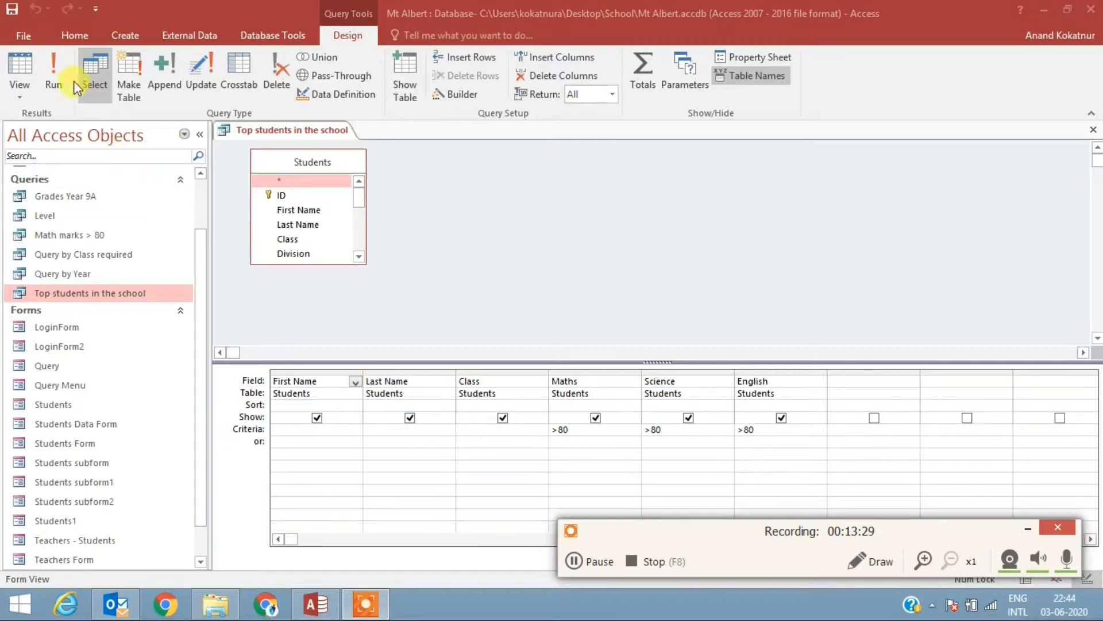
left_click(55, 67)
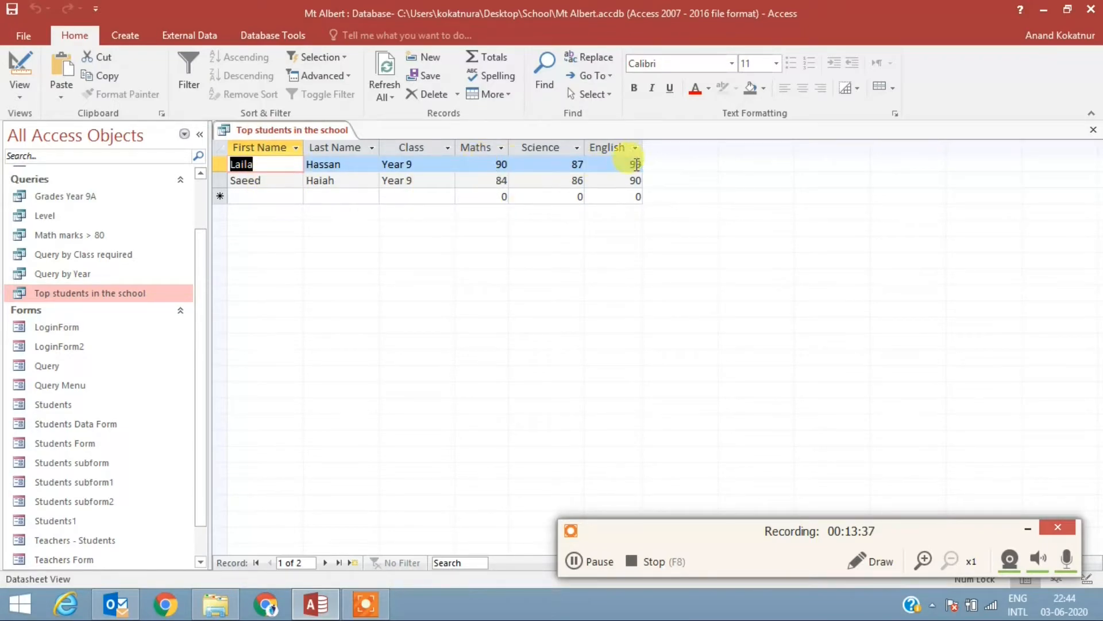
left_click(578, 560)
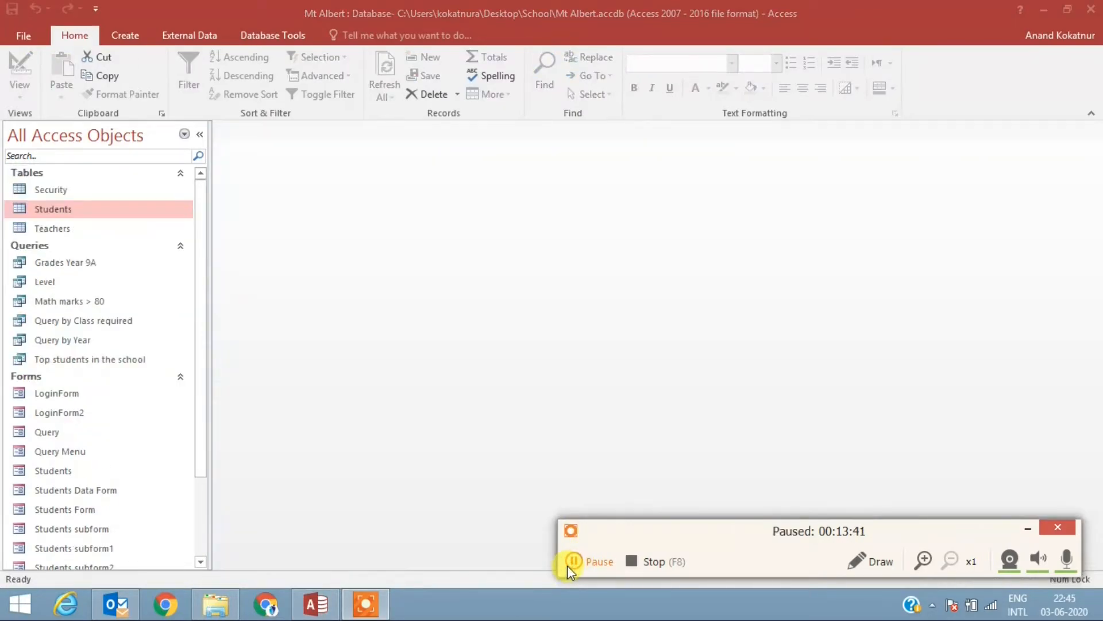
left_click(569, 563)
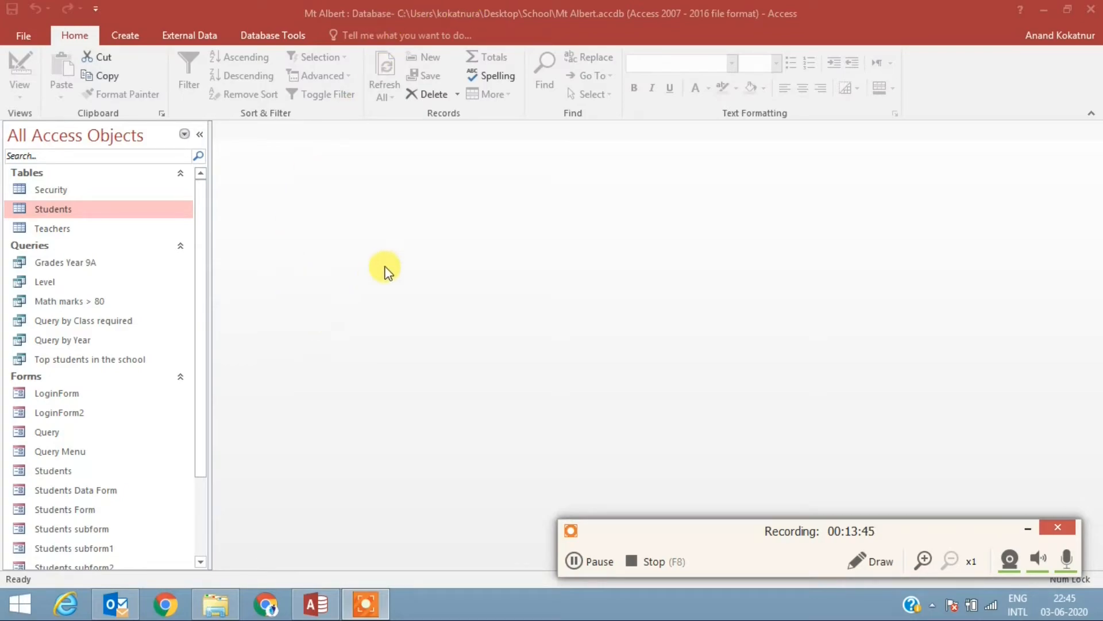
Step: Create a new query in Design View based on the Students table and enlarge the table's field list
left_click(125, 37)
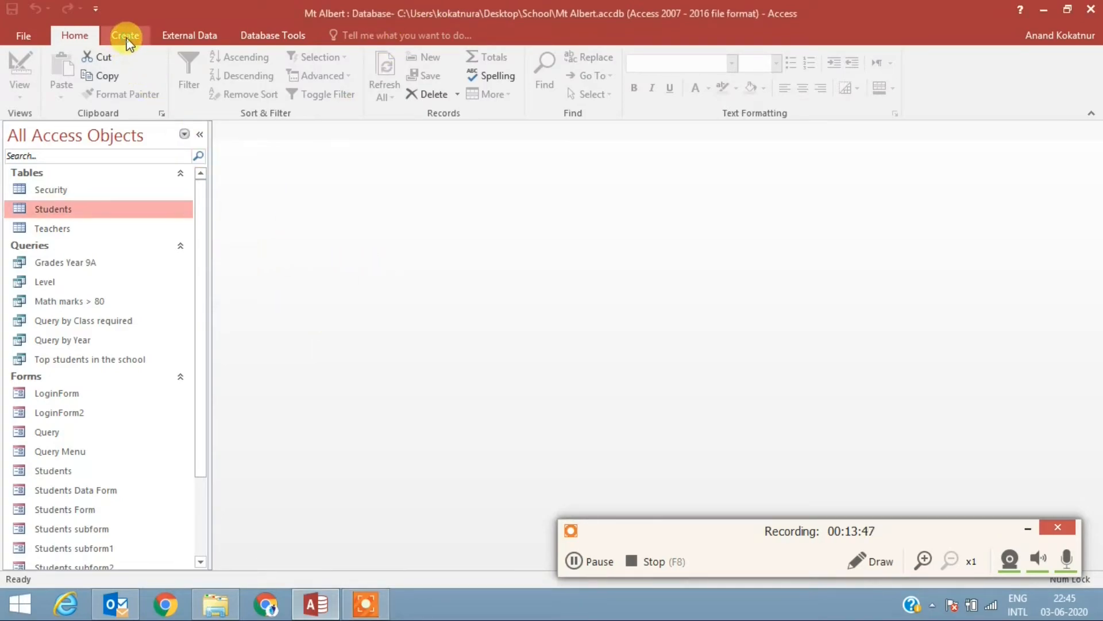
left_click(127, 39)
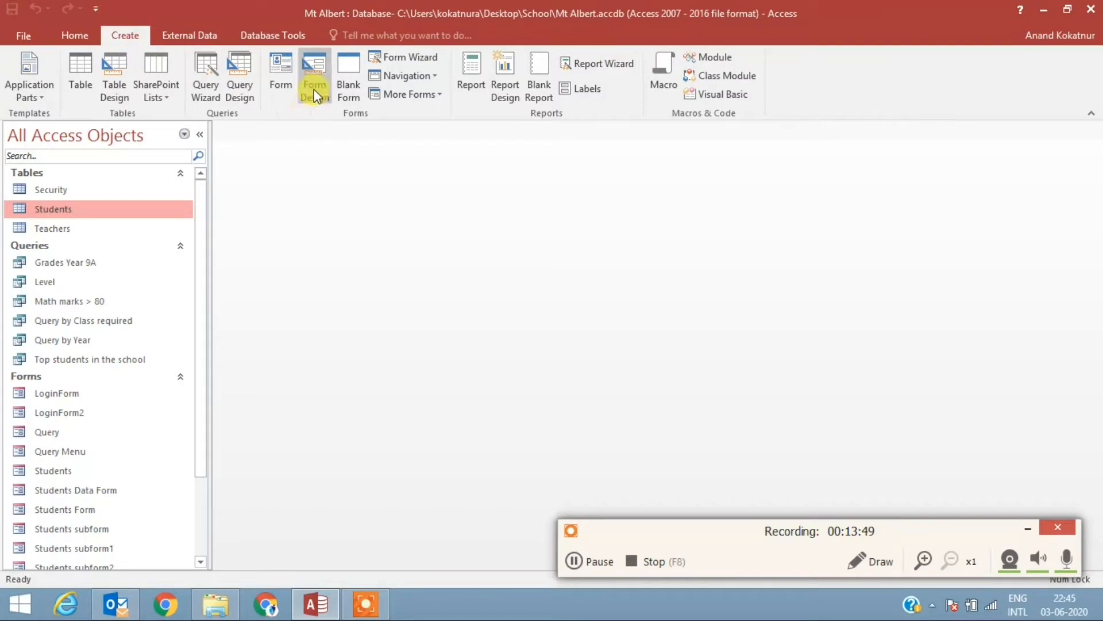
left_click(236, 81)
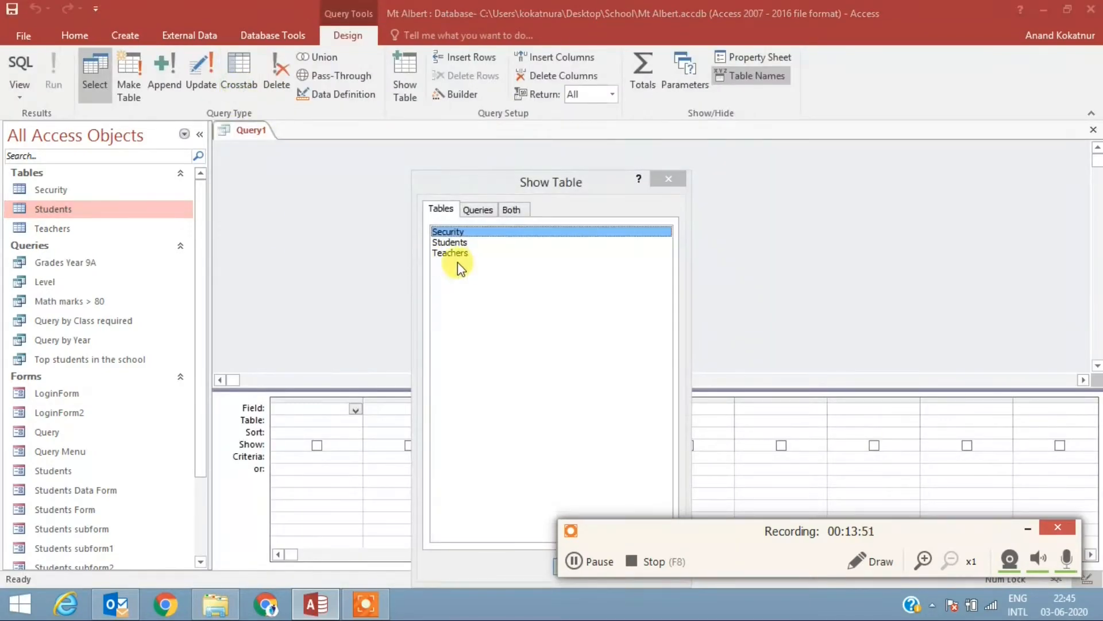
left_click(463, 244)
left_click_drag(630, 529, 672, 589)
left_click(569, 563)
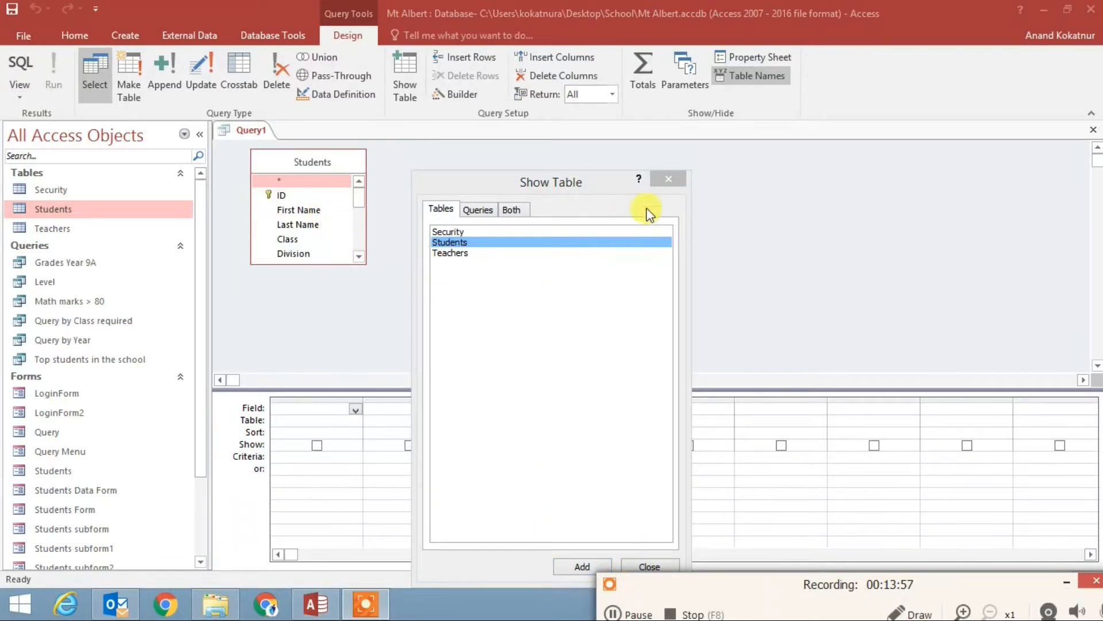
left_click(666, 180)
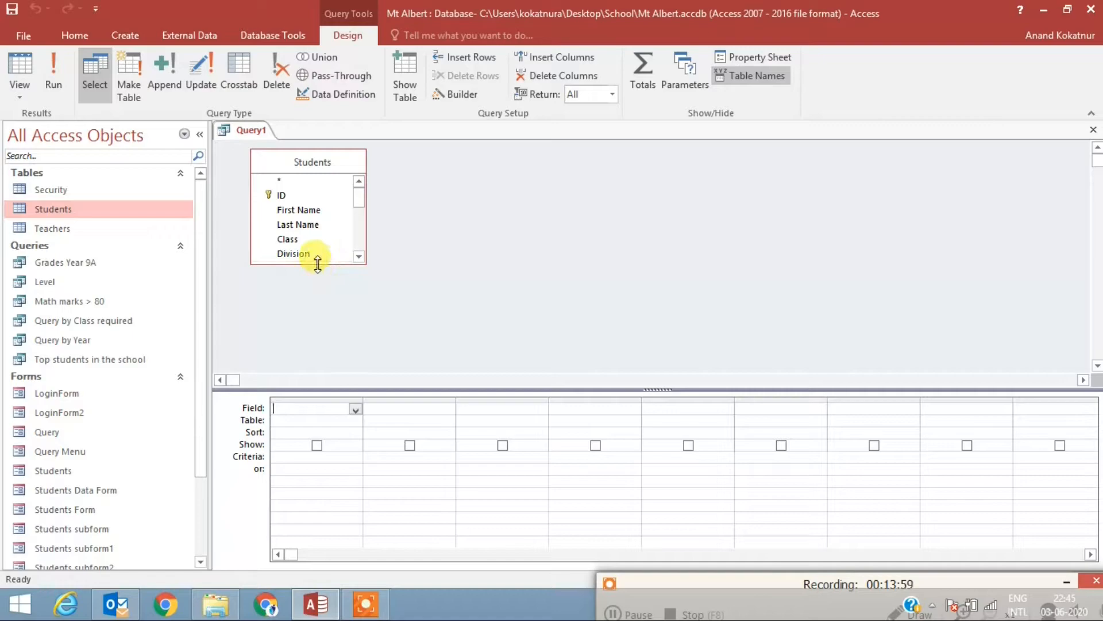
left_click_drag(318, 264, 316, 366)
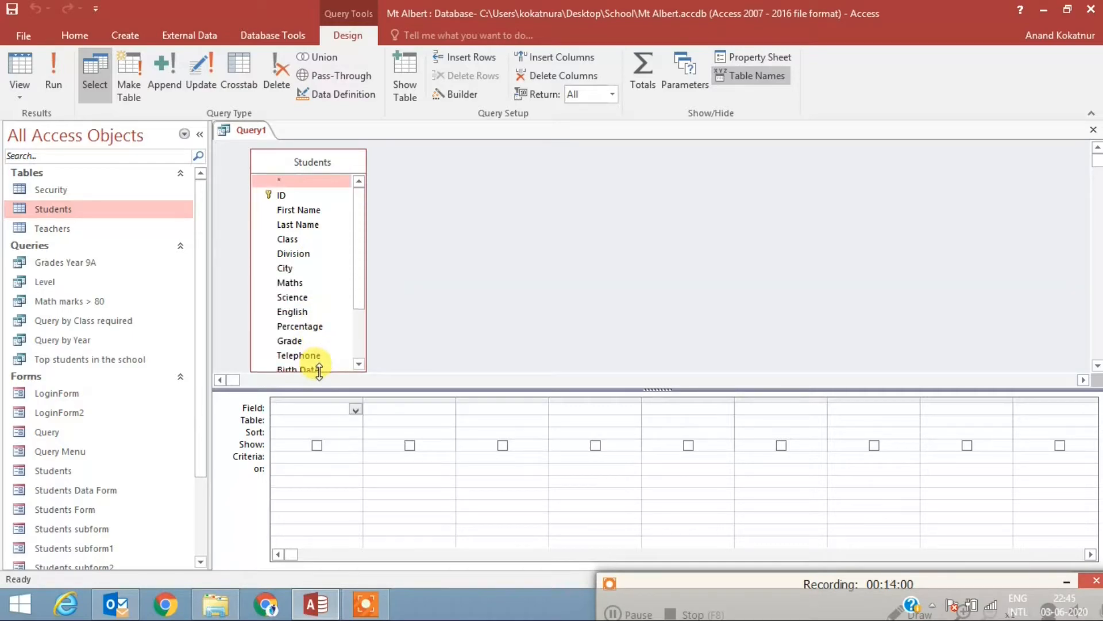
Step: Add the ID, First Name, Last Name, Class, Division, Fees paid and Telephone fields to the query grid
double_click(294, 194)
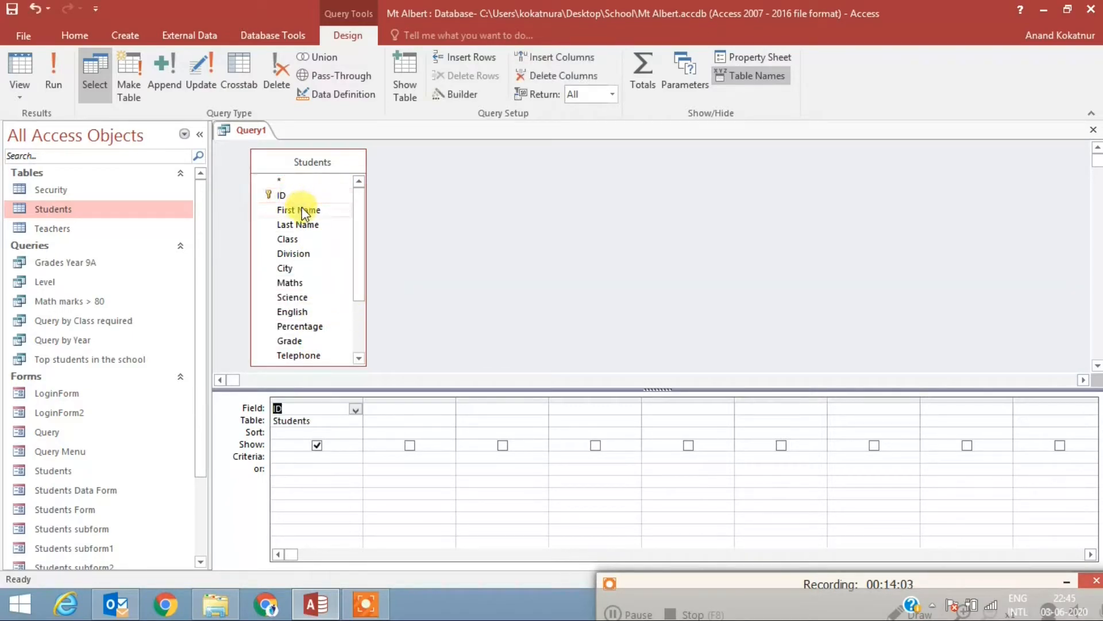
double_click(301, 210)
double_click(299, 224)
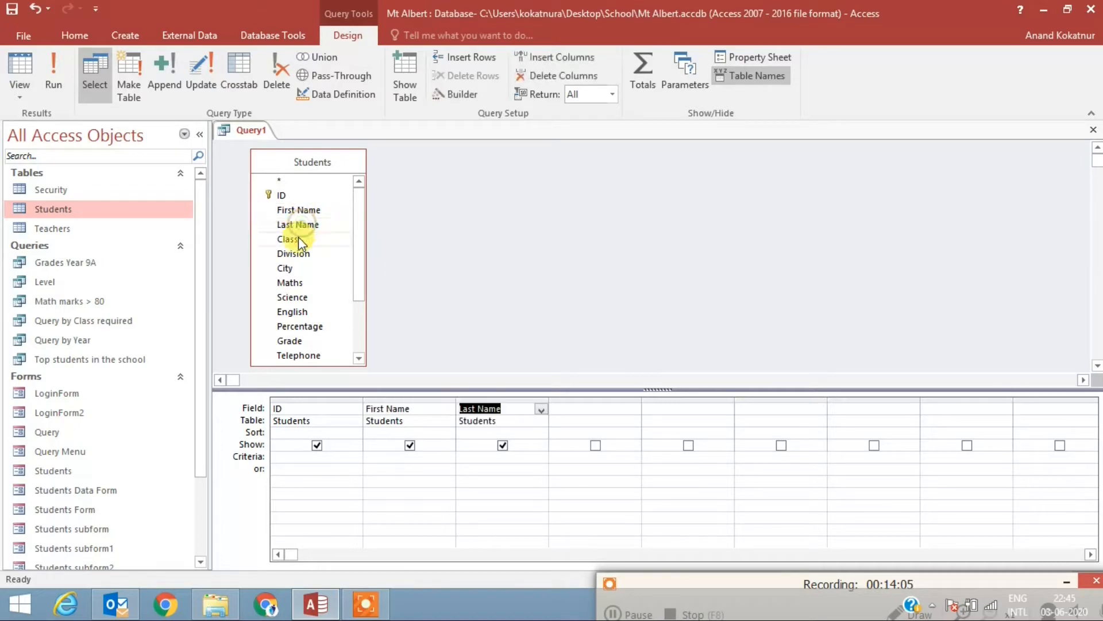
double_click(299, 238)
double_click(293, 253)
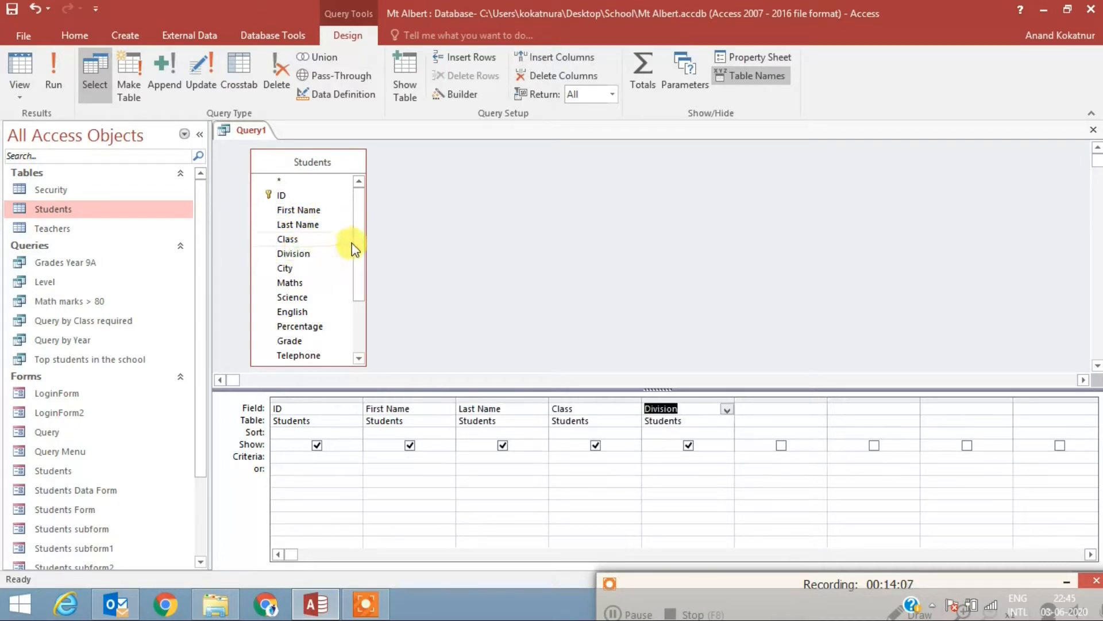
left_click_drag(351, 246, 356, 288)
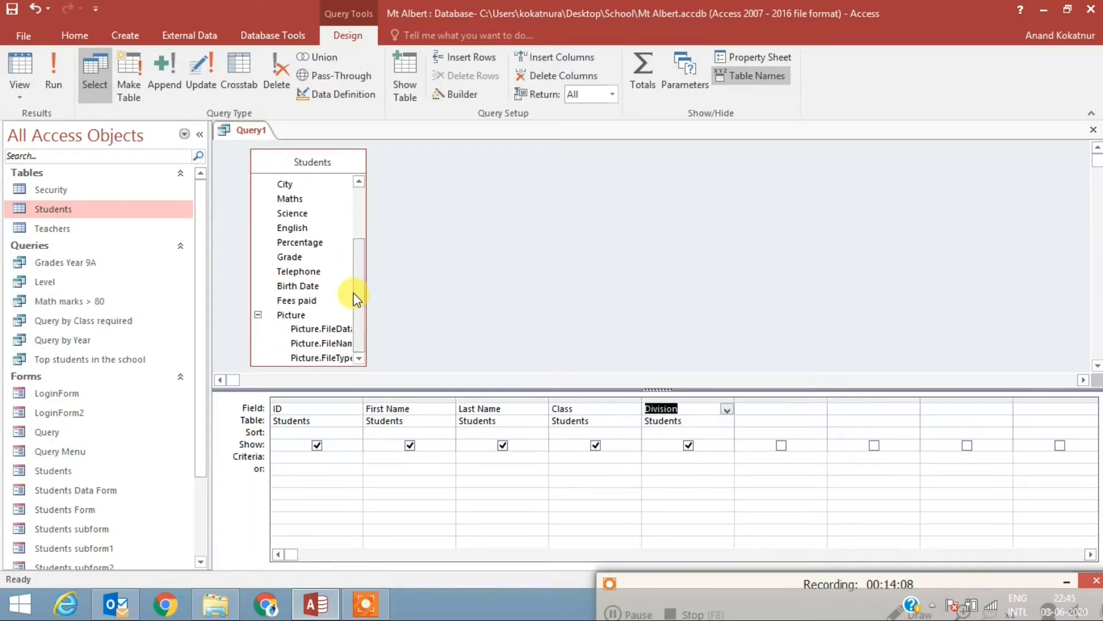
double_click(296, 301)
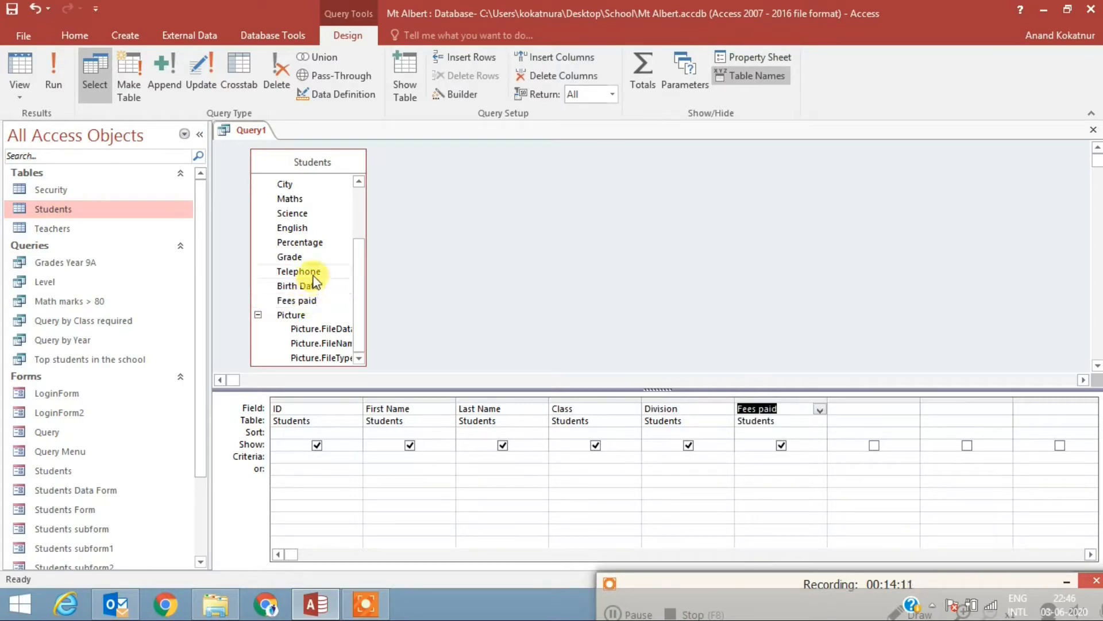
double_click(310, 273)
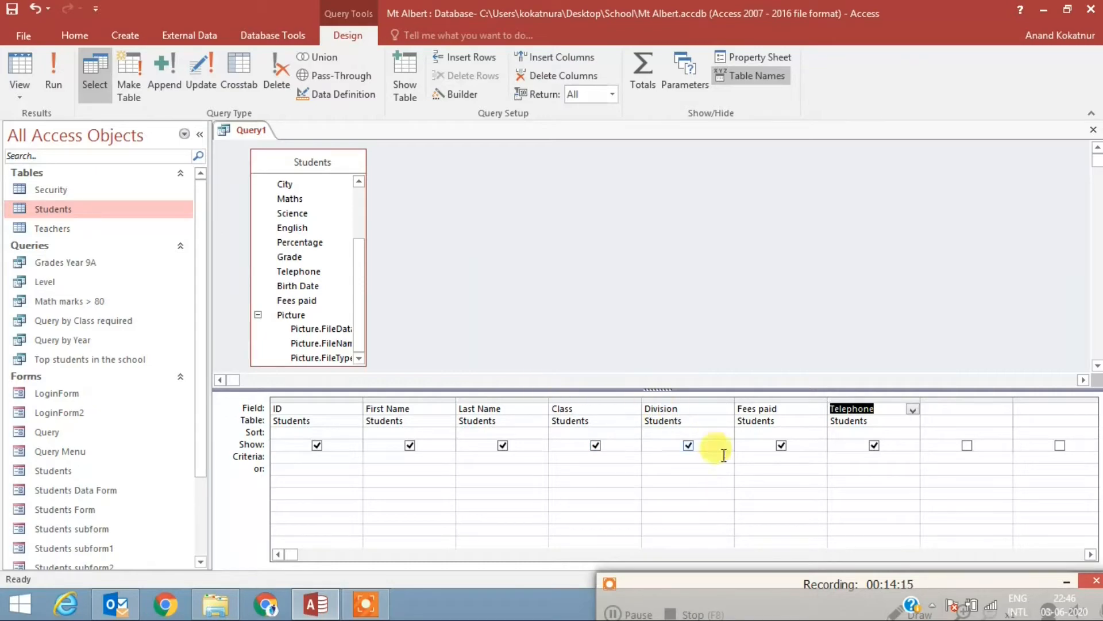
Step: Set the Fees paid criterion to No and run the query
left_click(752, 457)
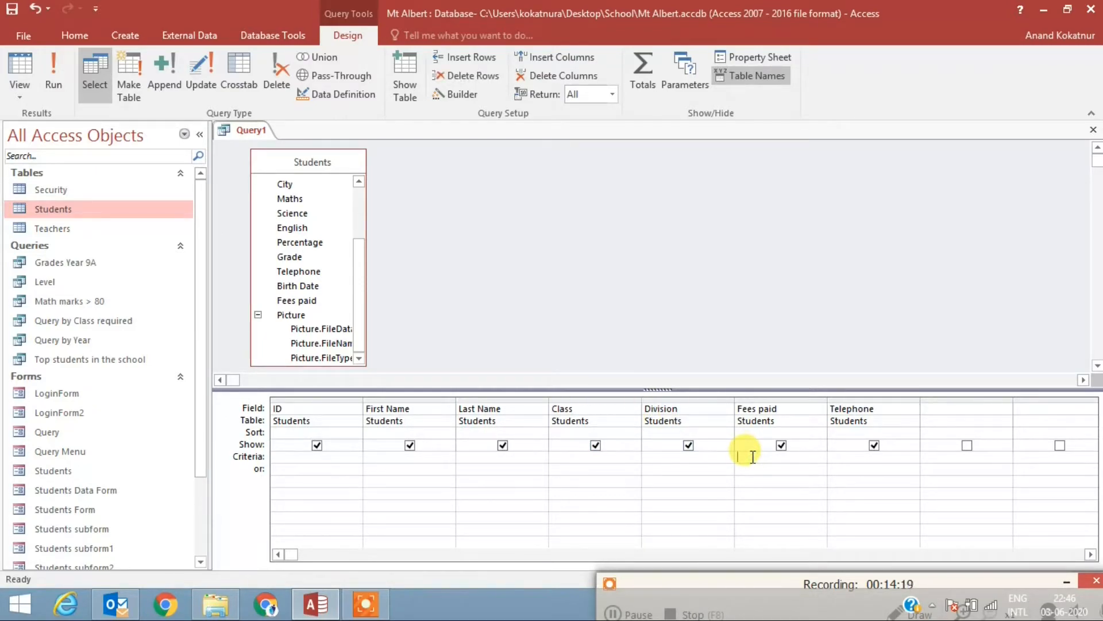
type("No")
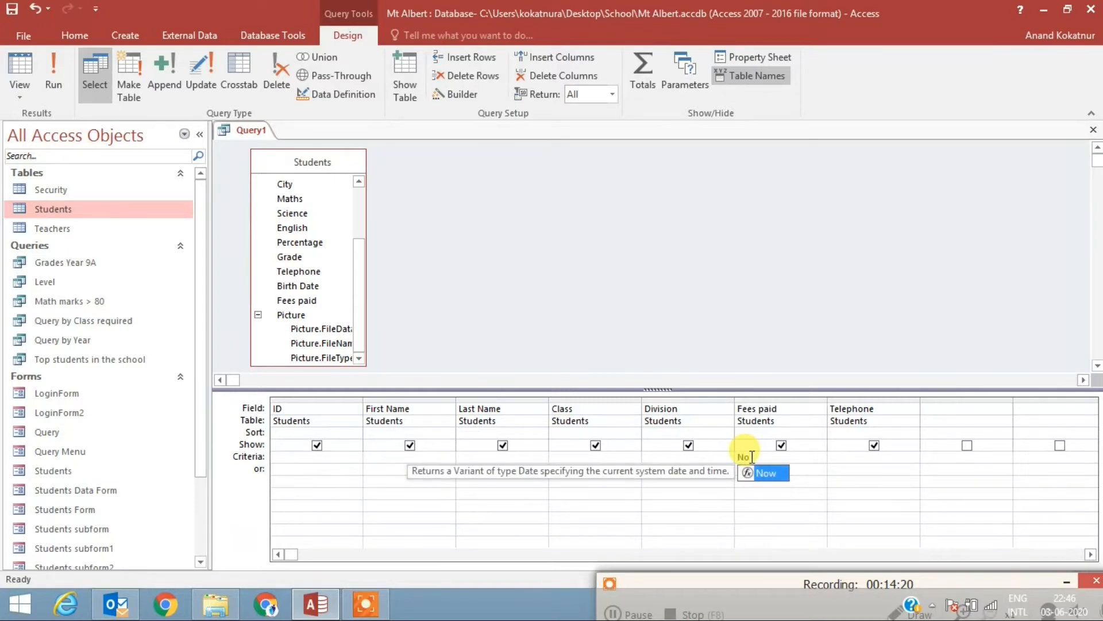
left_click(639, 234)
left_click(57, 77)
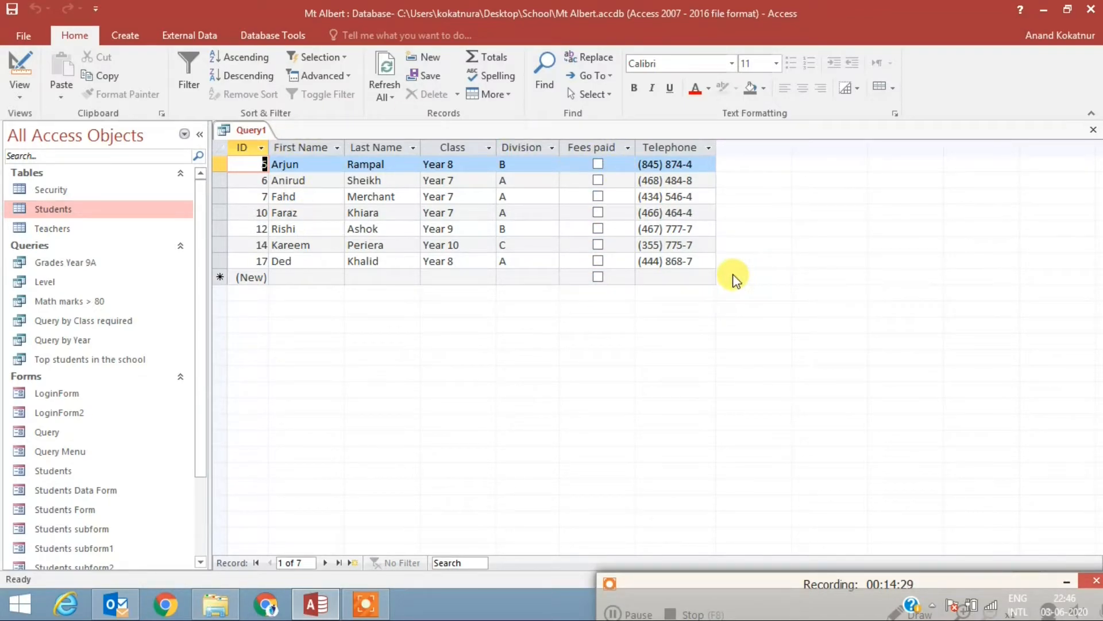
left_click_drag(751, 584, 728, 483)
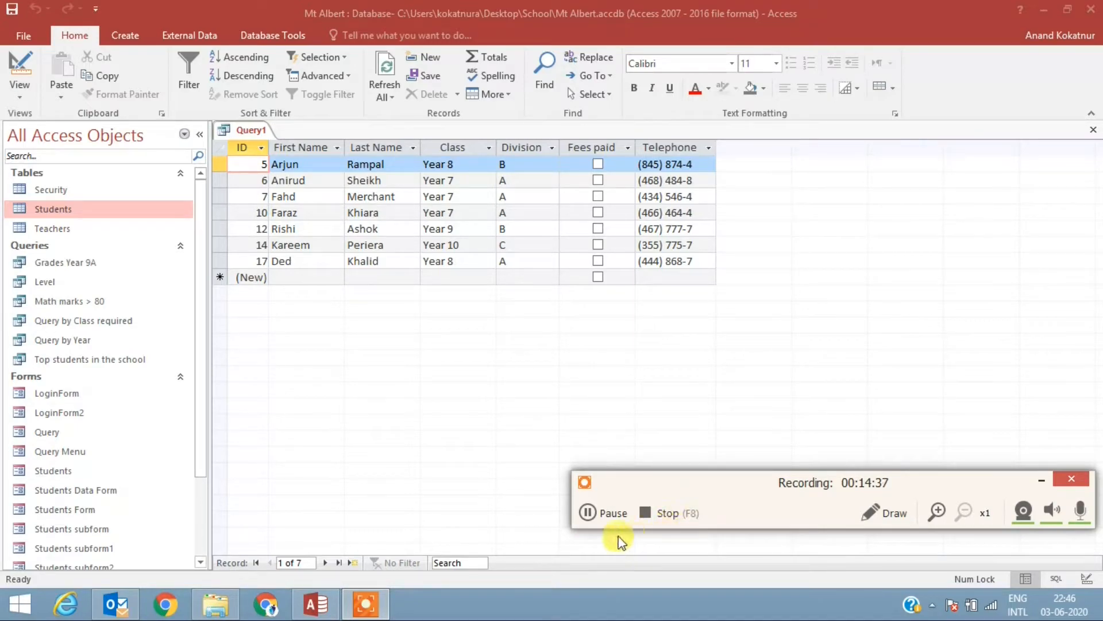
left_click(587, 512)
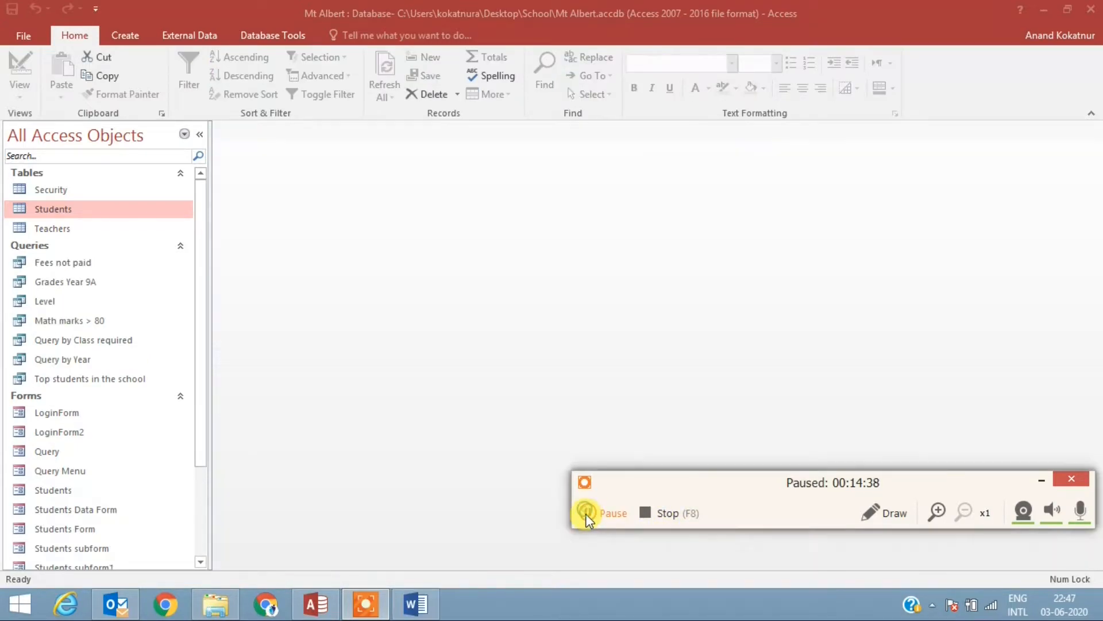
left_click(587, 513)
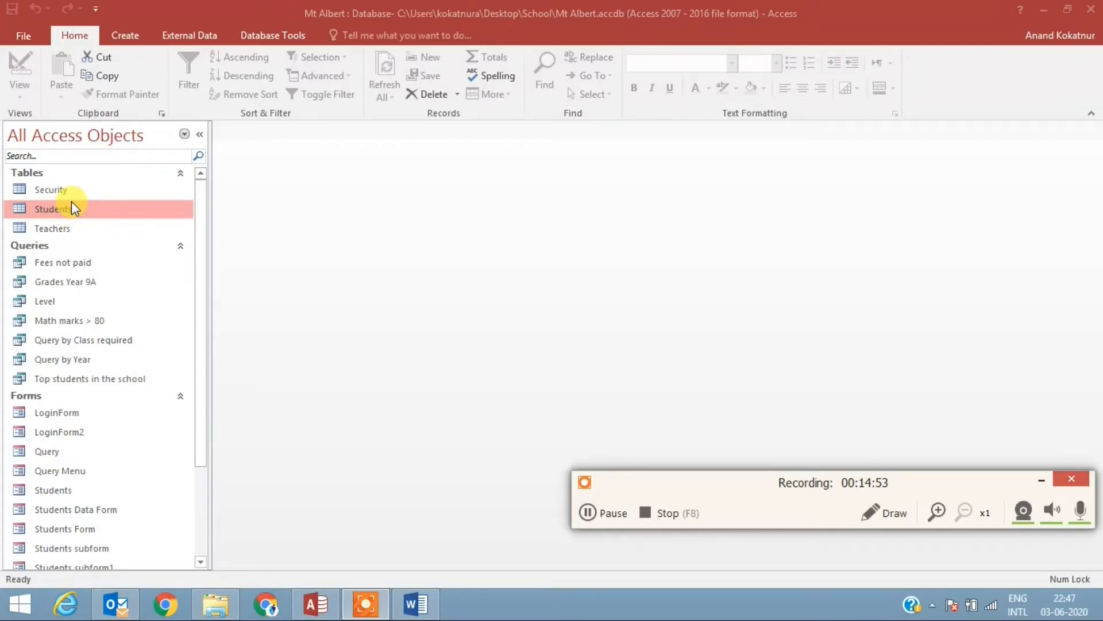
Step: Create a new query in Design View based on the Students table and lengthen the table's field list
left_click(130, 37)
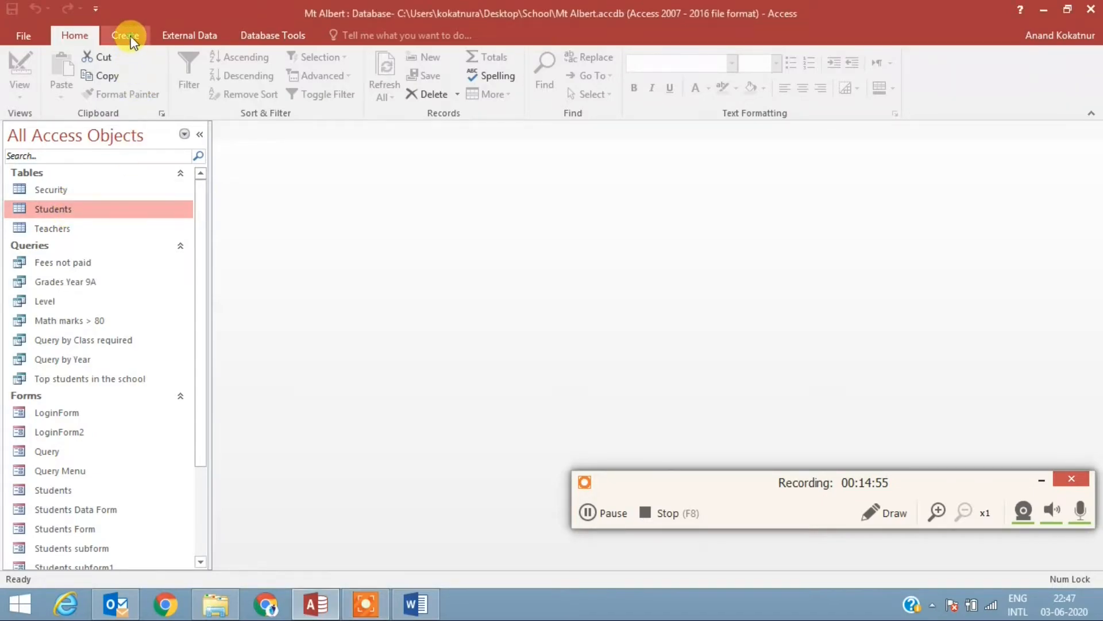
left_click(130, 37)
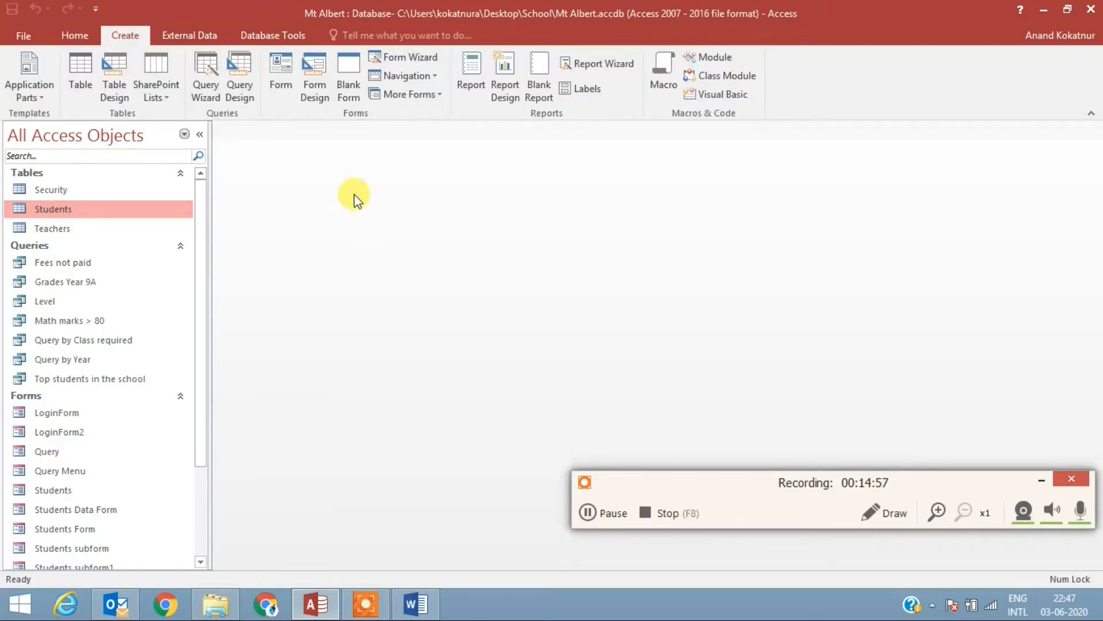
left_click(239, 78)
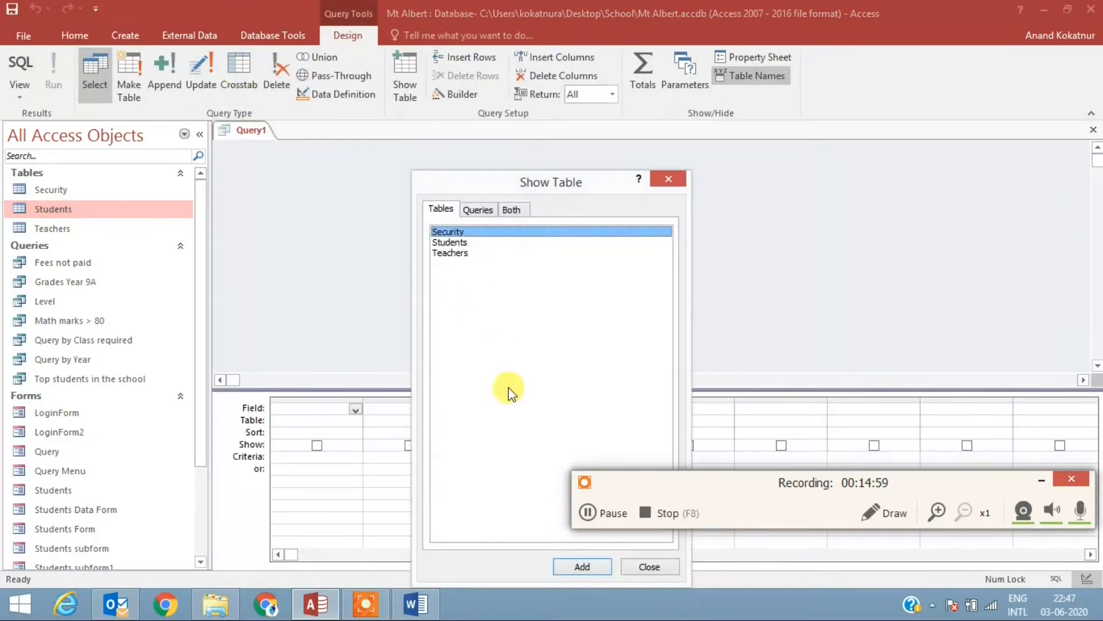
left_click(450, 242)
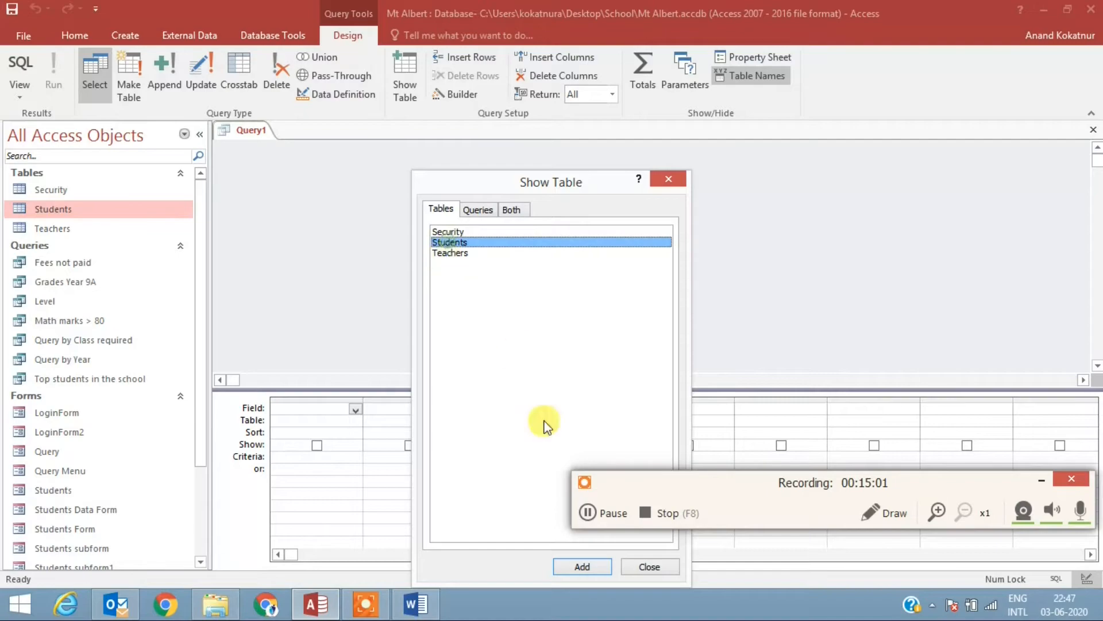
left_click(581, 561)
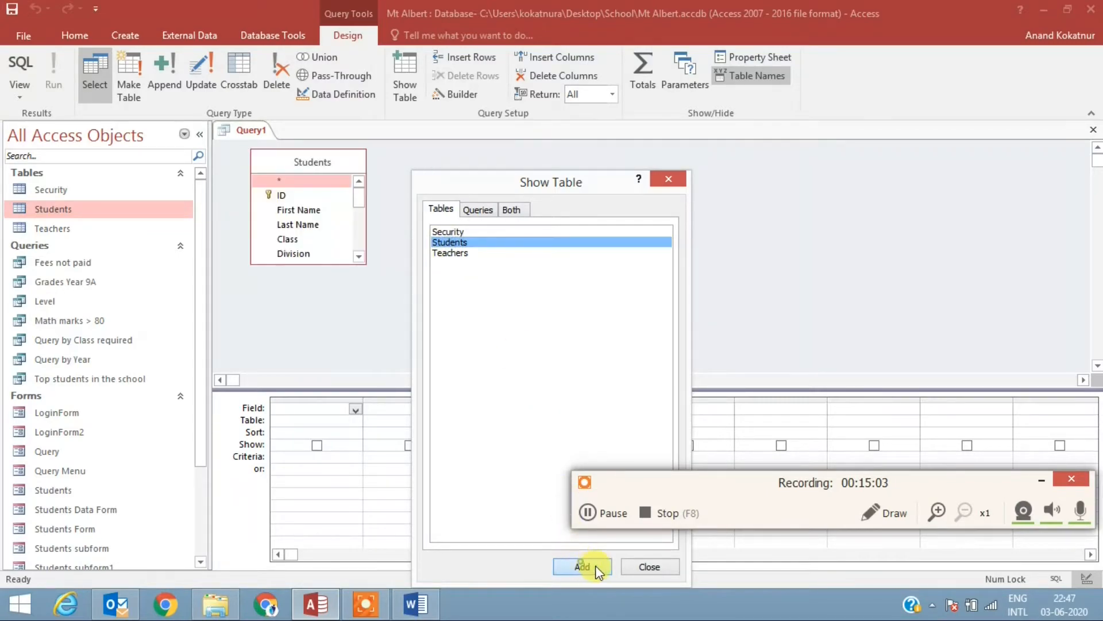
left_click(647, 567)
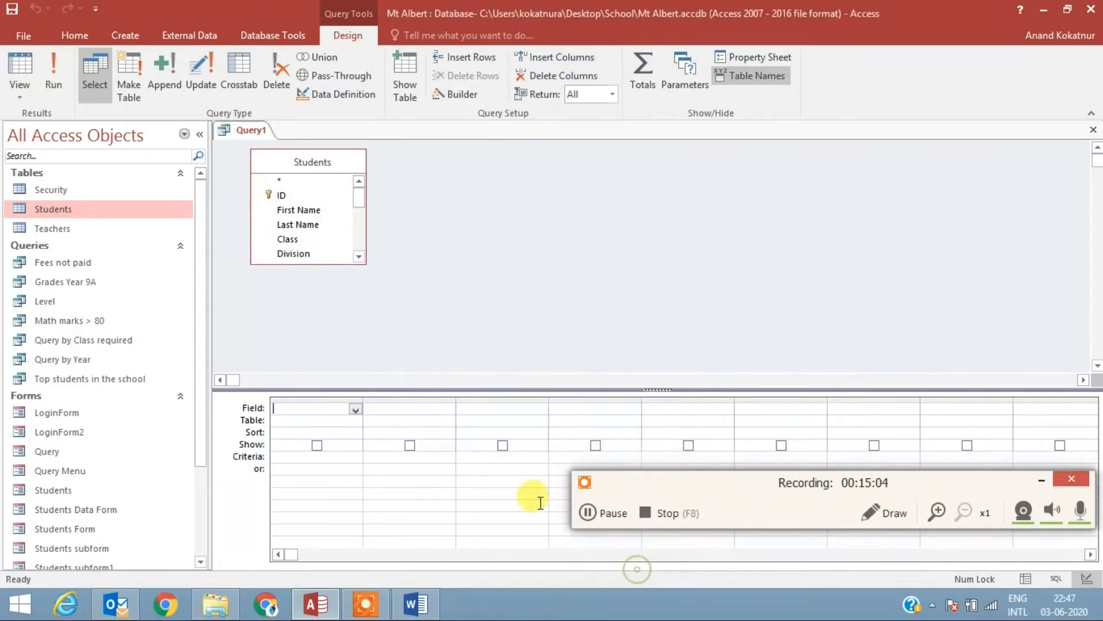
left_click(313, 264)
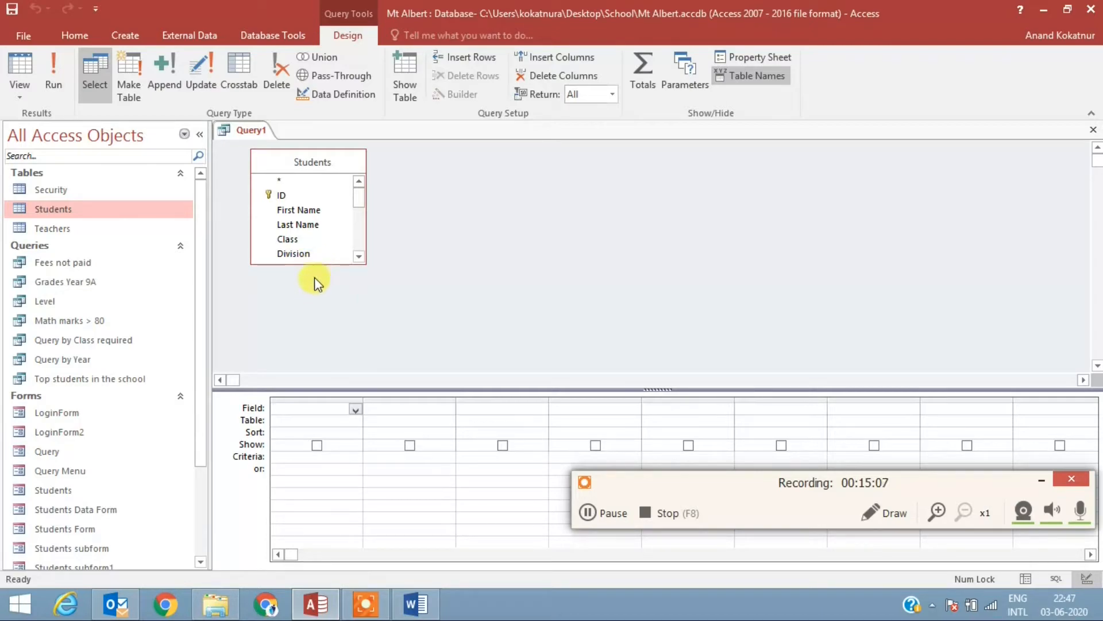
left_click_drag(316, 264, 316, 362)
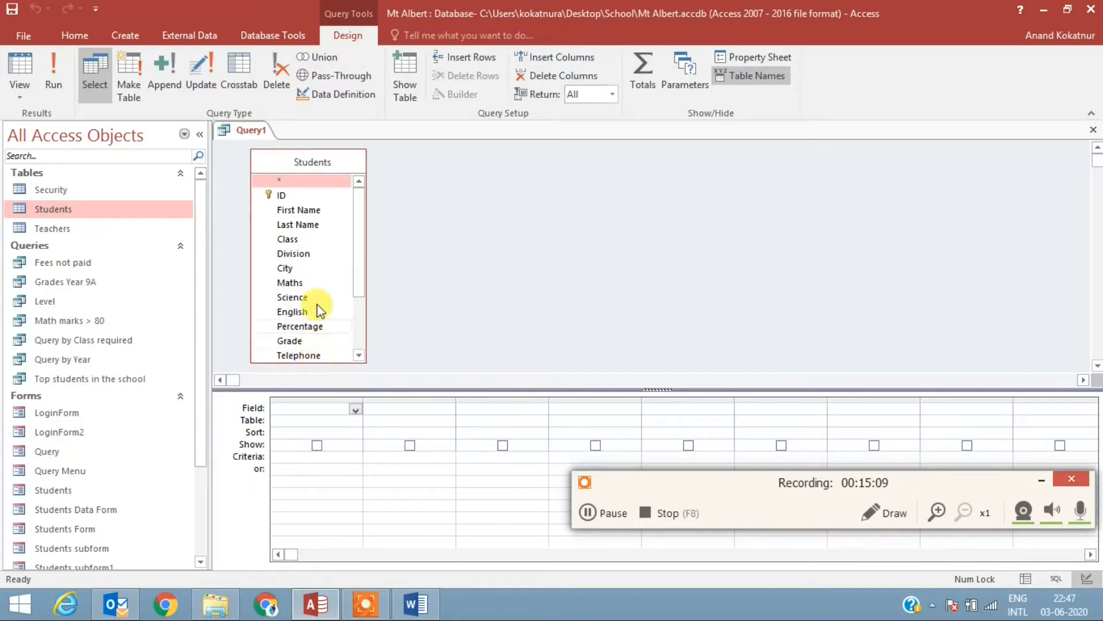
Step: Add the First Name, Last Name, Maths, Science and English fields to the query grid
double_click(302, 210)
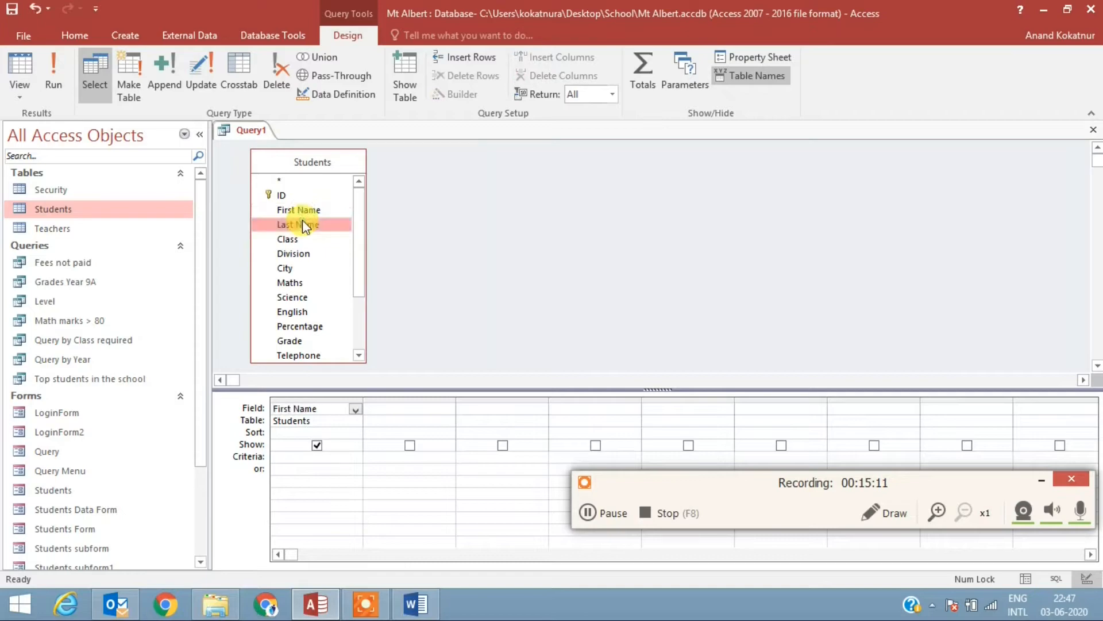
double_click(302, 224)
double_click(299, 282)
double_click(298, 297)
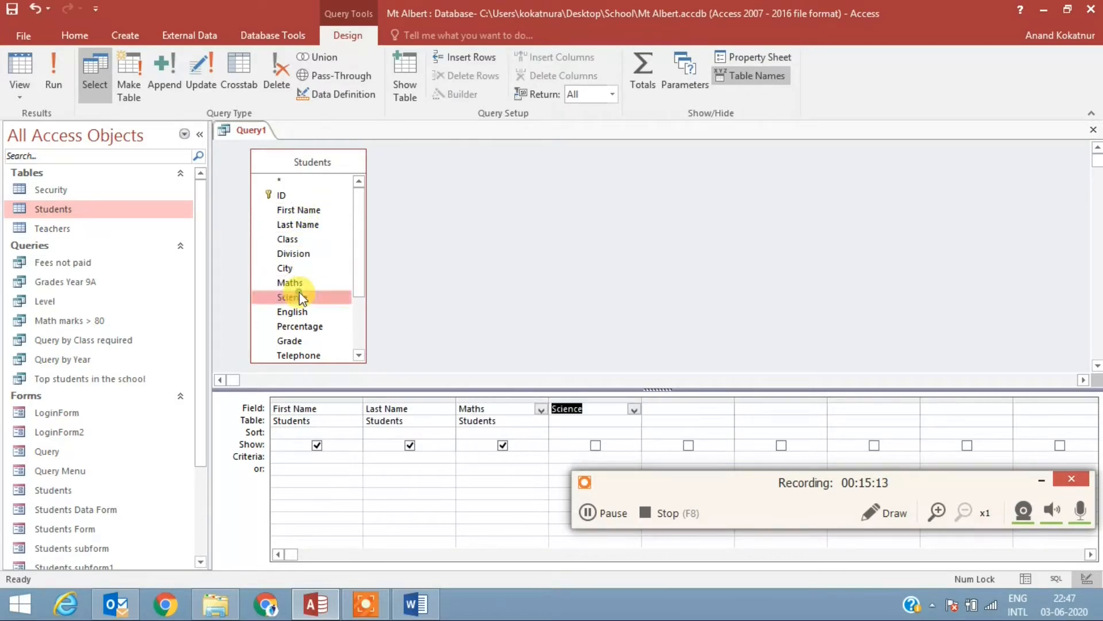
double_click(292, 311)
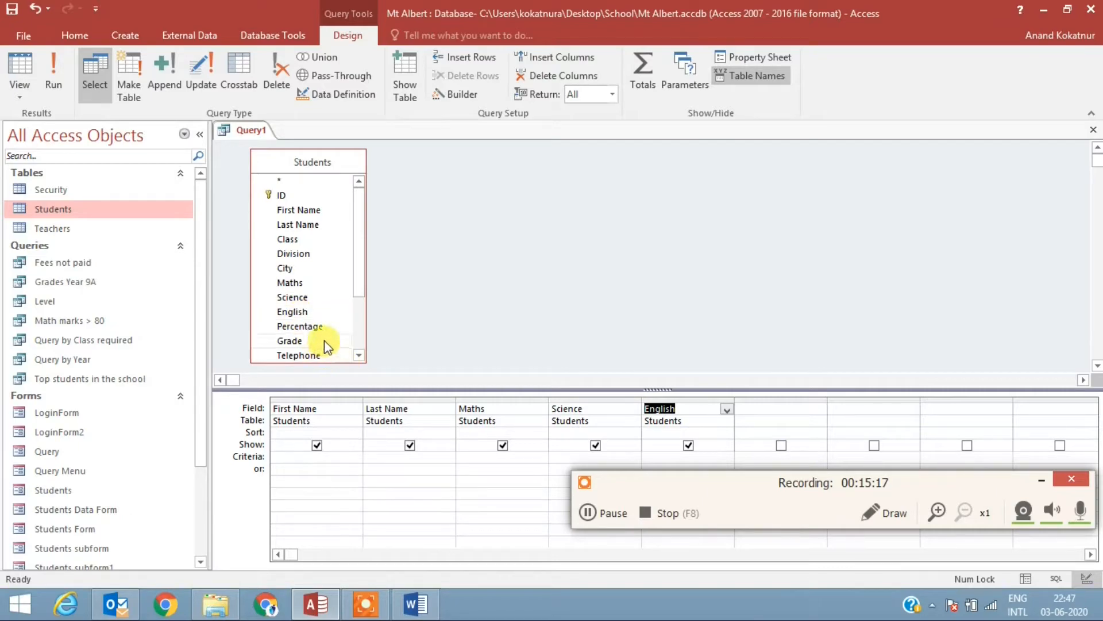
Step: Add a shown calculated field after English, defined as Per: [maths]+[science]+[english]/300*100
left_click_drag(362, 267, 360, 321)
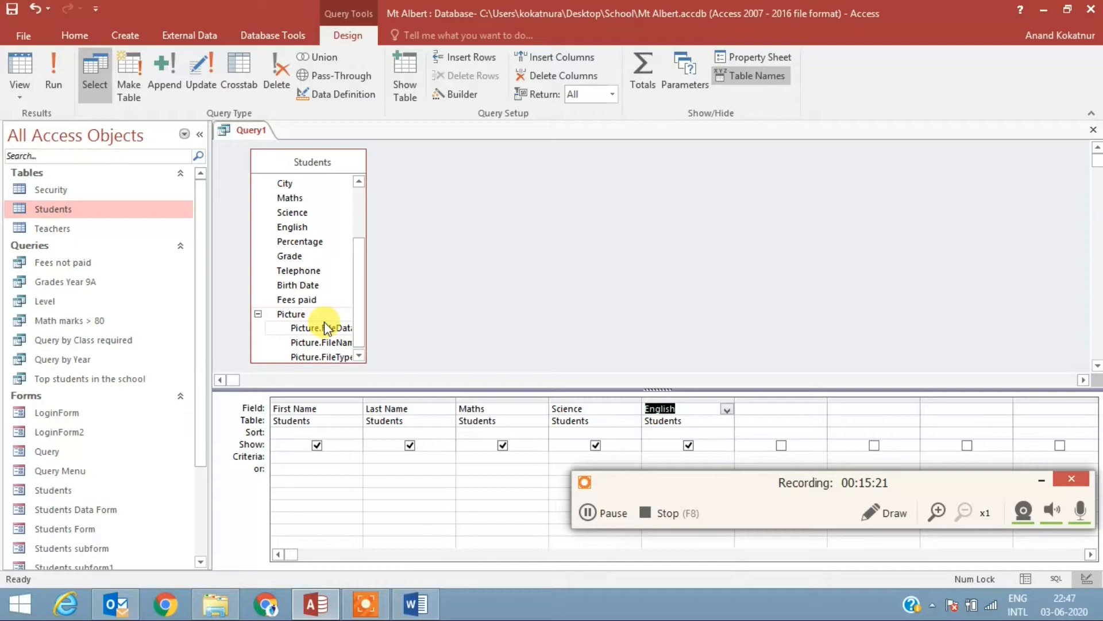
left_click(758, 409)
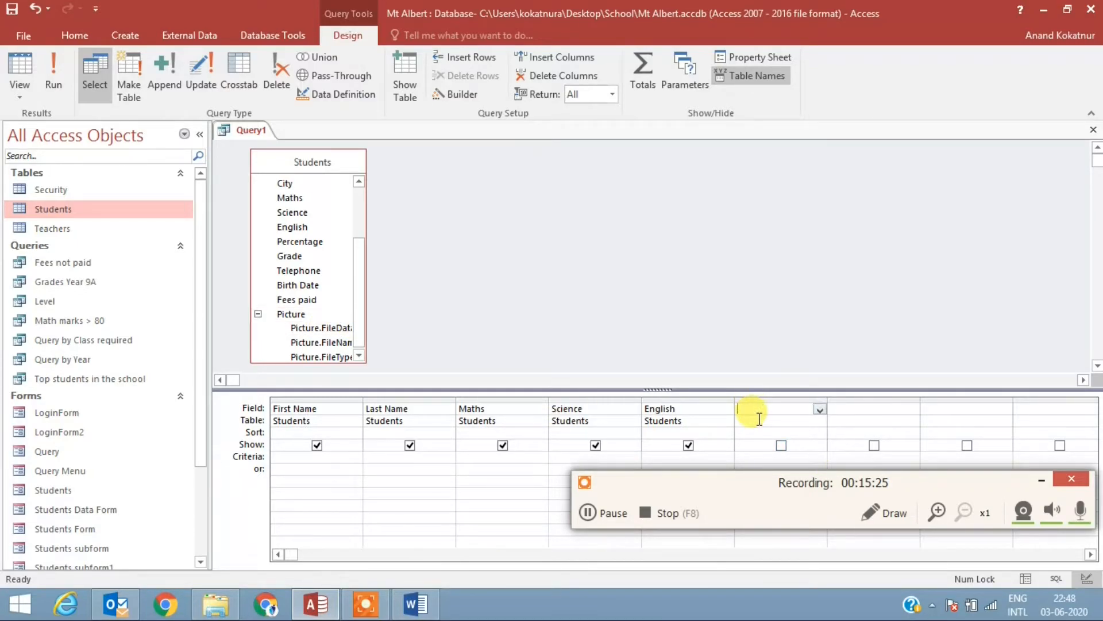
type("Per")
key("BackSpace")
type(": ")
type("[math")
type("]+[science]")
type("+[eng")
type("lish")
type("]/300")
type("*100")
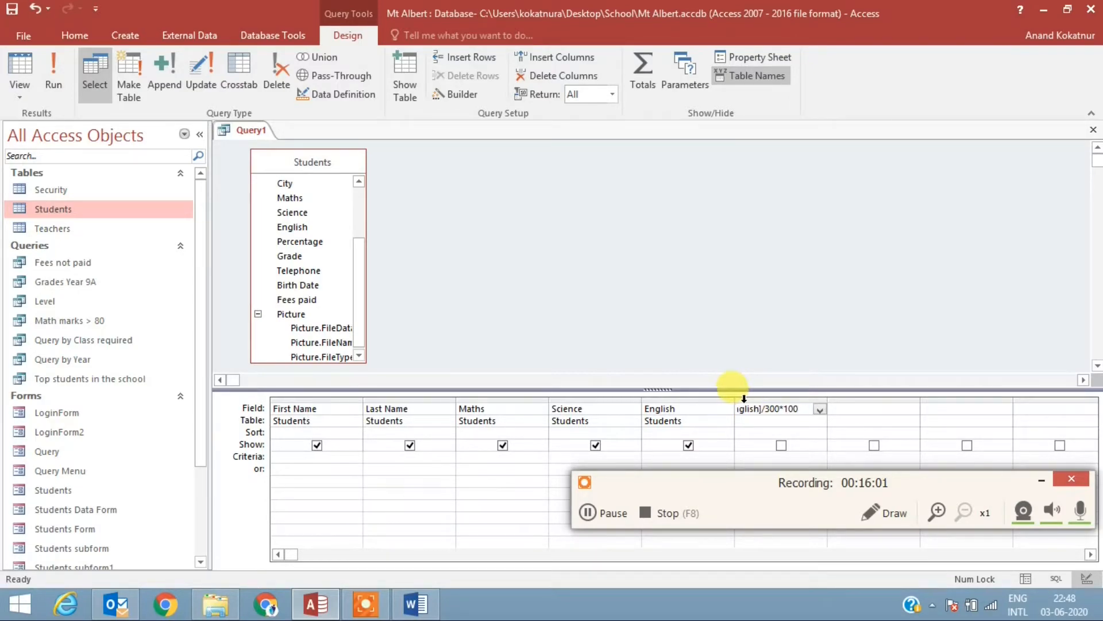
left_click(781, 445)
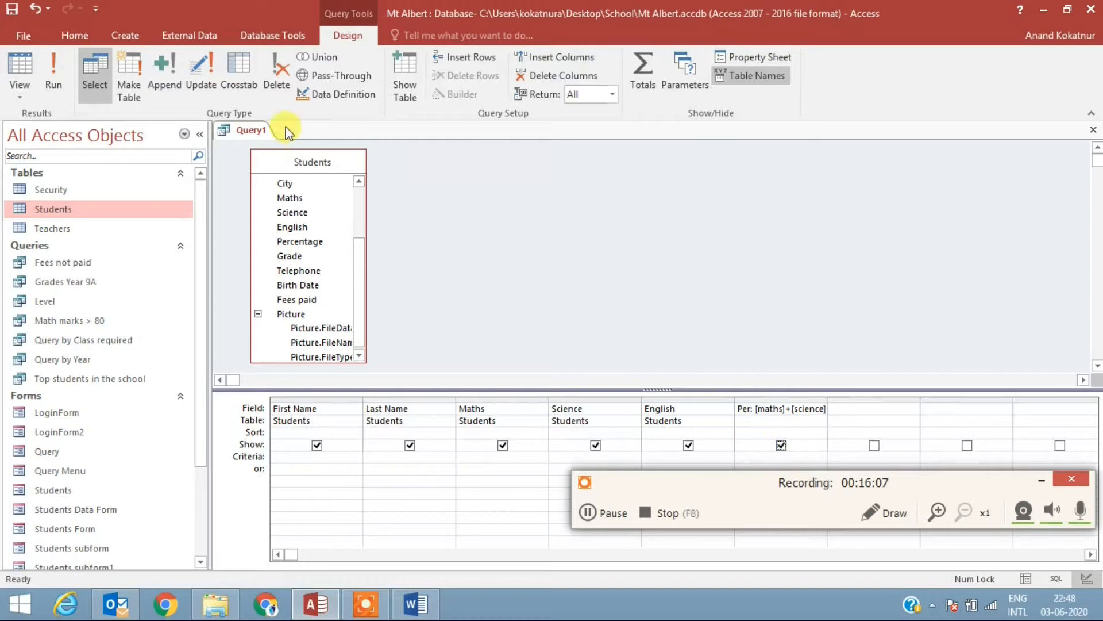
Step: Run the query, widen the Per column to fit its values and return to Design View
left_click(54, 75)
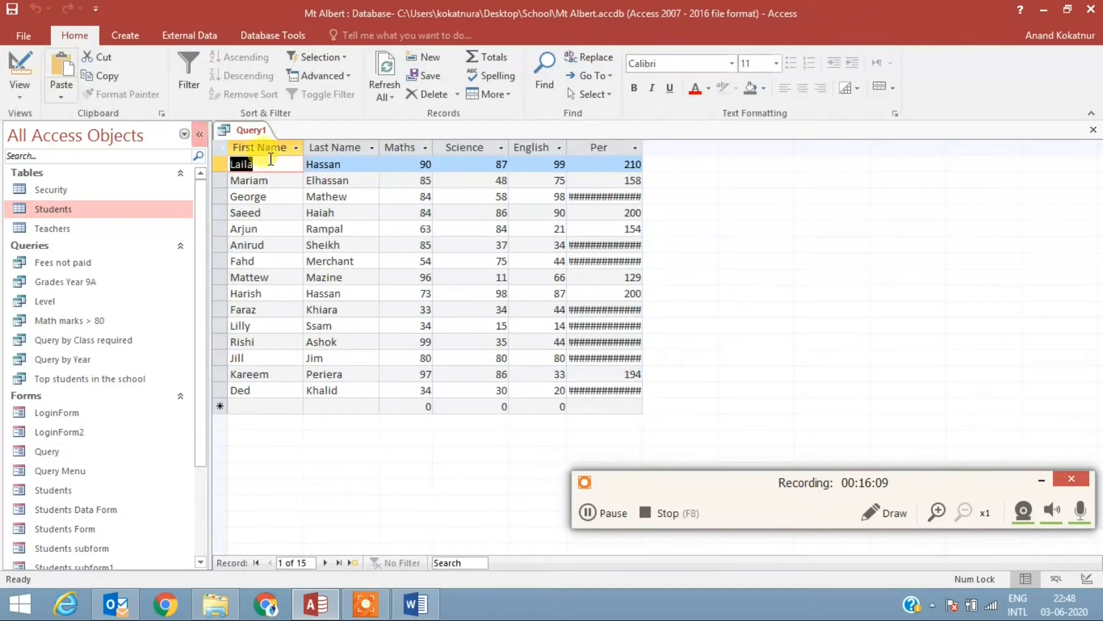
left_click_drag(644, 142, 645, 142)
double_click(644, 143)
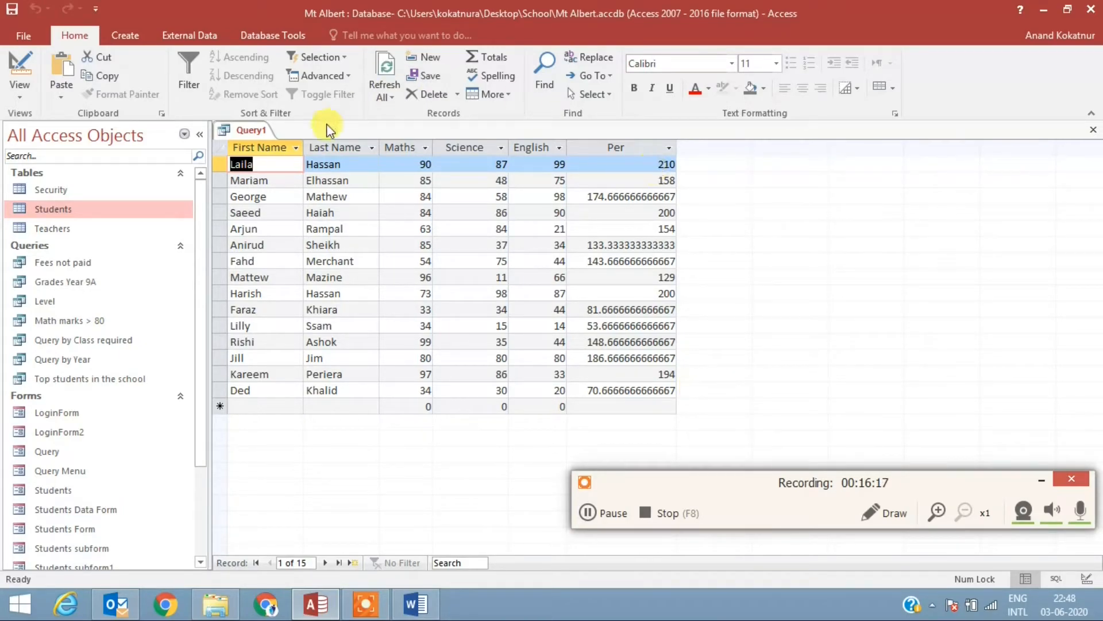
right_click(254, 128)
left_click(292, 200)
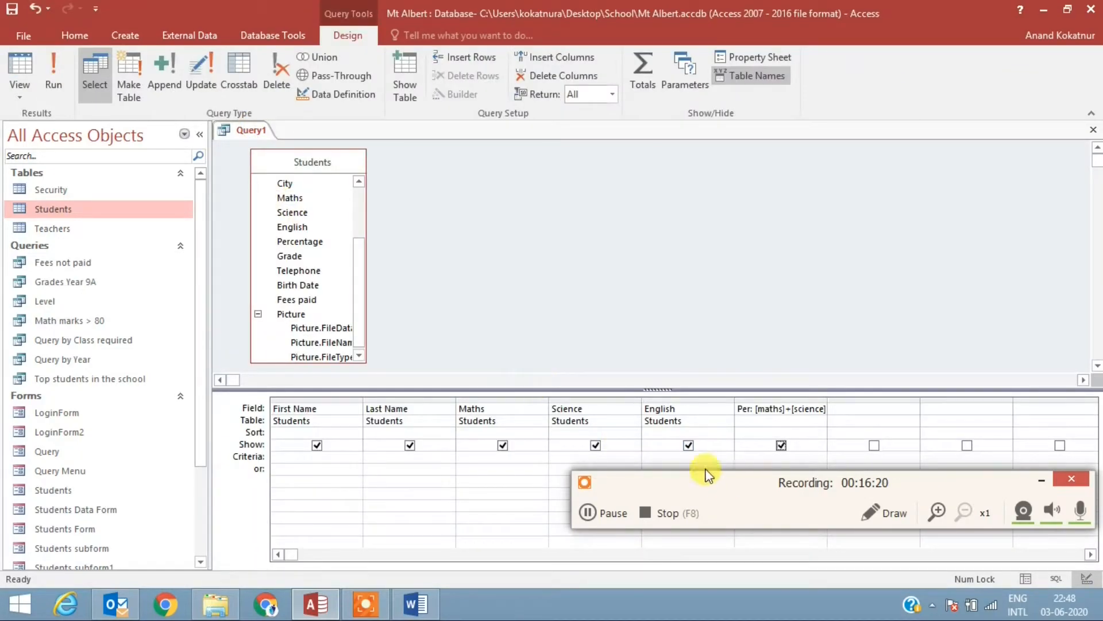
Step: Open the Expression Builder for the empty field column after Per
left_click(839, 408)
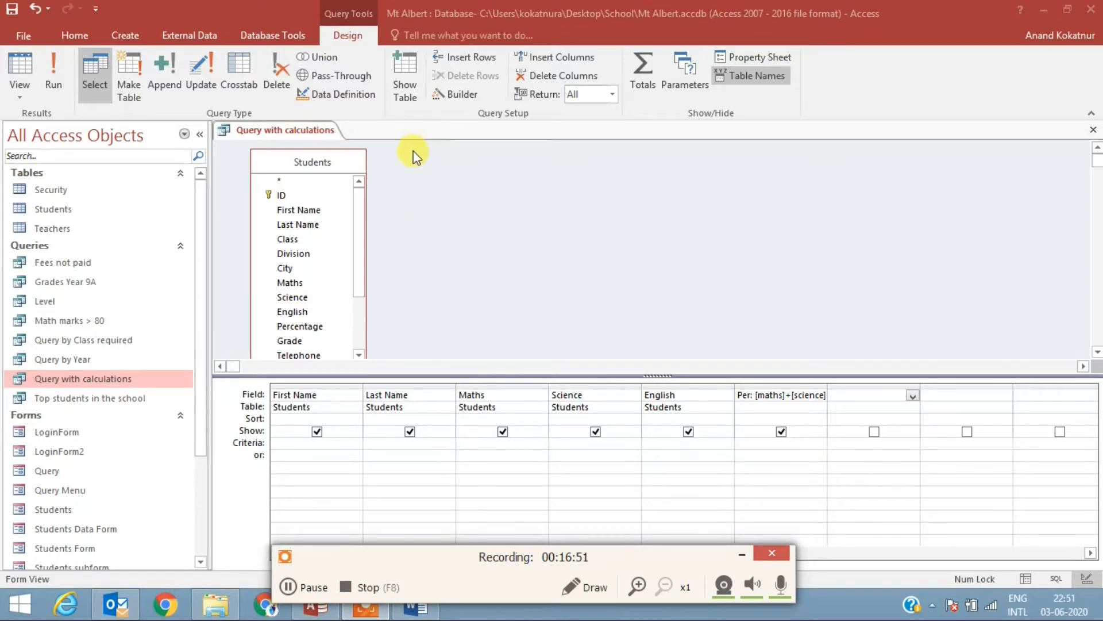
left_click(460, 99)
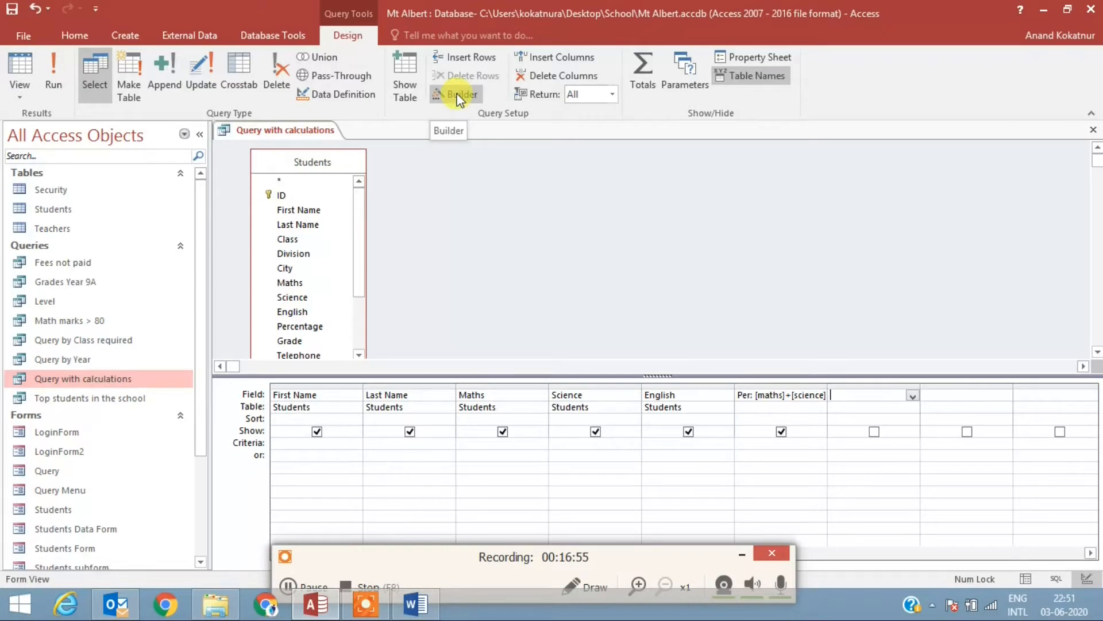
left_click(868, 394)
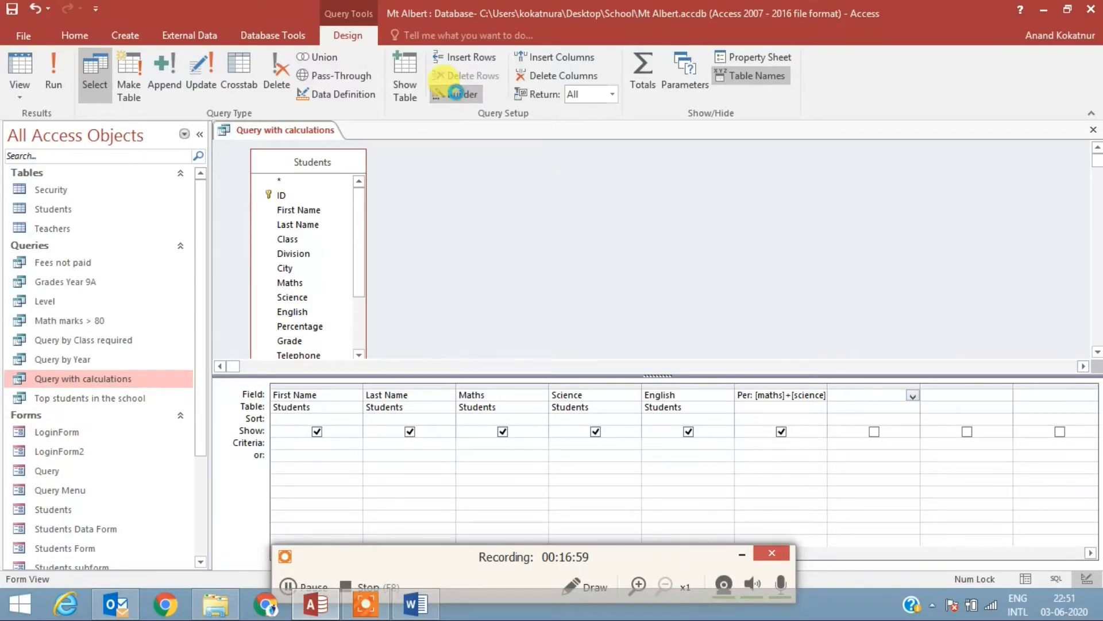
left_click(451, 92)
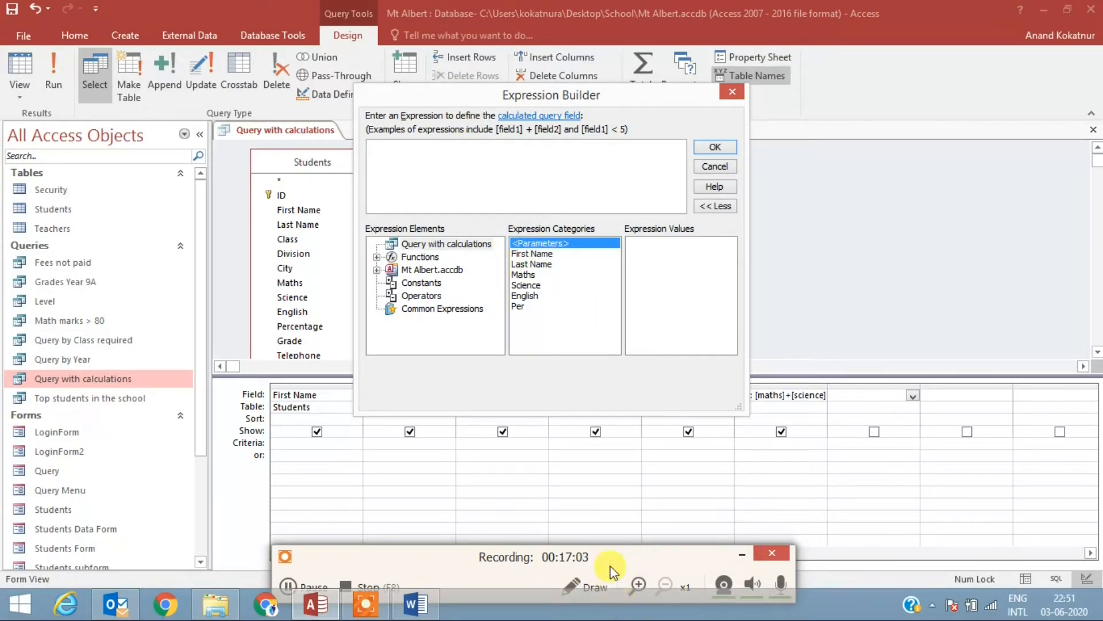
Step: Switch to the Access video document in Word, copy the Level IIf expression based on Percentage, and return to Access
left_click(415, 603)
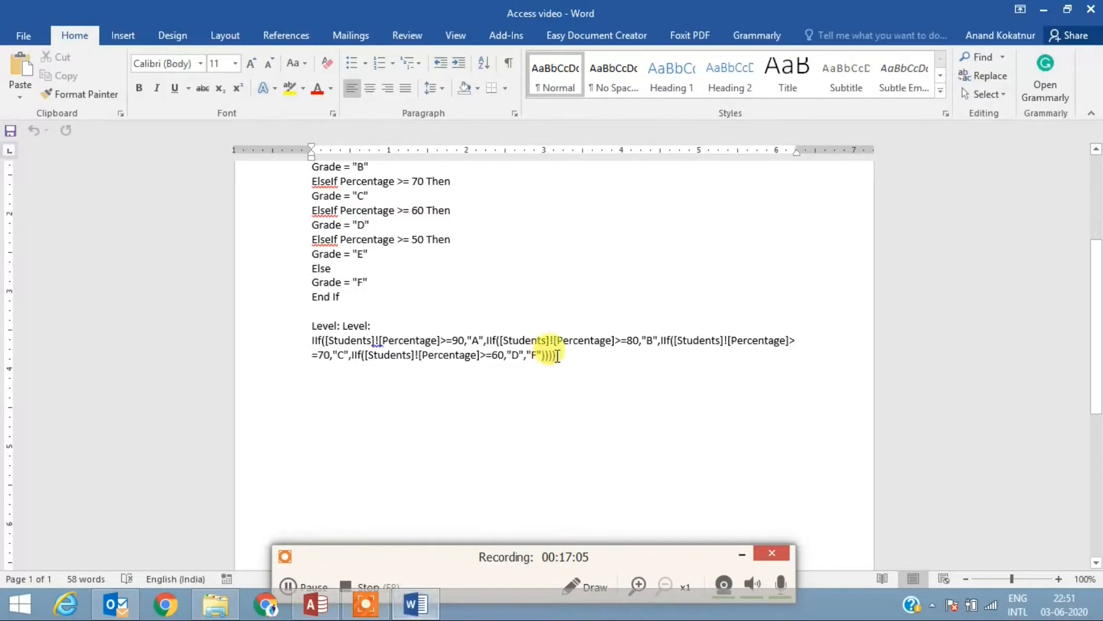
left_click_drag(567, 351, 251, 338)
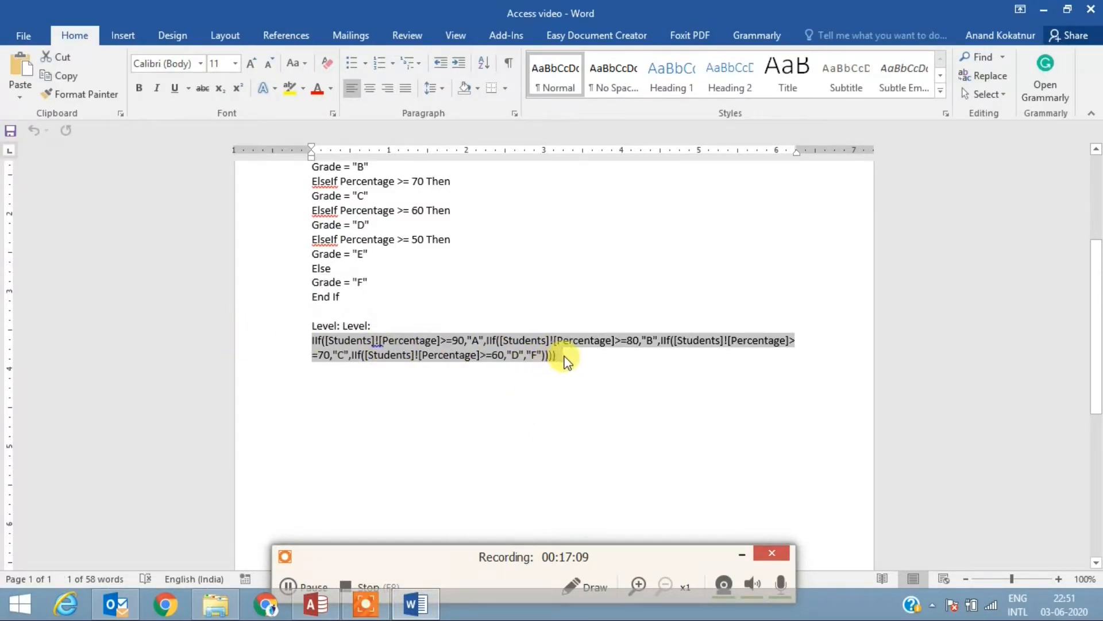
left_click(566, 356)
left_click_drag(566, 355, 356, 321)
right_click(356, 323)
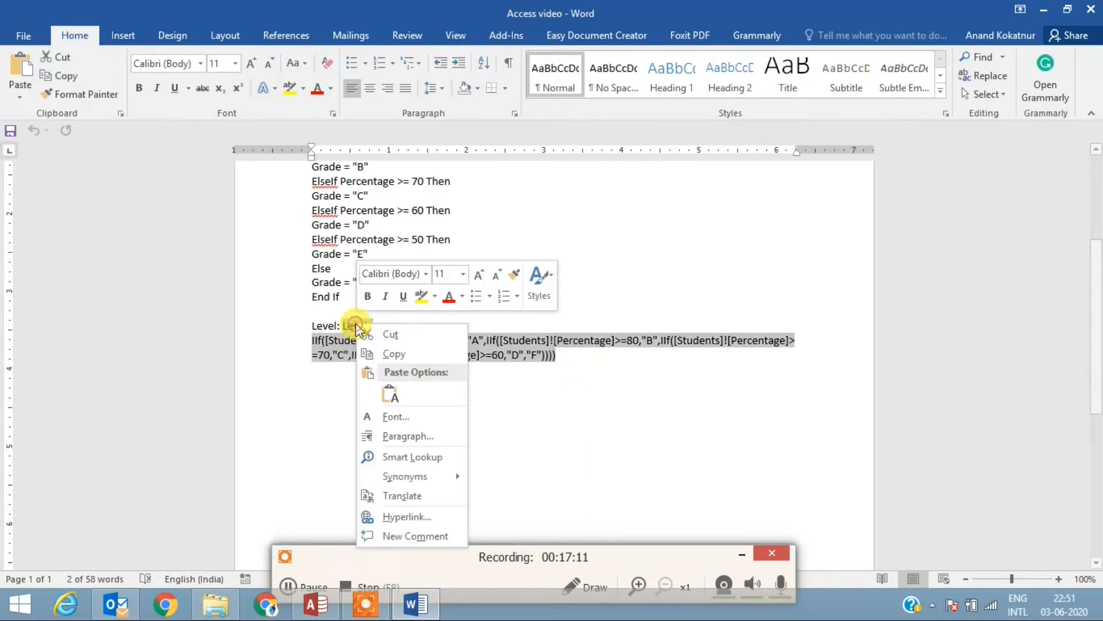
left_click(399, 355)
key("alt+Tab")
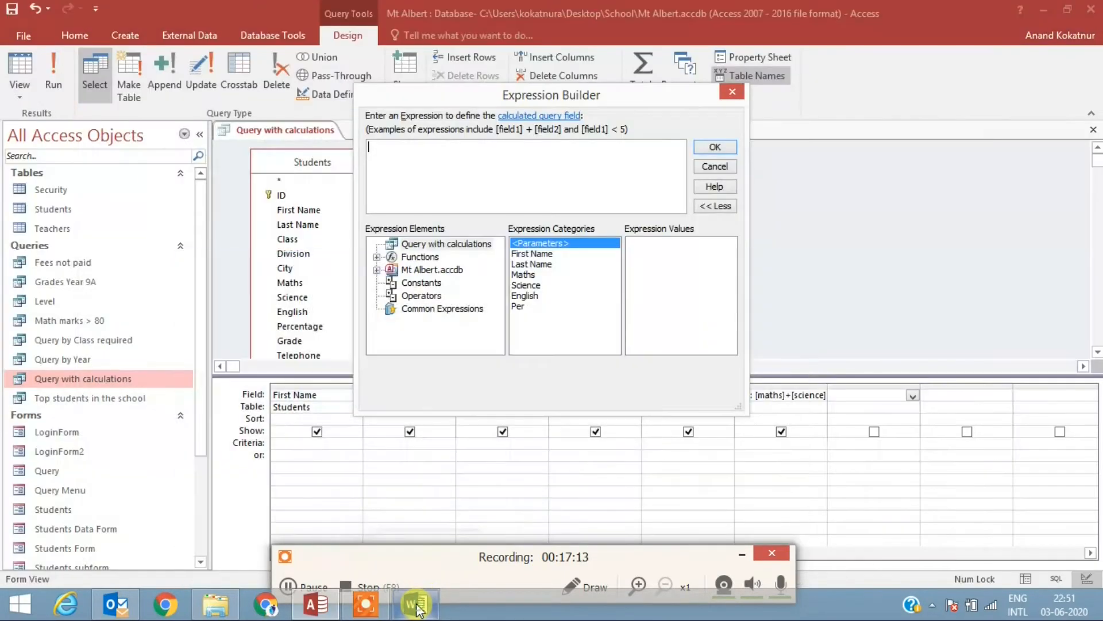
Step: Define the new field with the copied Level expression, grading Percentage from 90, 80, 70 and 60 as A to D, otherwise F, and run the query
left_click(410, 150)
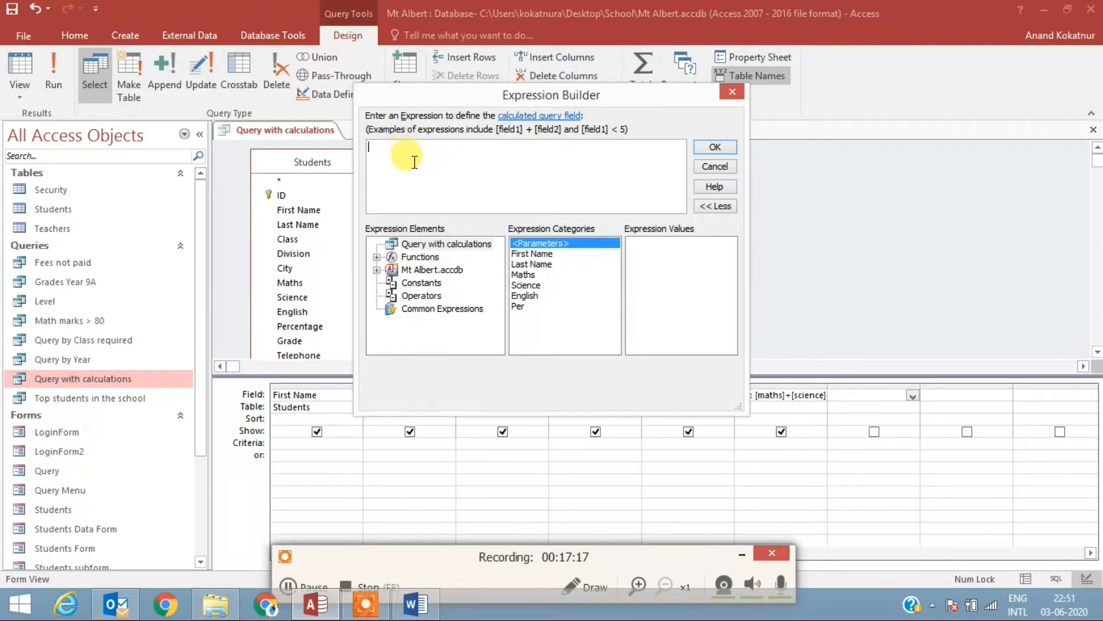
key("ctrl+v")
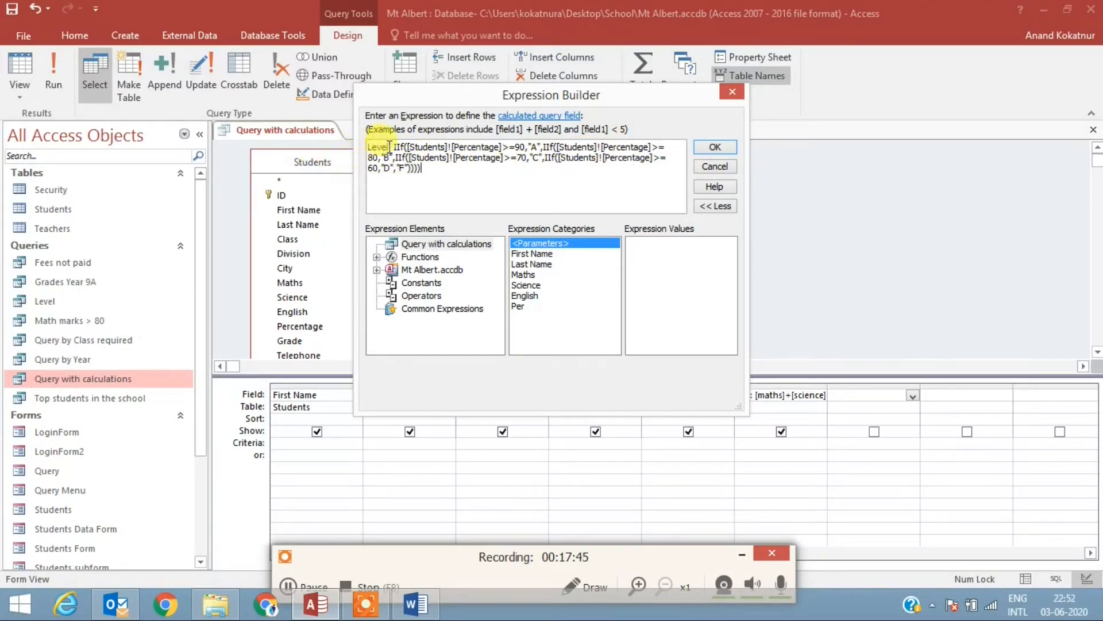
left_click(715, 147)
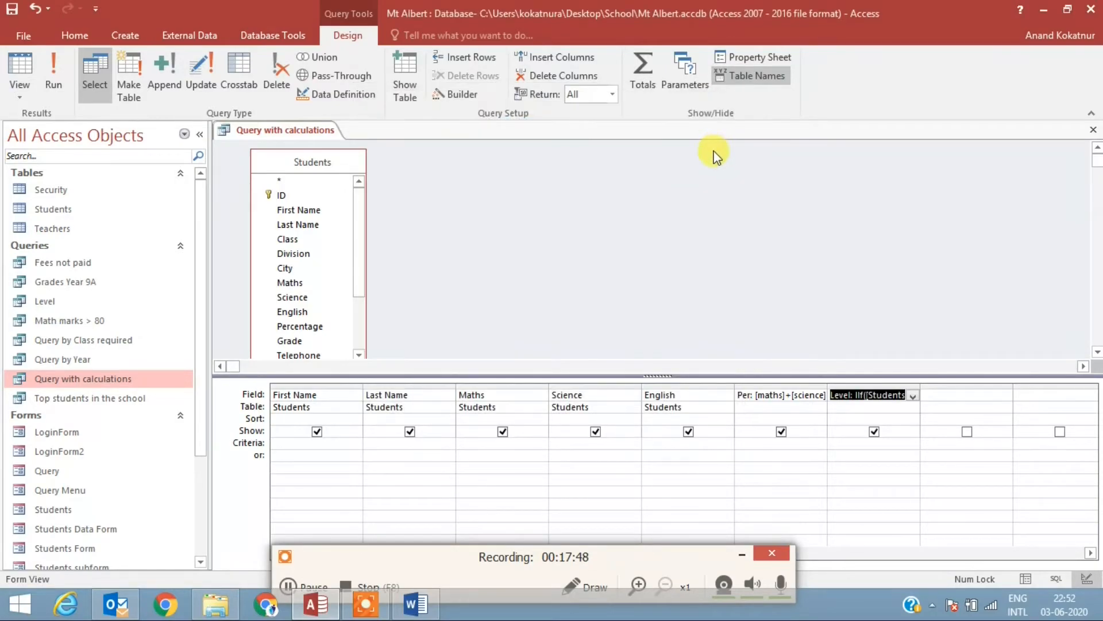
right_click(52, 75)
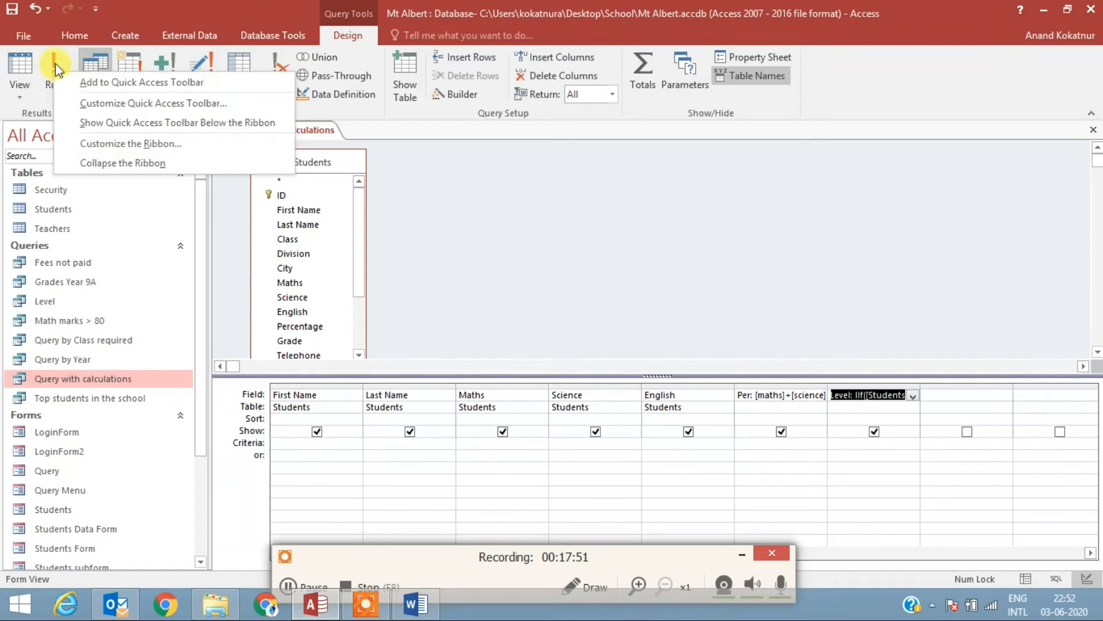
left_click(54, 66)
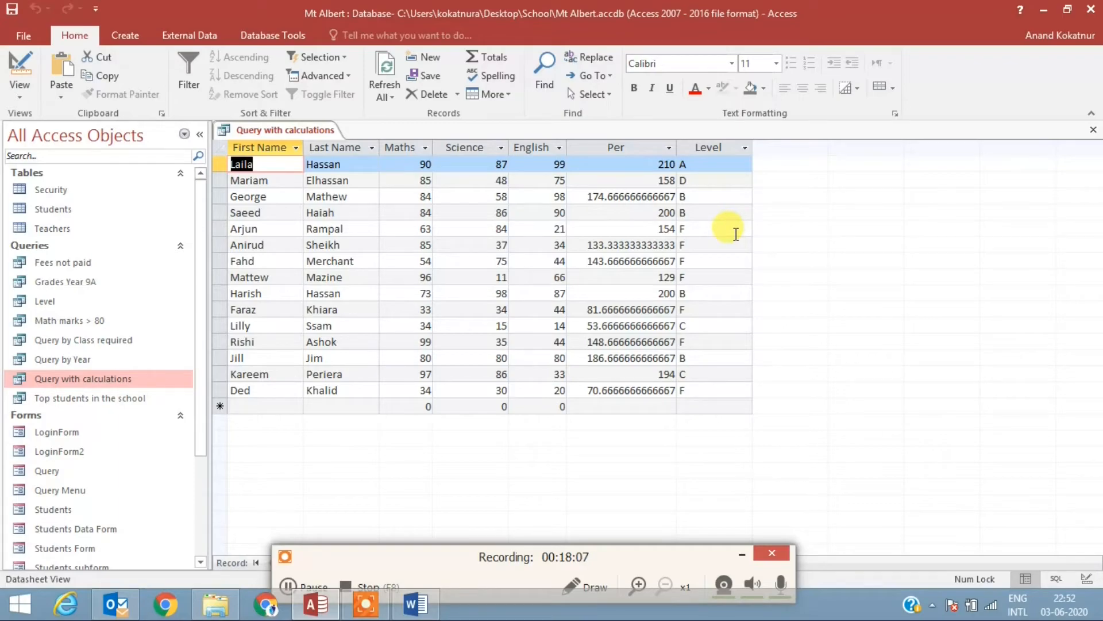
left_click(425, 558)
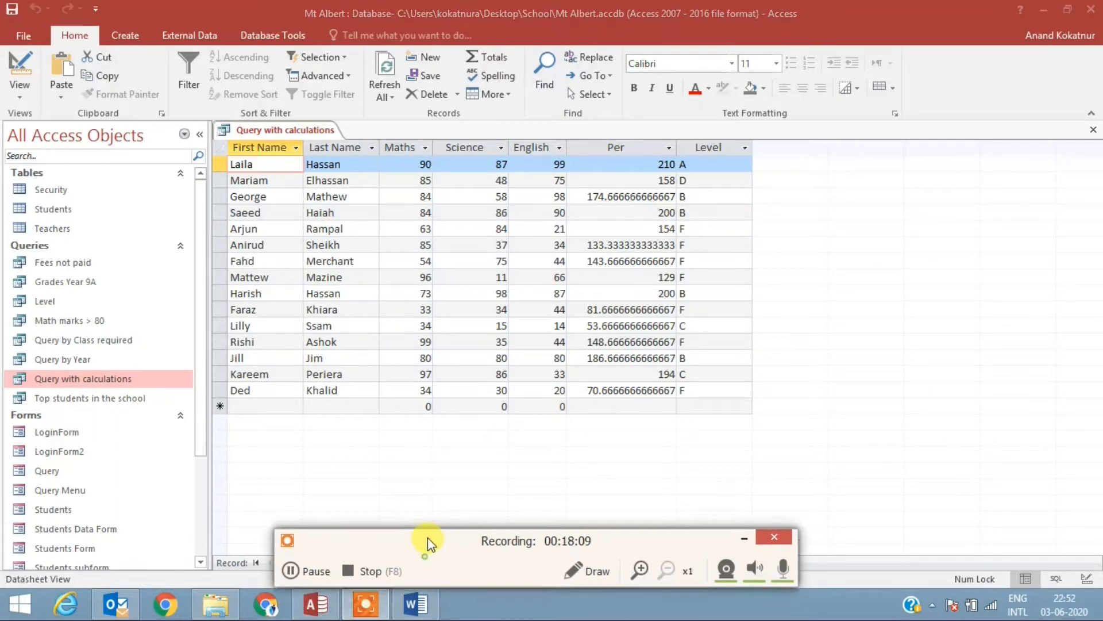
left_click(294, 568)
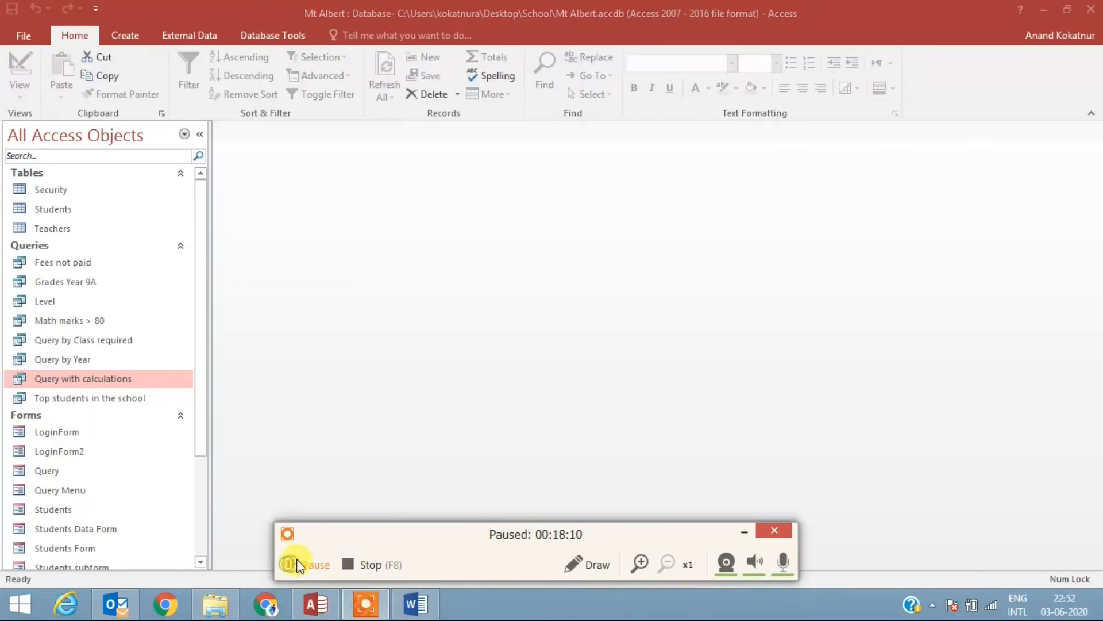
left_click(297, 558)
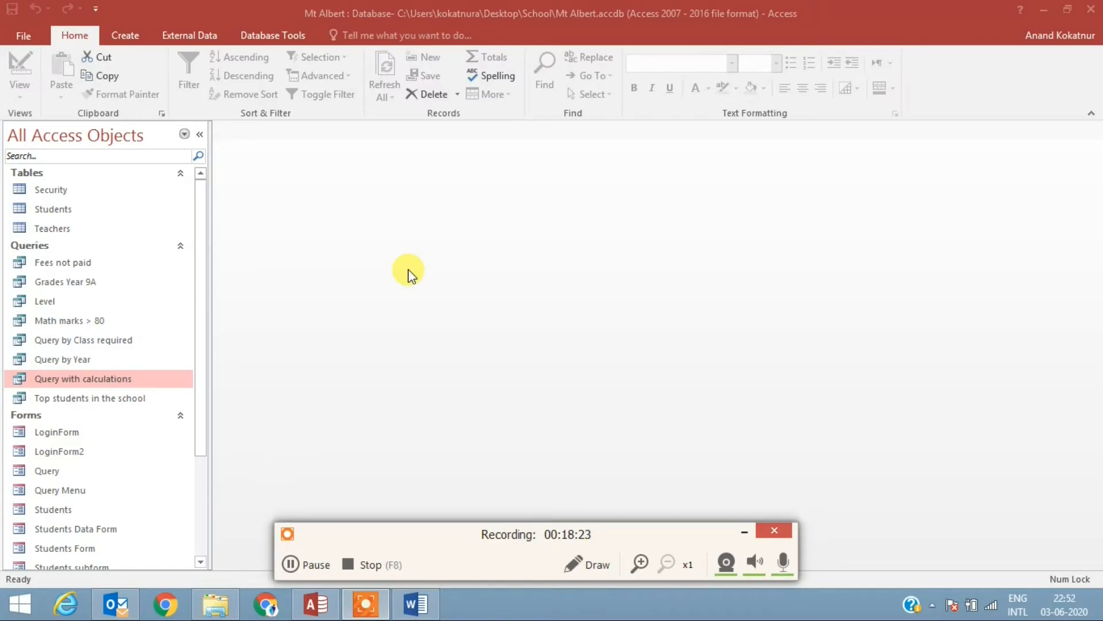
Step: Create a new blank form in the database
left_click(121, 32)
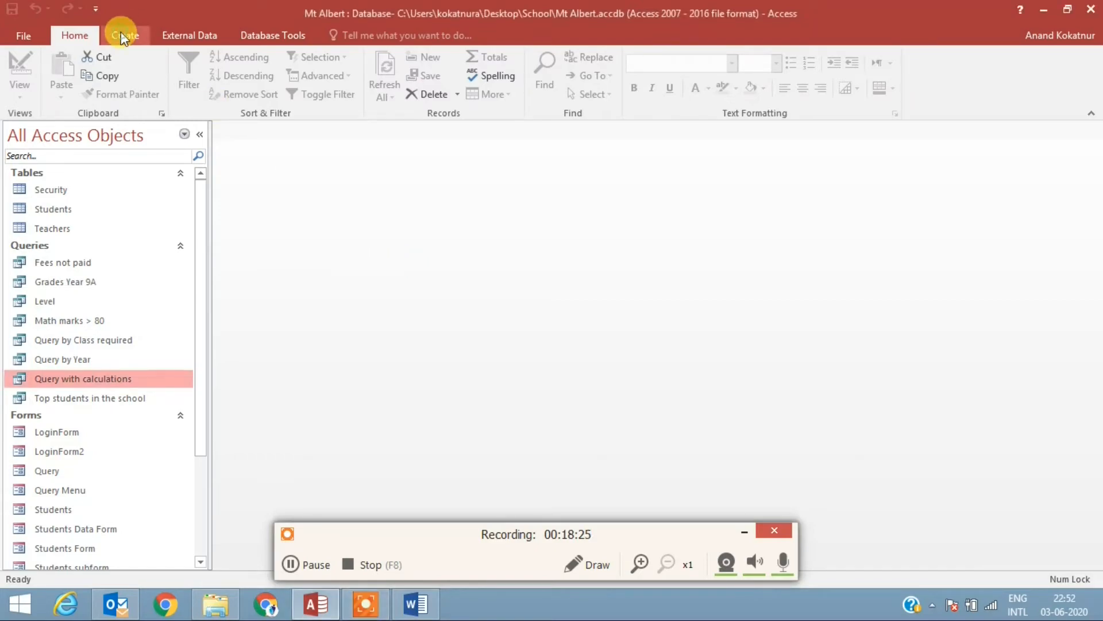
left_click(122, 32)
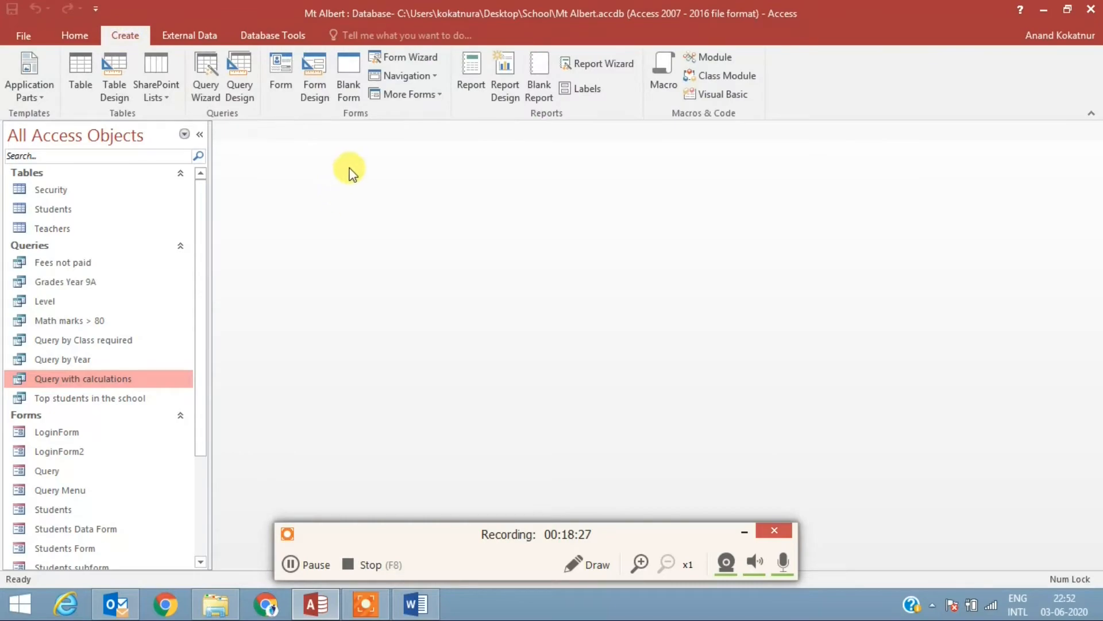
left_click(345, 90)
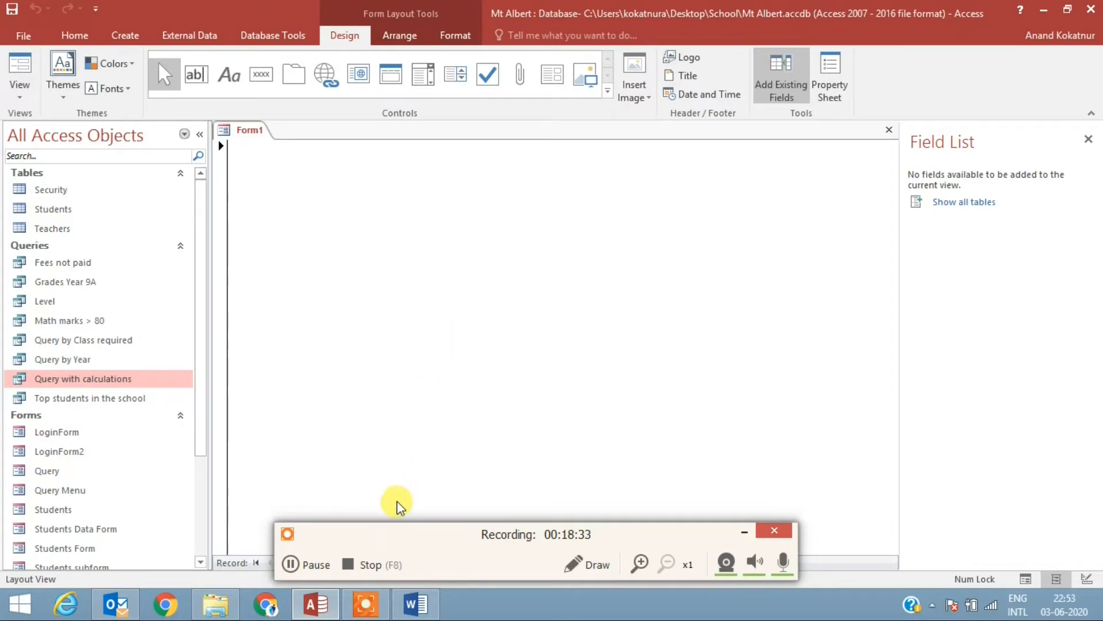
Step: Switch to Chrome and search Google for "free icons with transparent background add"
left_click(265, 604)
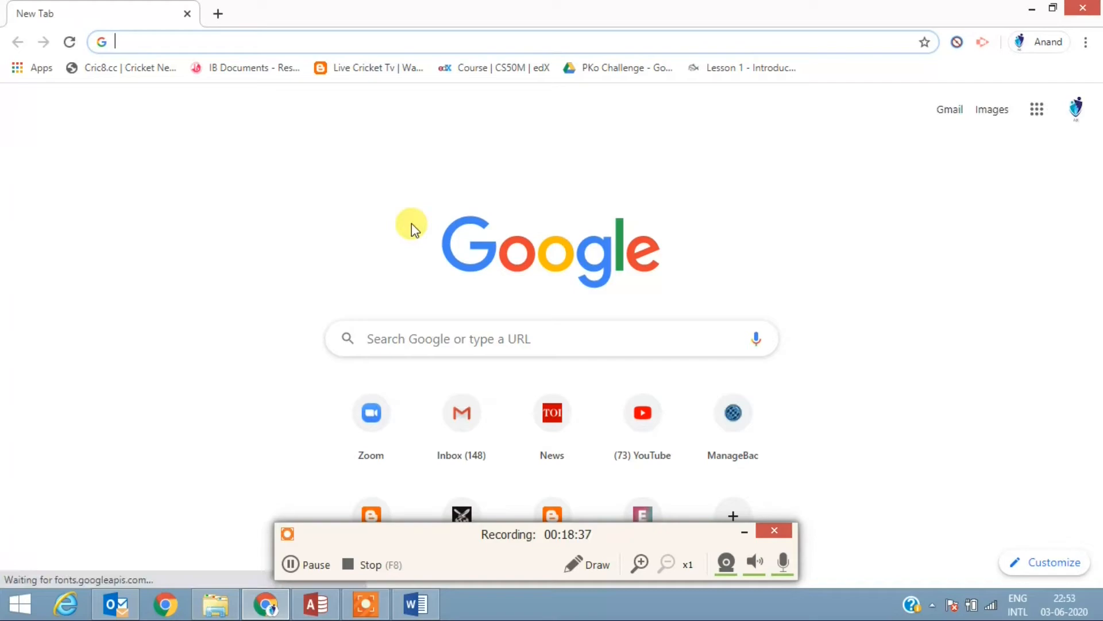
type("ico")
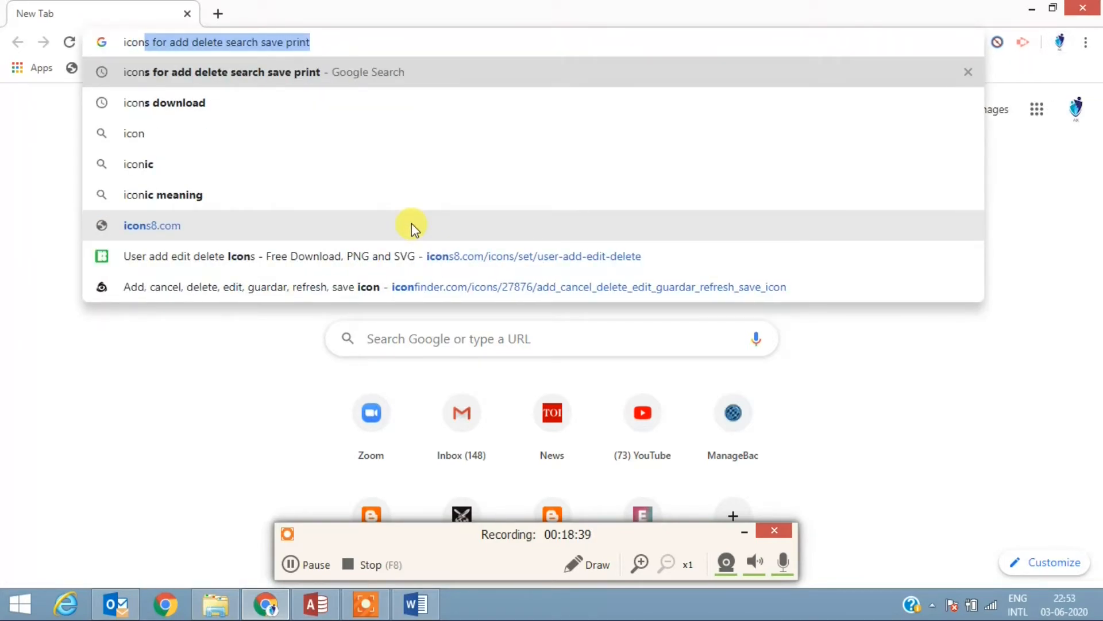
key("BackSpace")
key("BackSpace")
key("BackSpace")
key("BackSpace")
key("BackSpace")
key("BackSpace")
type("g")
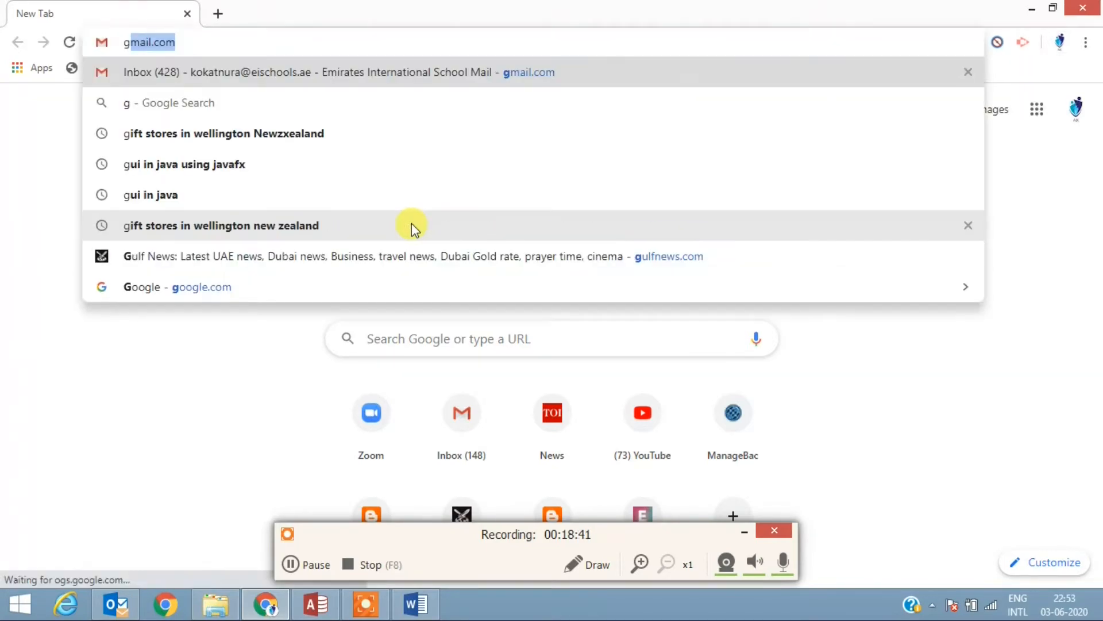
type("frr")
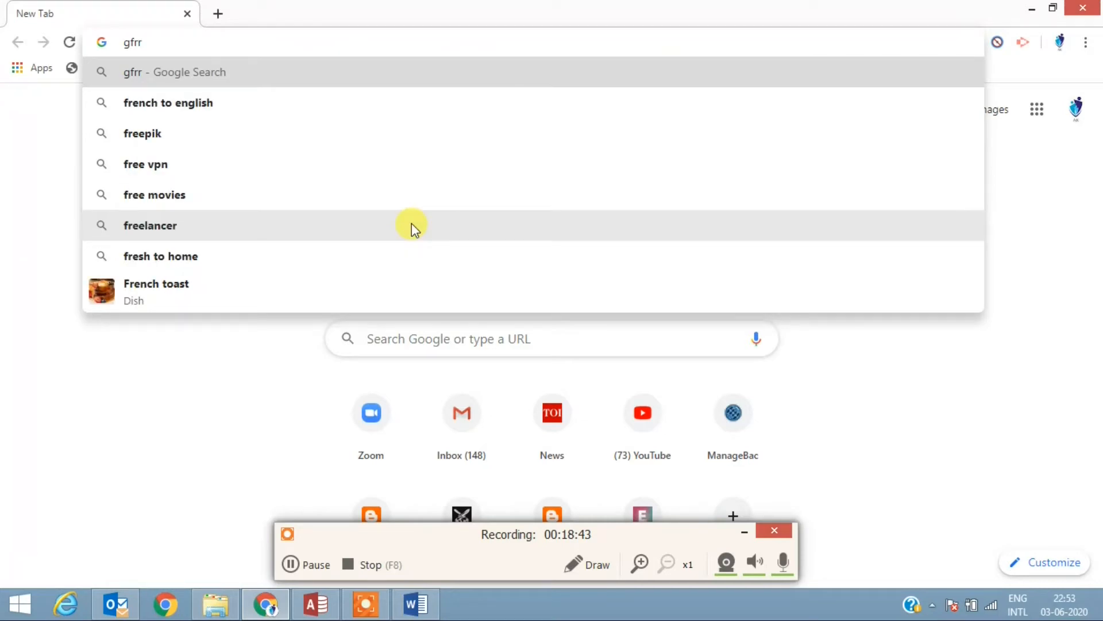
key("BackSpace")
key("BackSpace")
key("BackSpace")
key("BackSpace")
type("fre")
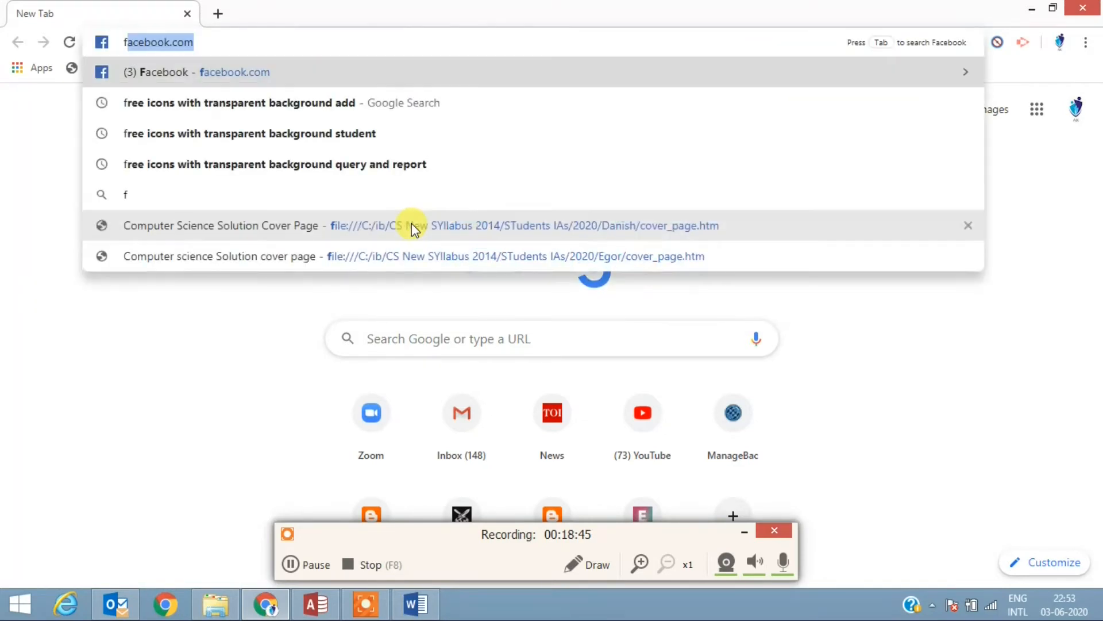
type("e icons")
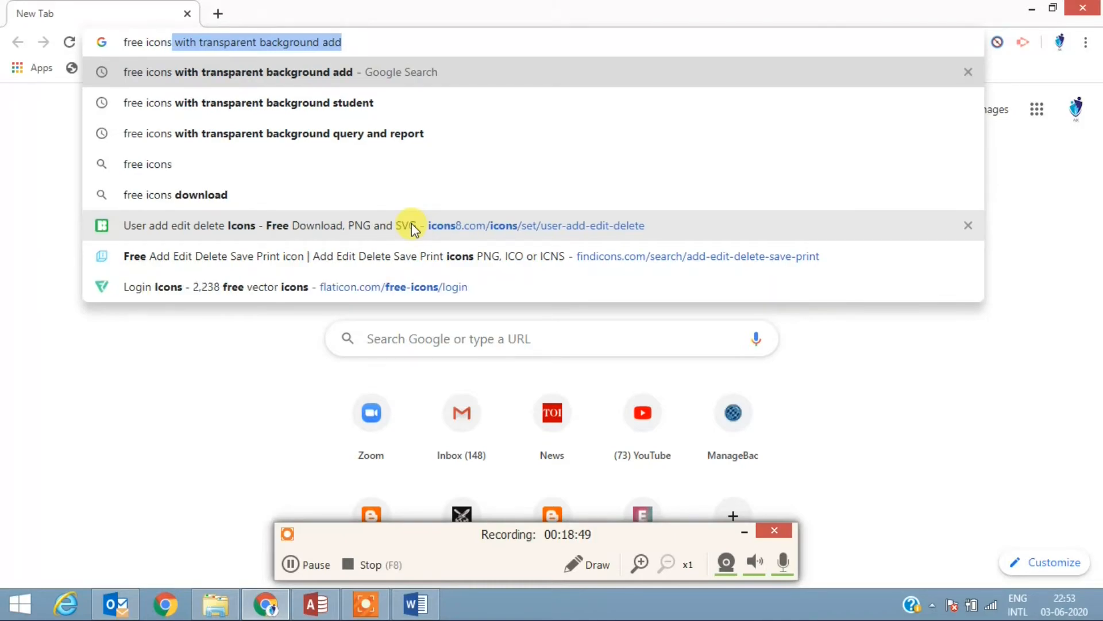
key("Return")
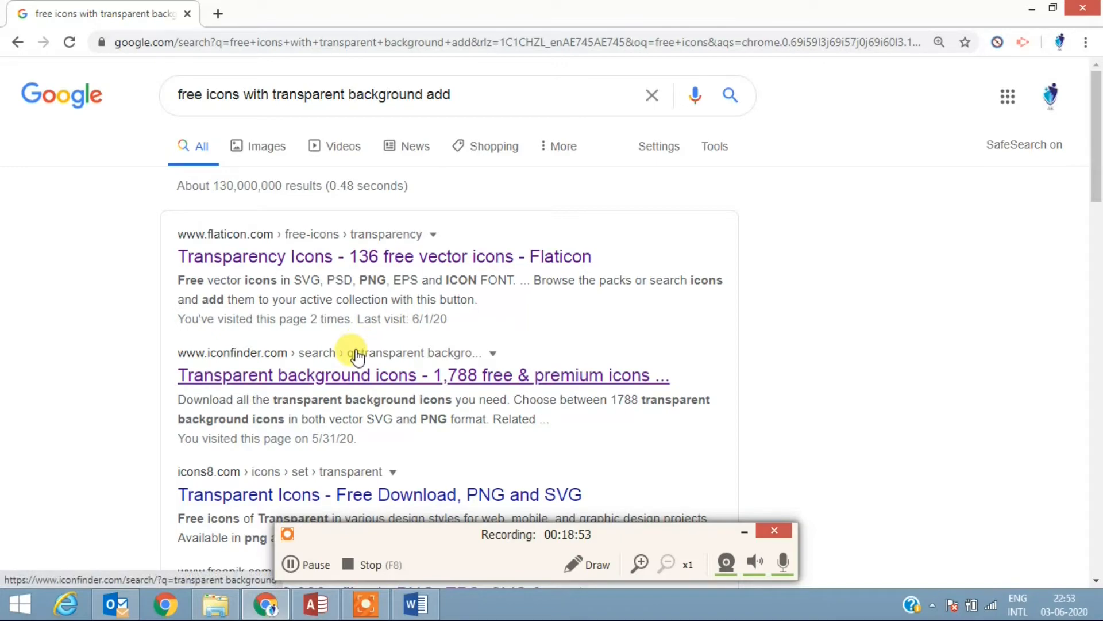
Step: Open the Flaticon transparency icons result, examine the icons on offer, and return to Access
left_click(257, 240)
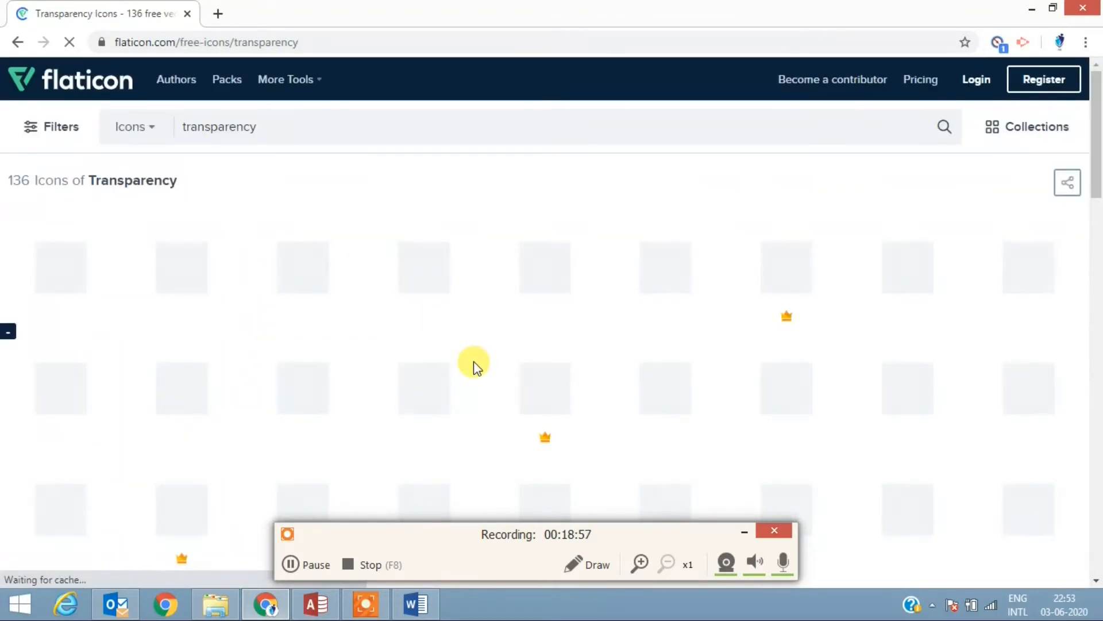
scroll(531, 389, "down", 1)
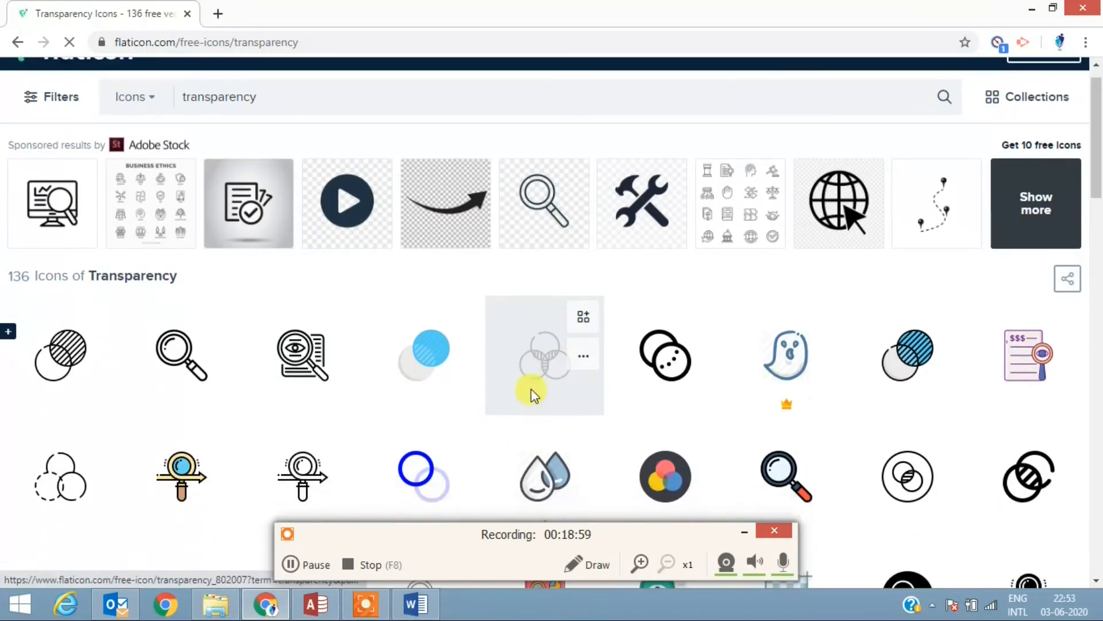
scroll(531, 388, "down", 8)
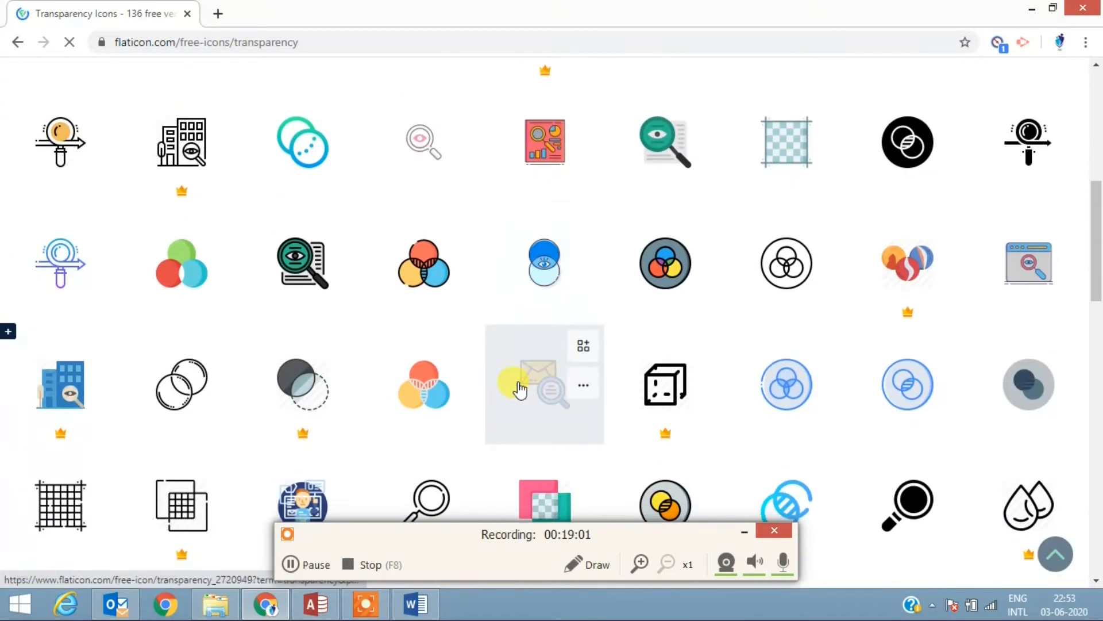
scroll(519, 389, "down", 4)
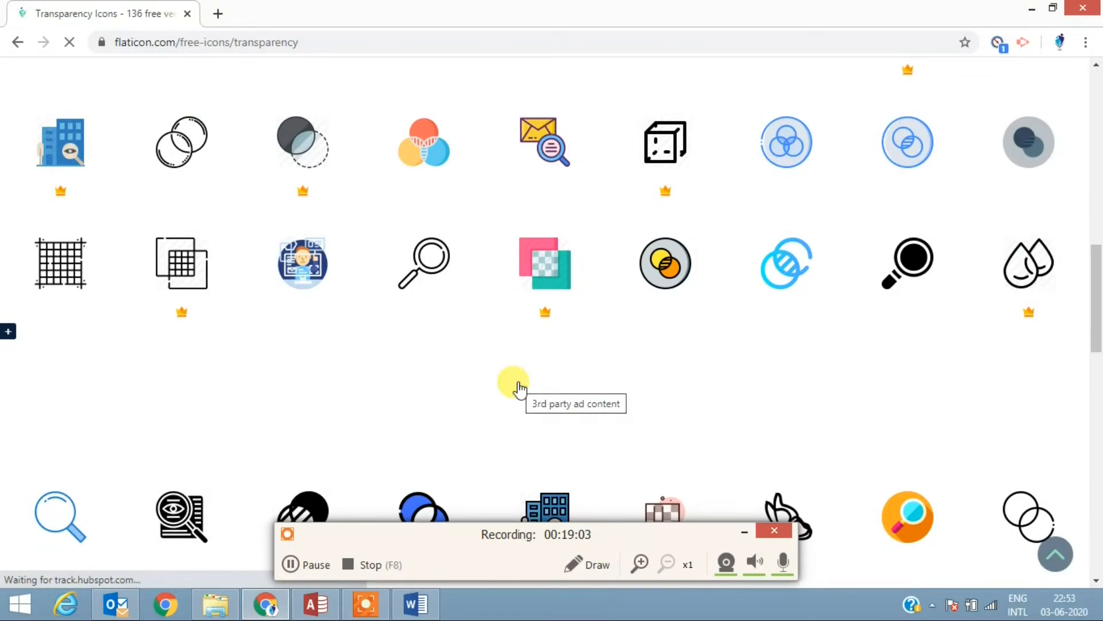
scroll(520, 389, "down", 3)
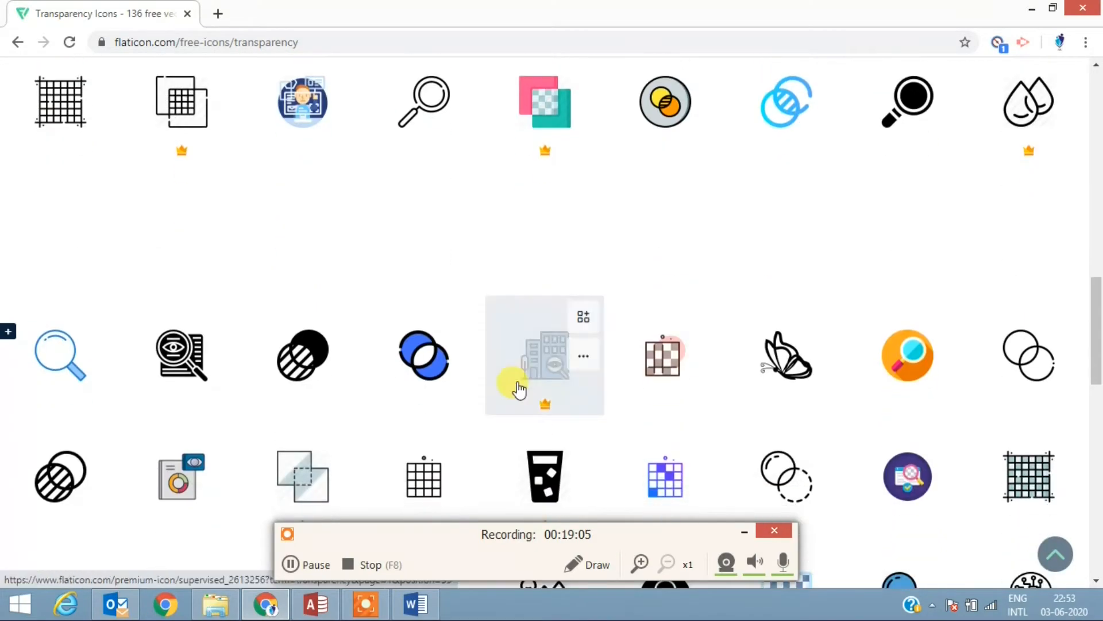
scroll(520, 389, "up", 15)
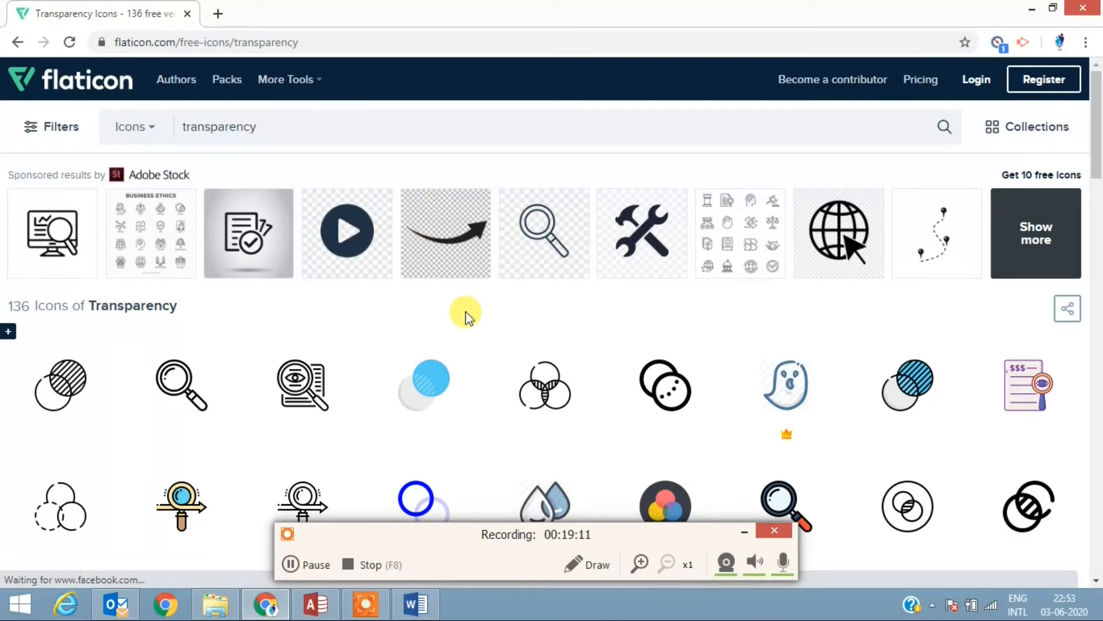
left_click(1034, 11)
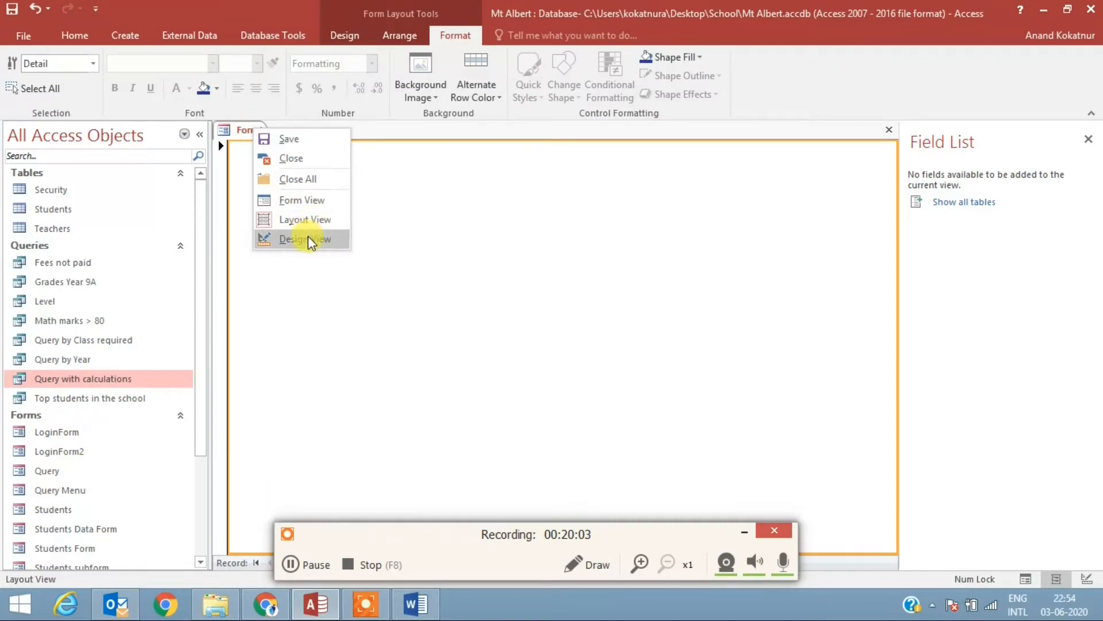
Step: In Design View, enlarge the form's Detail section to about 16.5 by 9.5 ruler units and delete the empty image frame
left_click(307, 238)
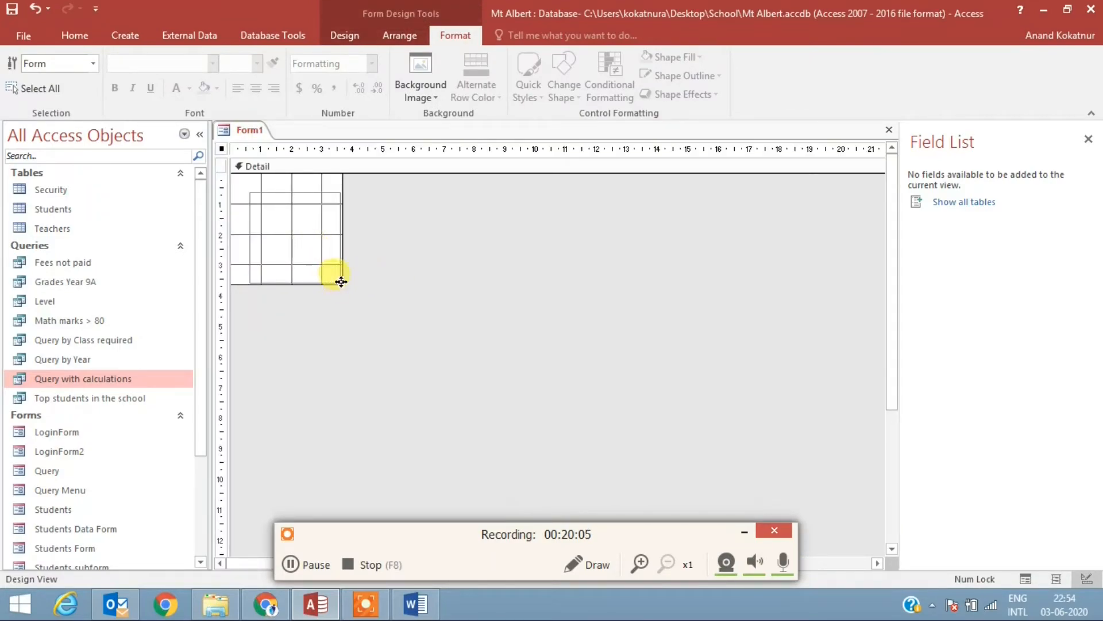
left_click_drag(337, 278, 736, 460)
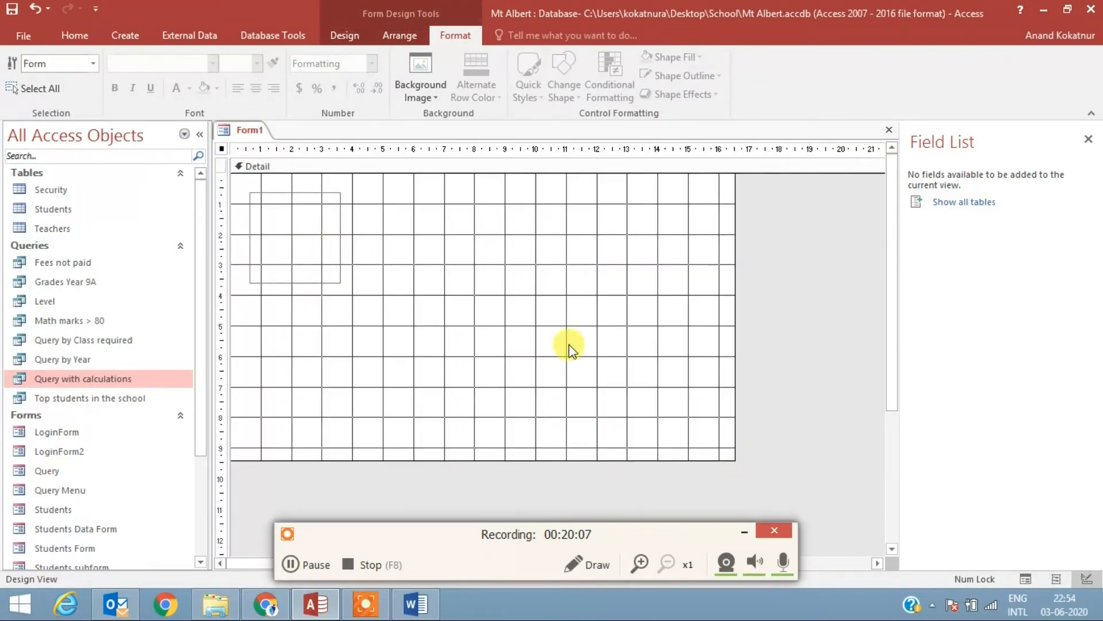
left_click(315, 243)
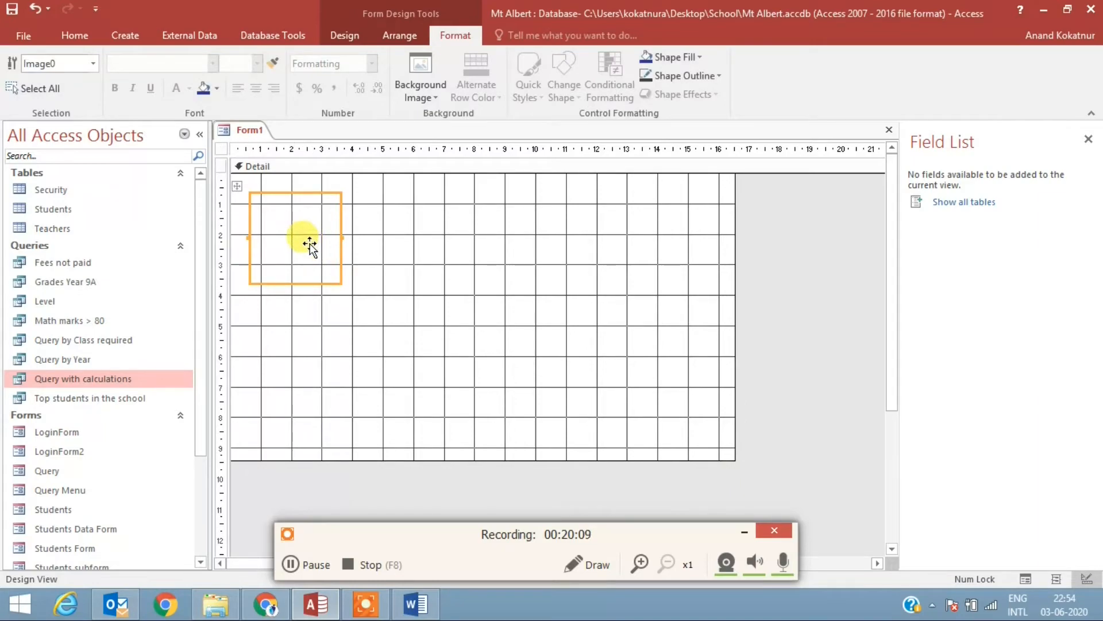
key("Delete")
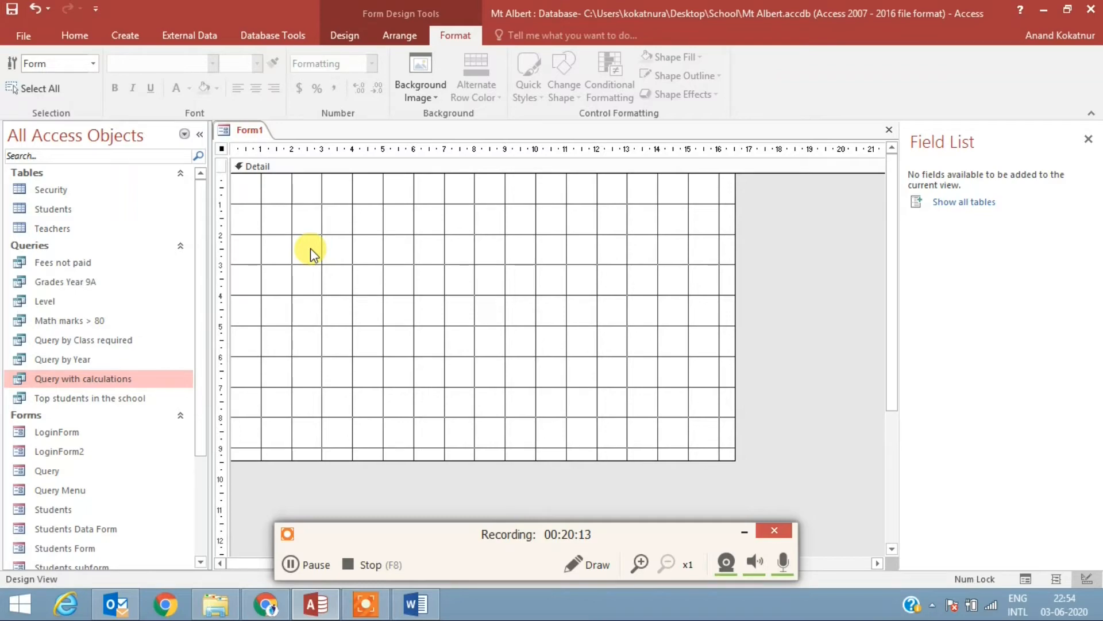
Step: Draw an image control about 2.5 by 1.3 ruler units near the upper-left corner of the Detail section
left_click(340, 36)
left_click(606, 95)
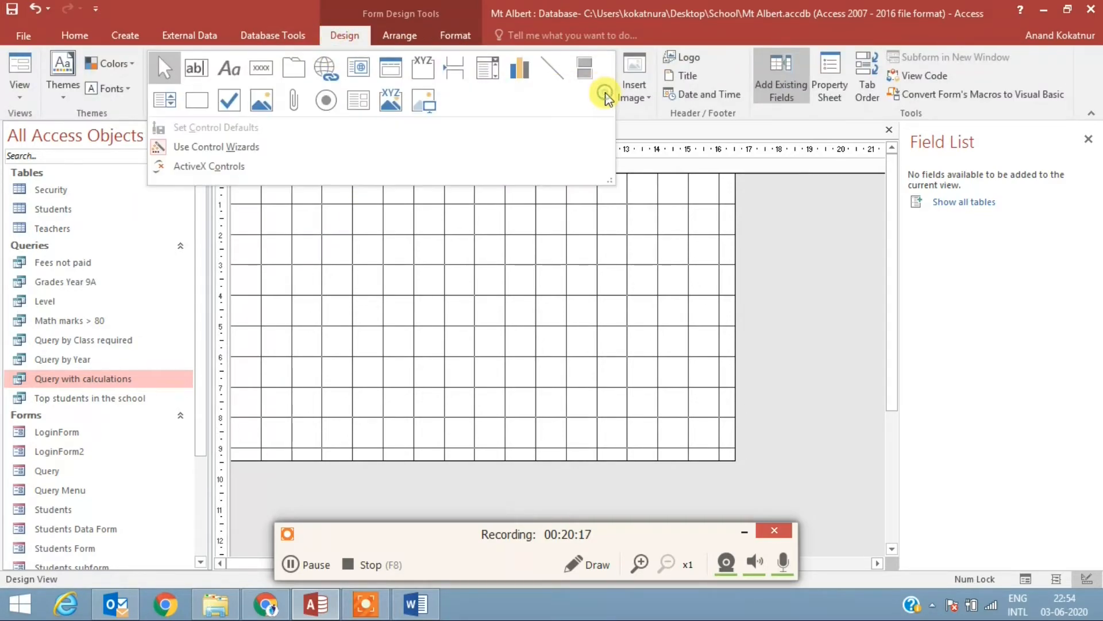
left_click(422, 108)
left_click_drag(246, 200, 320, 241)
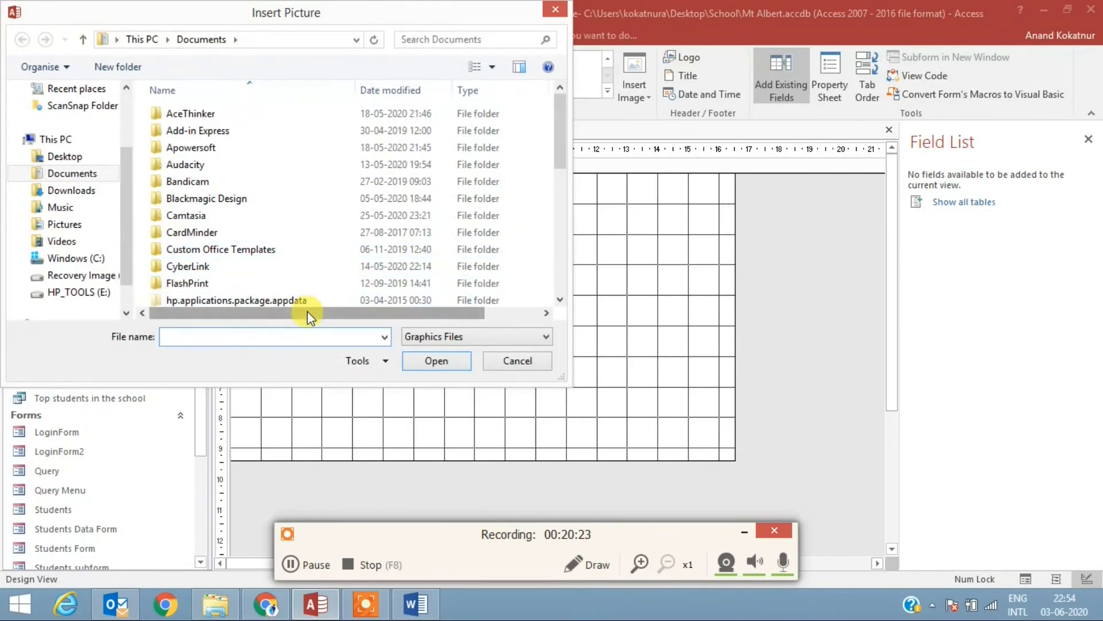
Step: Browse the pictures in the Desktop School folder's icons subfolder and close the picture dialog without choosing one
left_click(91, 160)
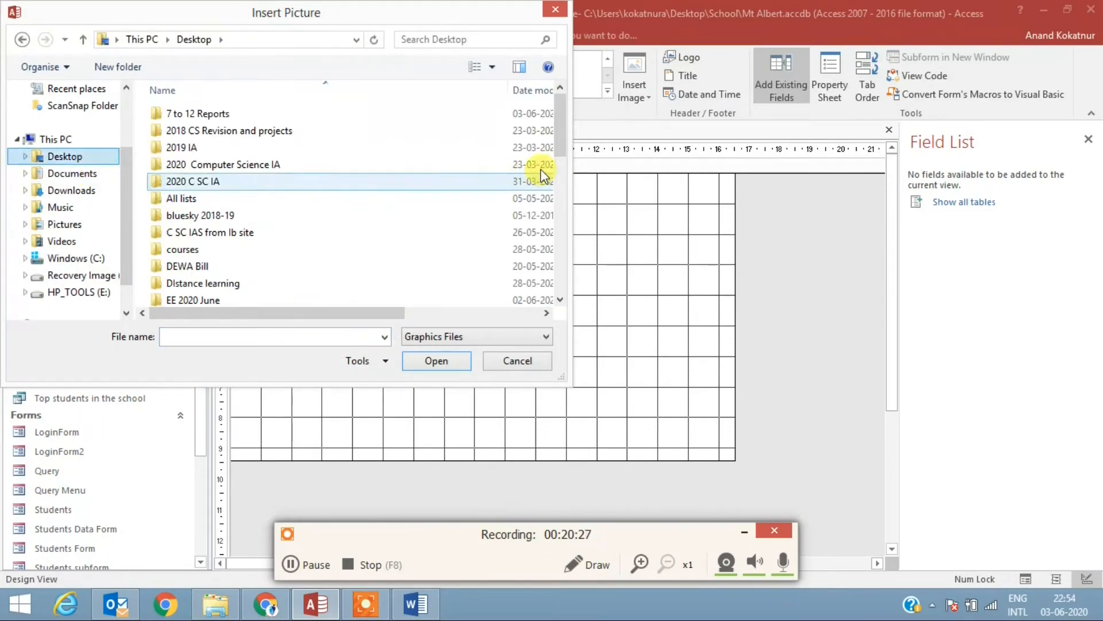
left_click_drag(556, 133, 410, 208)
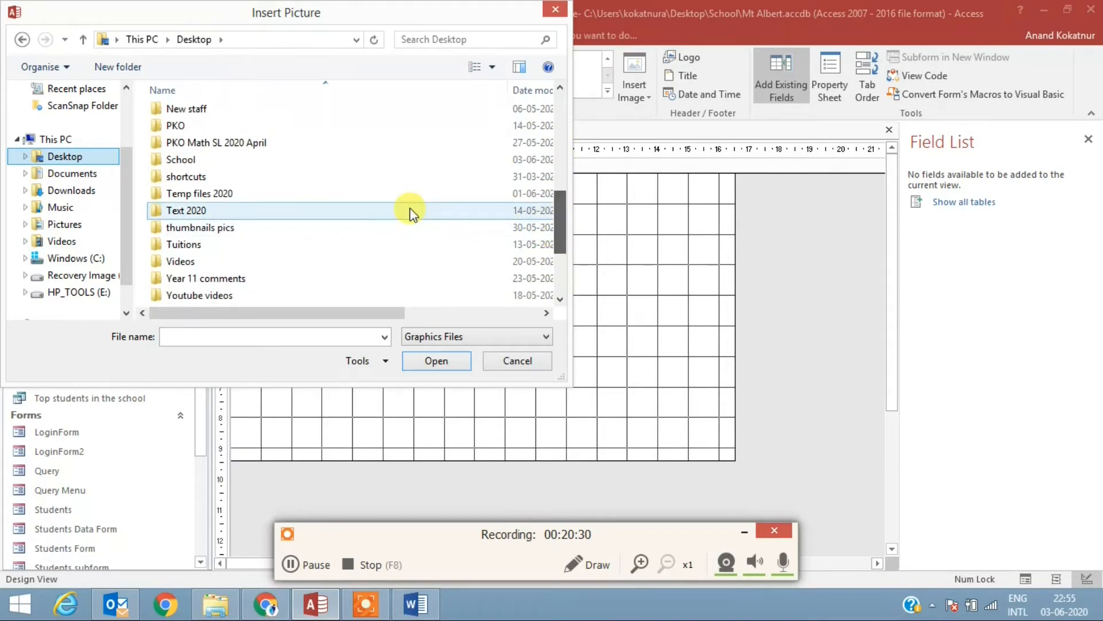
double_click(229, 164)
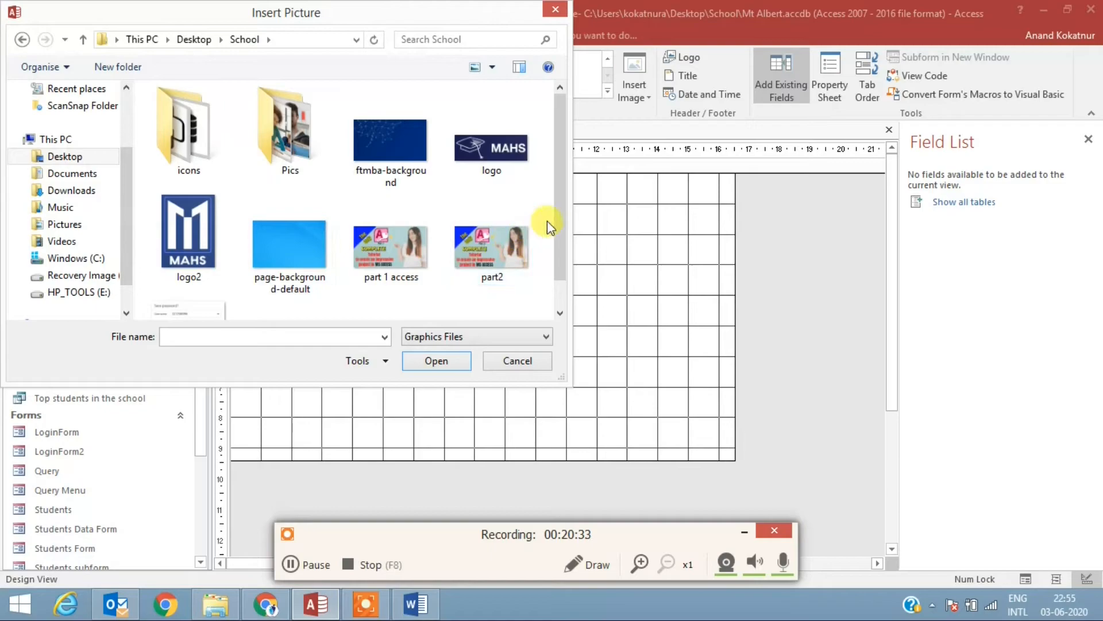
left_click_drag(562, 197, 566, 140)
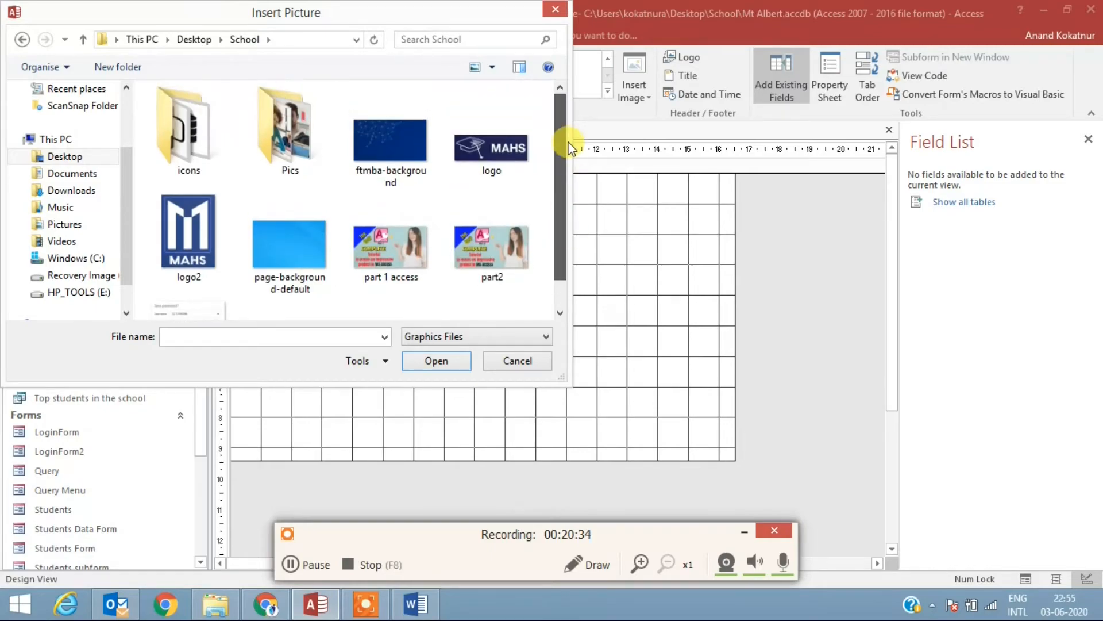
double_click(186, 133)
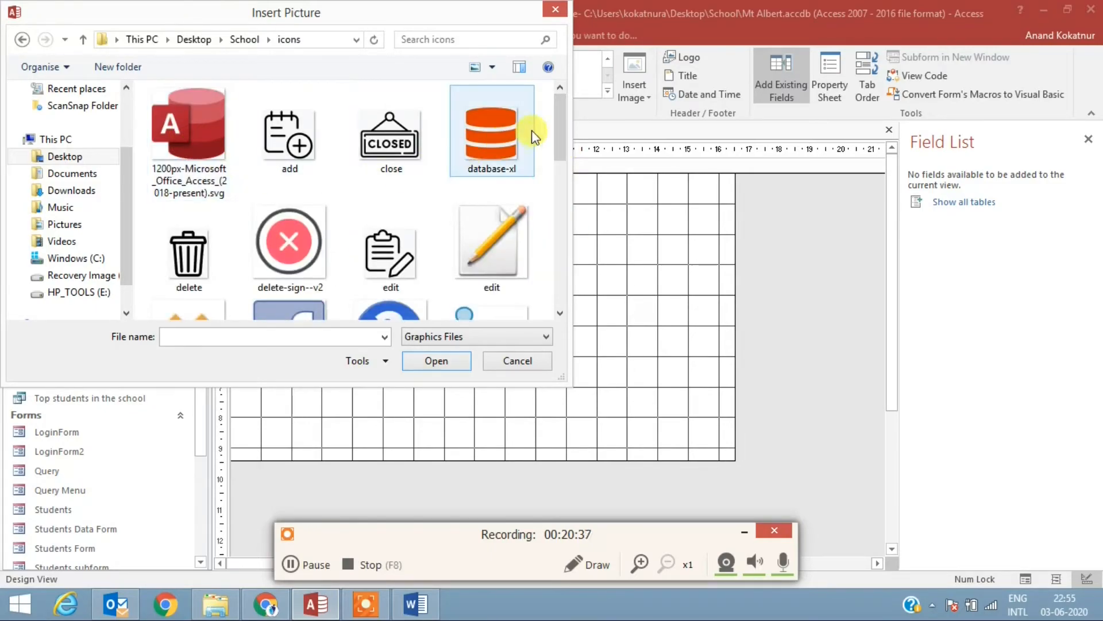
left_click_drag(560, 112, 559, 296)
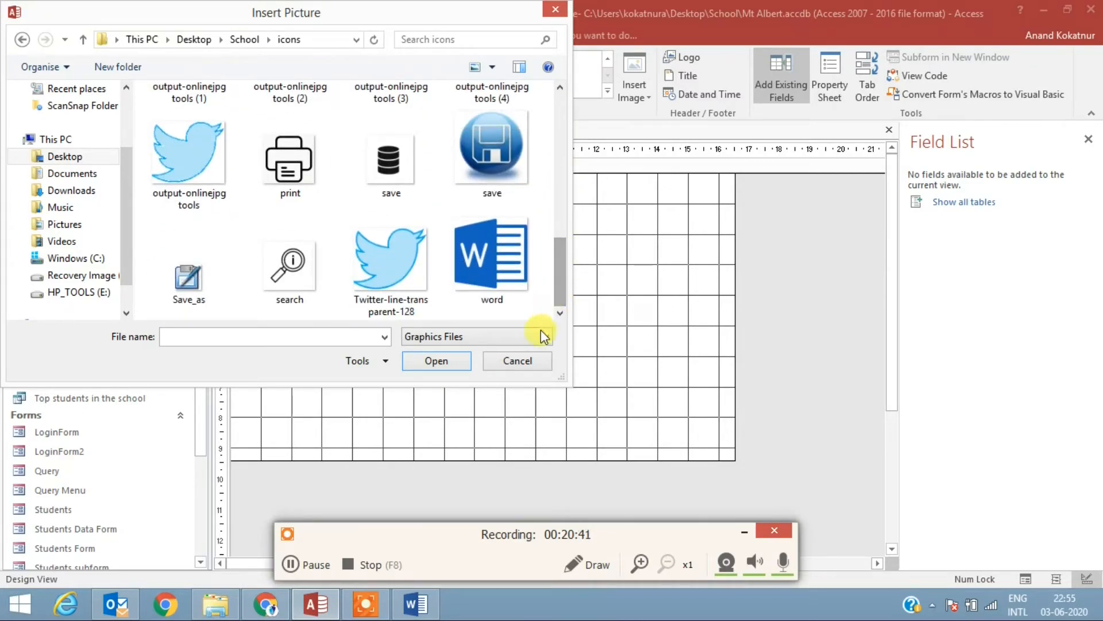
left_click(526, 358)
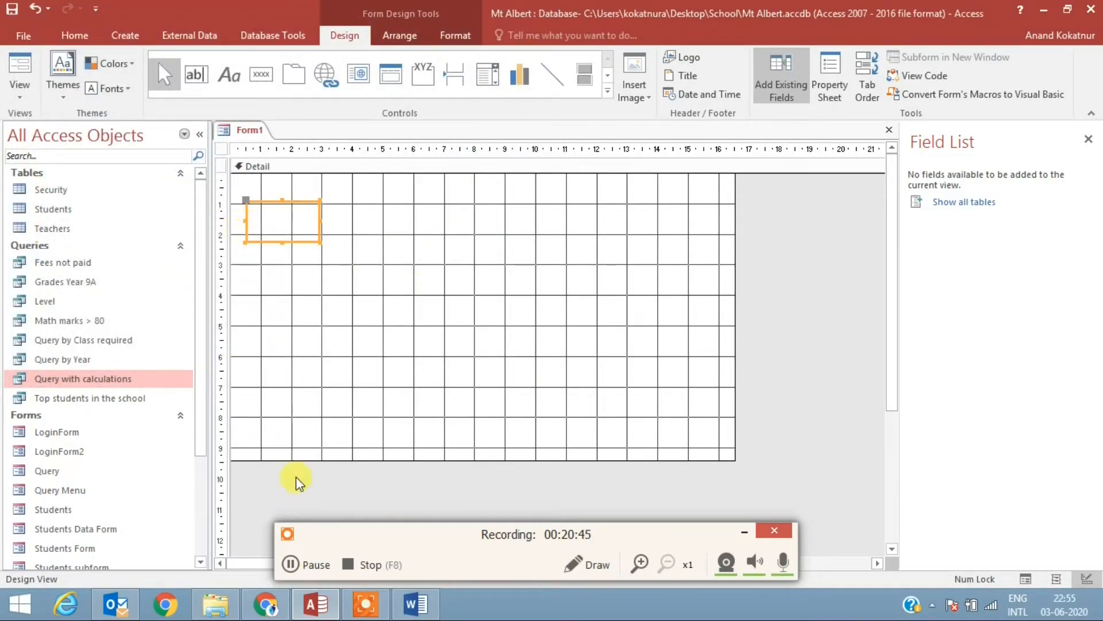
left_click(290, 565)
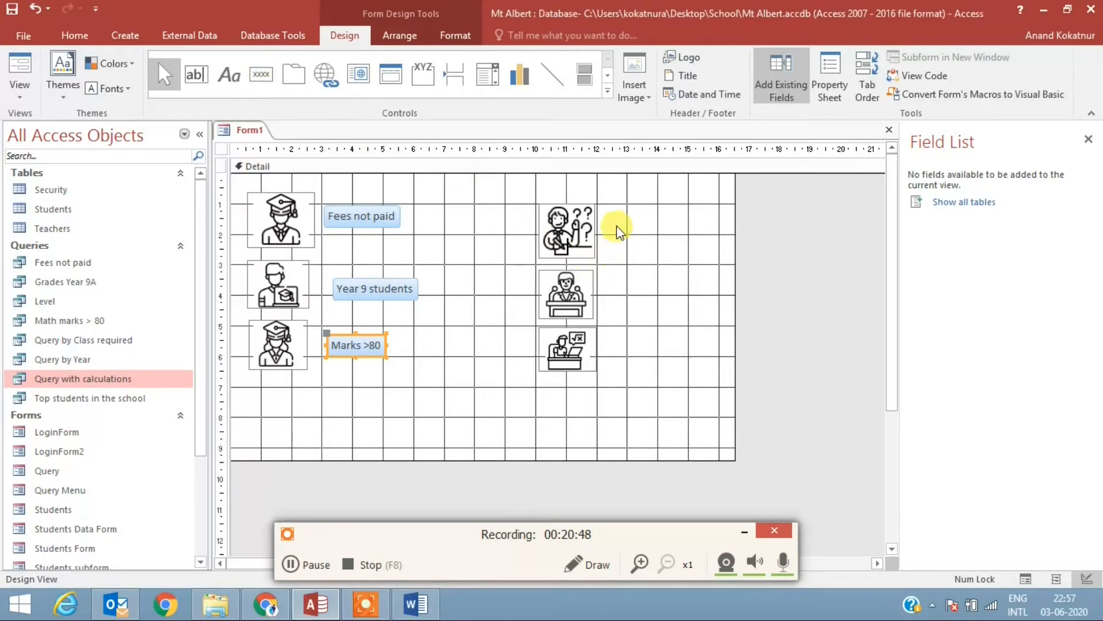
Step: Add a command button beside the icon of the person with question marks, set to run the query Top students in the school
left_click(266, 78)
left_click(266, 77)
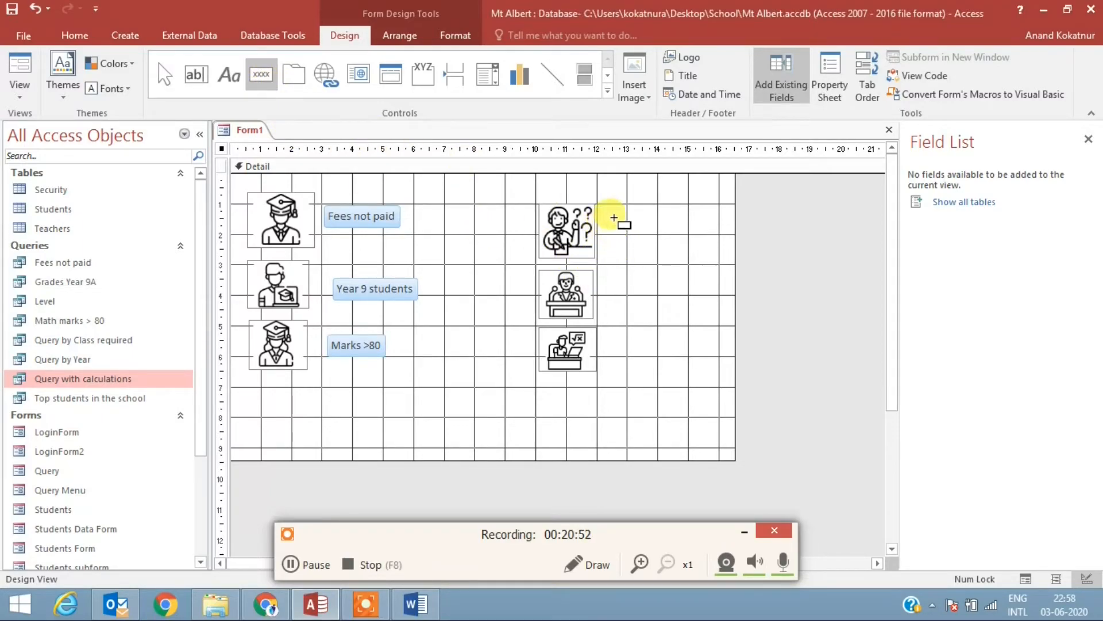
left_click_drag(609, 217, 728, 272)
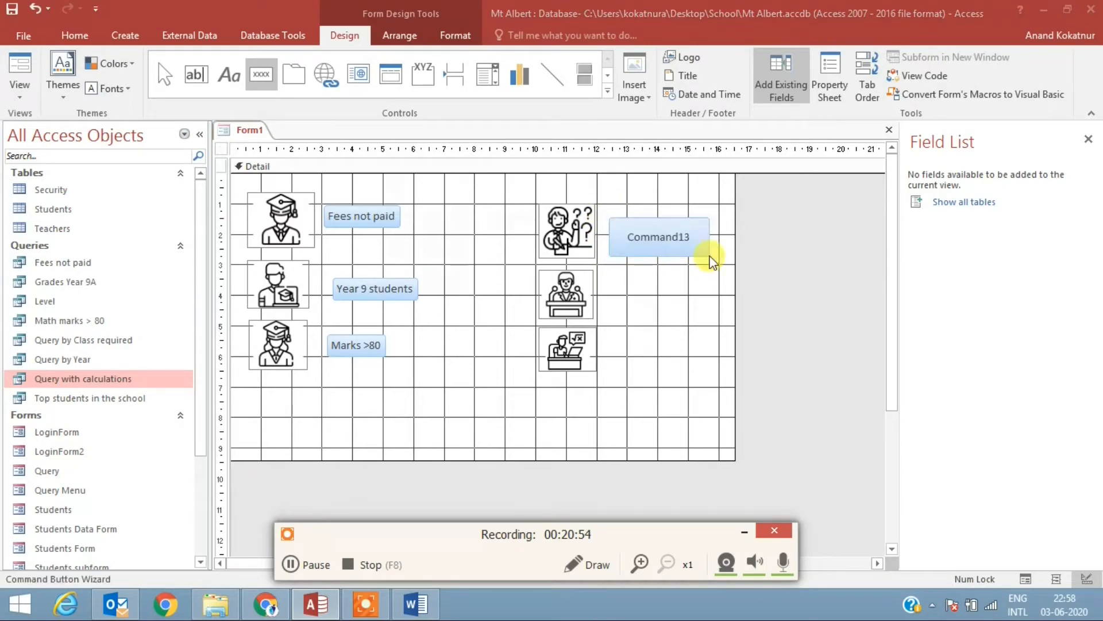
left_click(517, 280)
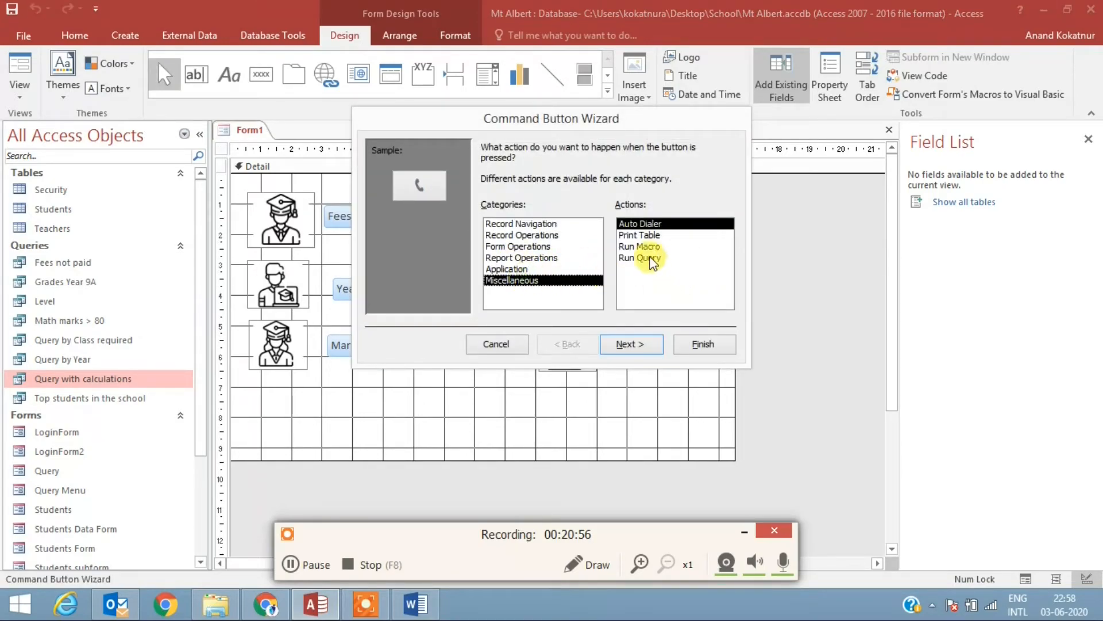
left_click(646, 257)
left_click(632, 345)
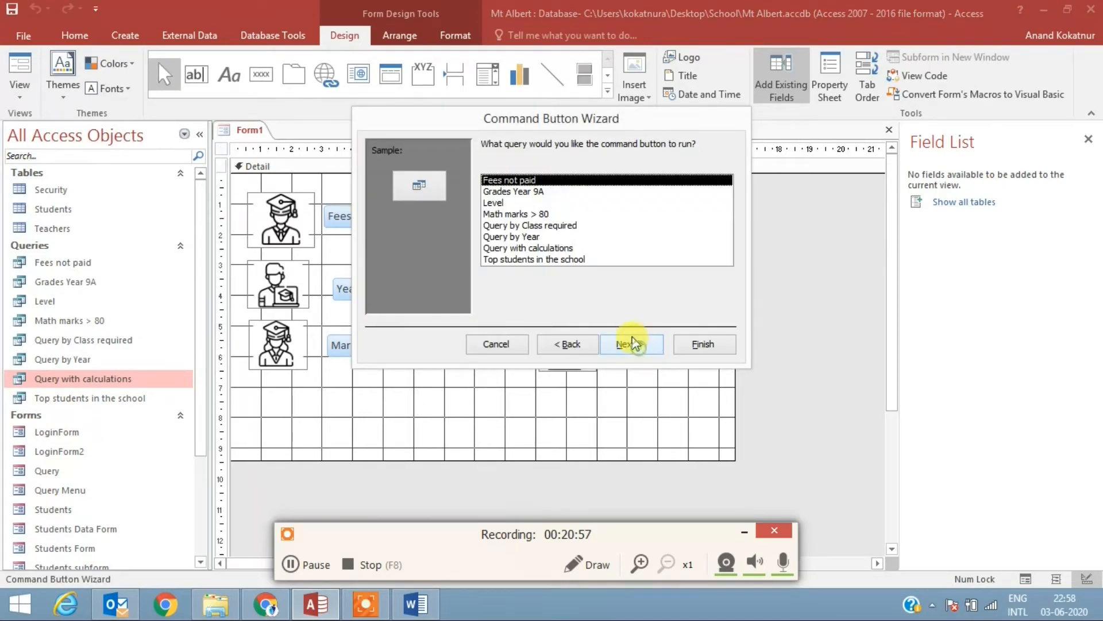
double_click(539, 259)
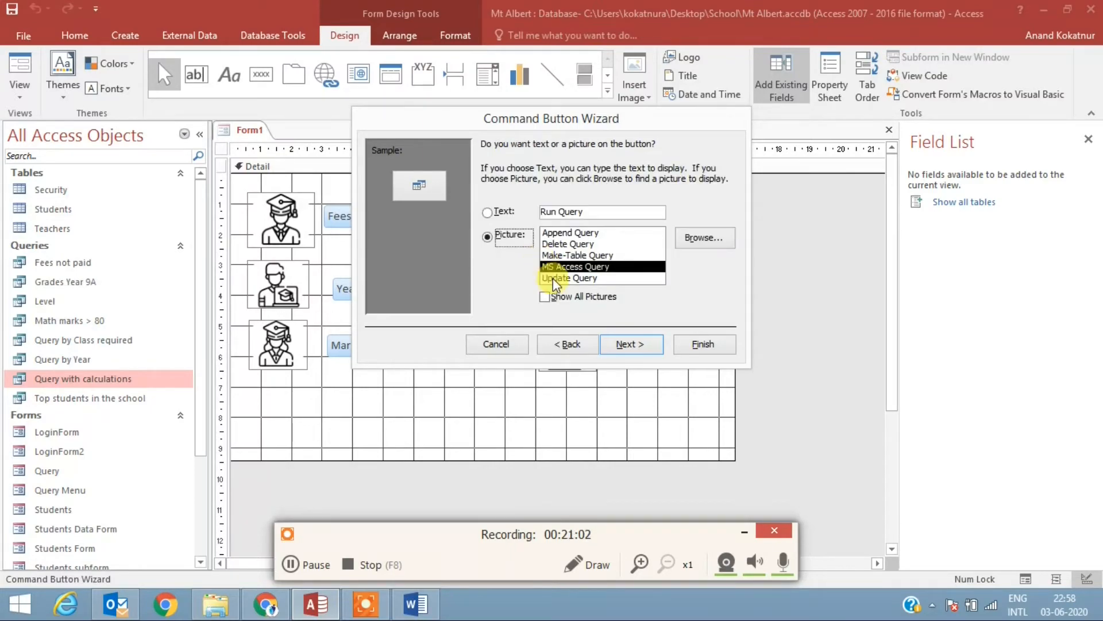
Step: Give the command button the text label Top Students and proceed to the wizard's naming page
left_click(596, 211)
type("T")
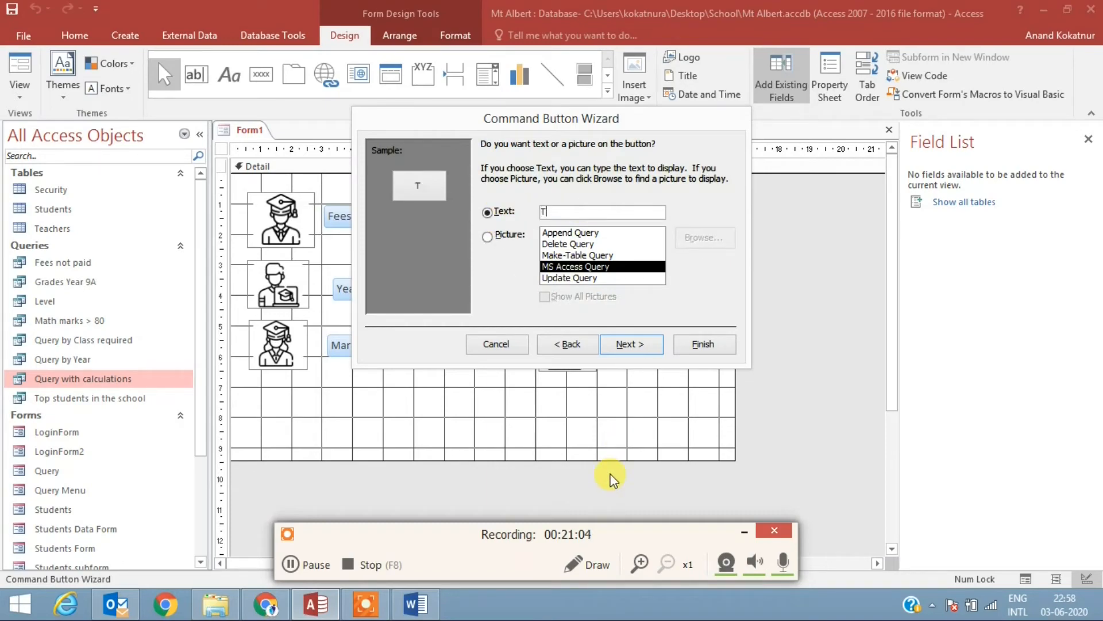
type("op Students")
key("Return")
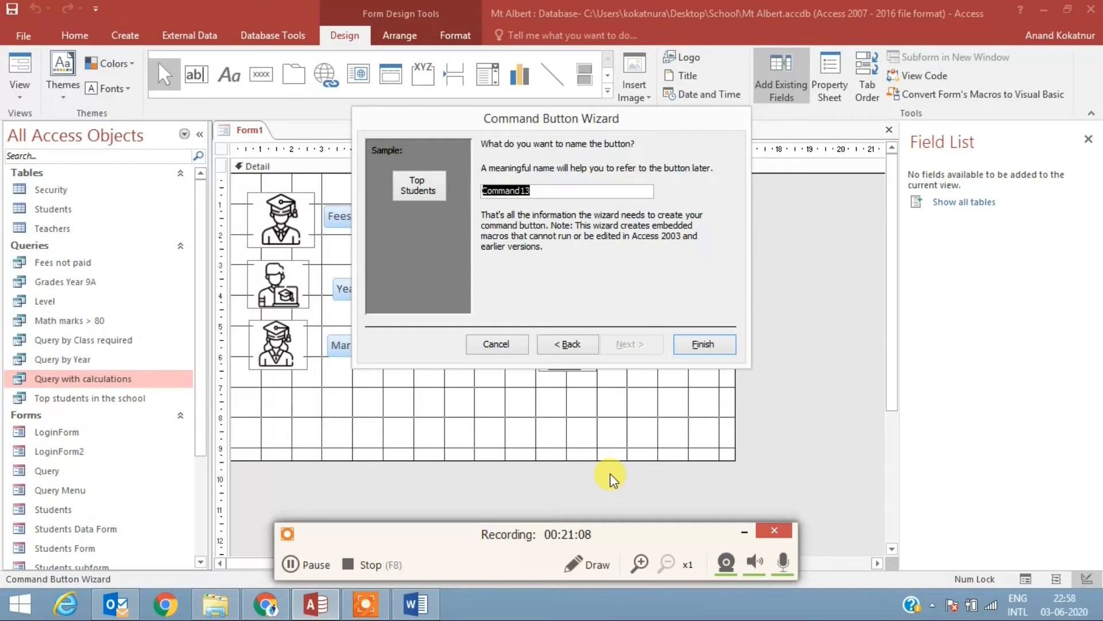
Step: Finish the Top Students button and change the caption of the Marks >80 button to Math Marks >80
key("Return")
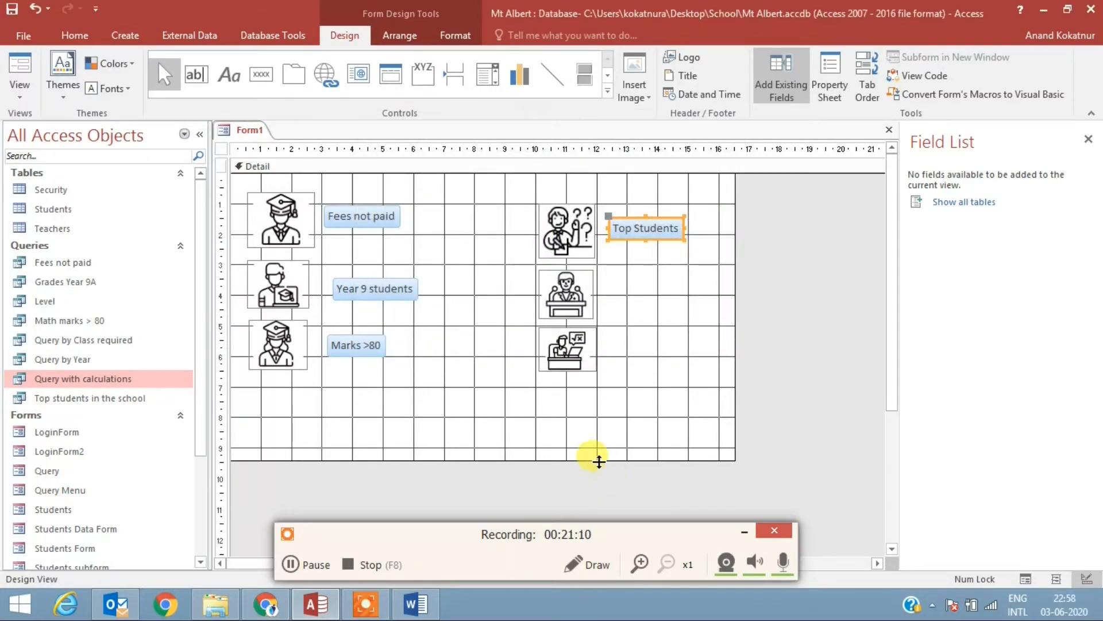
left_click(349, 341)
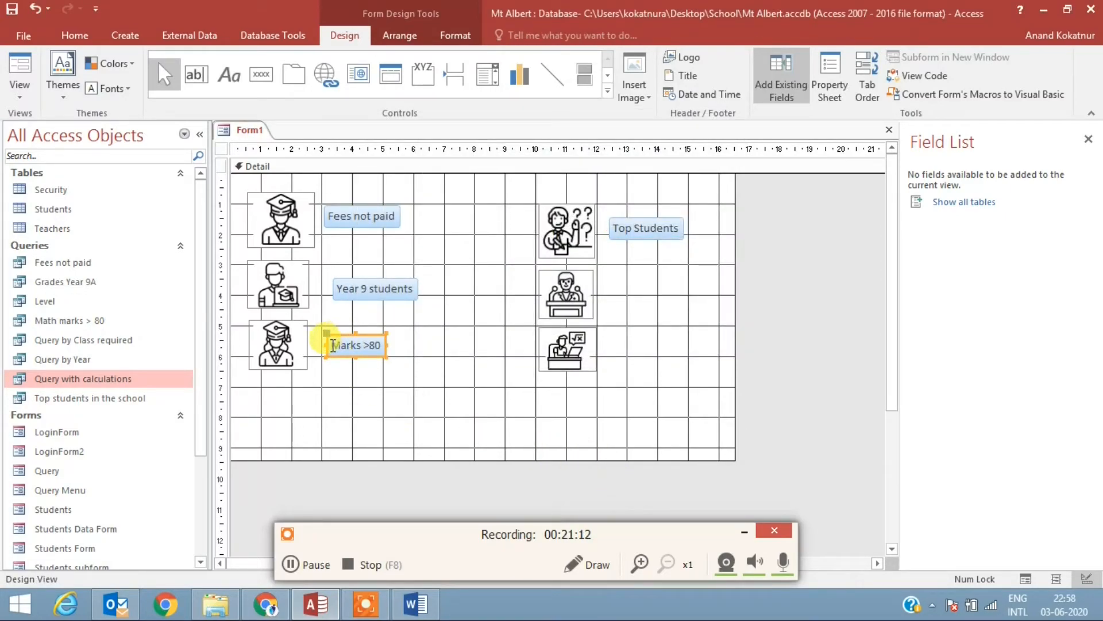
left_click(333, 344)
type("Matrh")
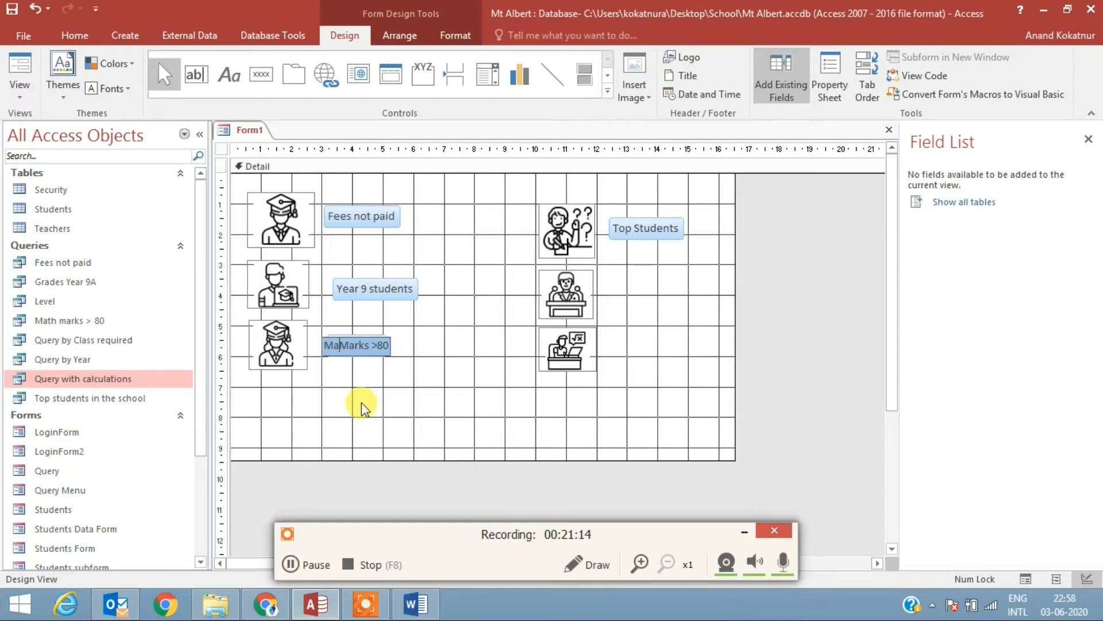
key("BackSpace")
key("BackSpace")
key("BackSpace")
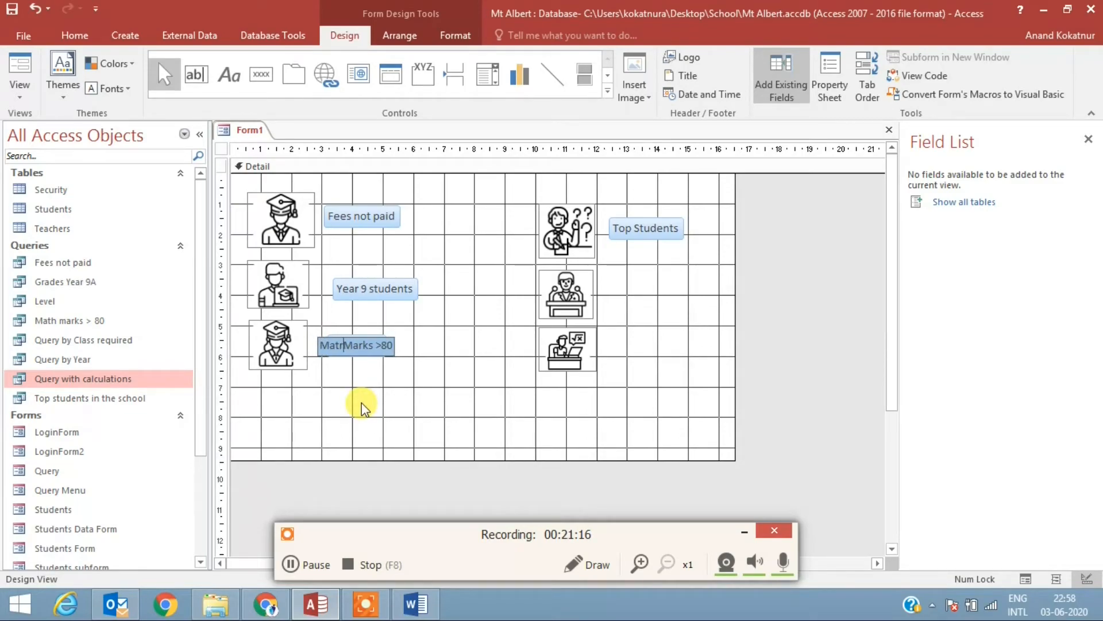
type("h")
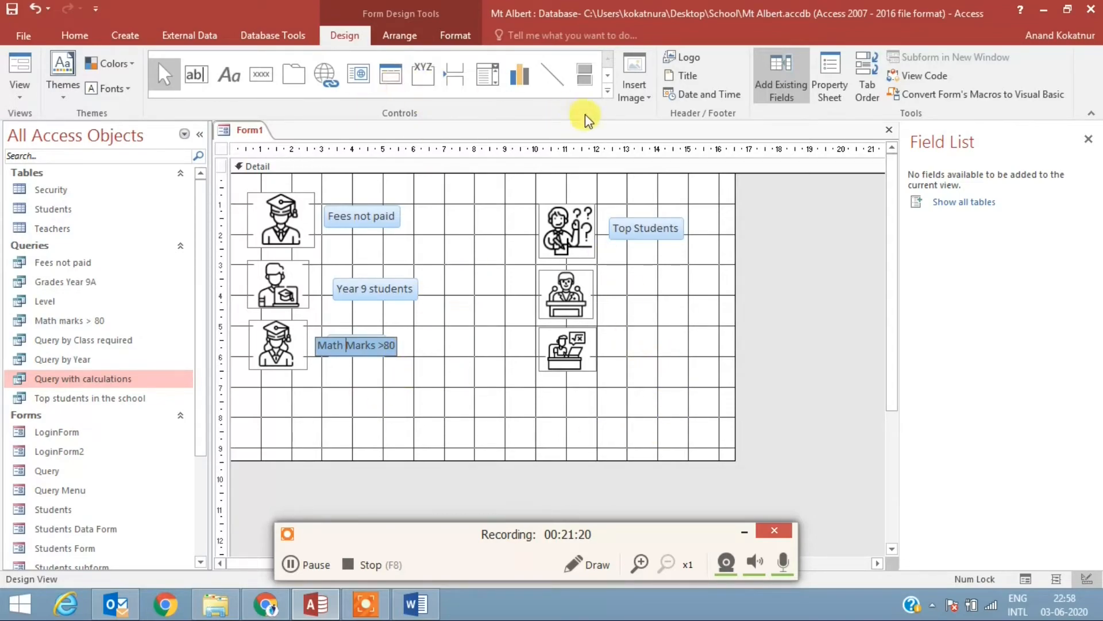
Step: Add a command button beside the icon of the person seated behind a desk, set to run the query Query by Class required
left_click(608, 93)
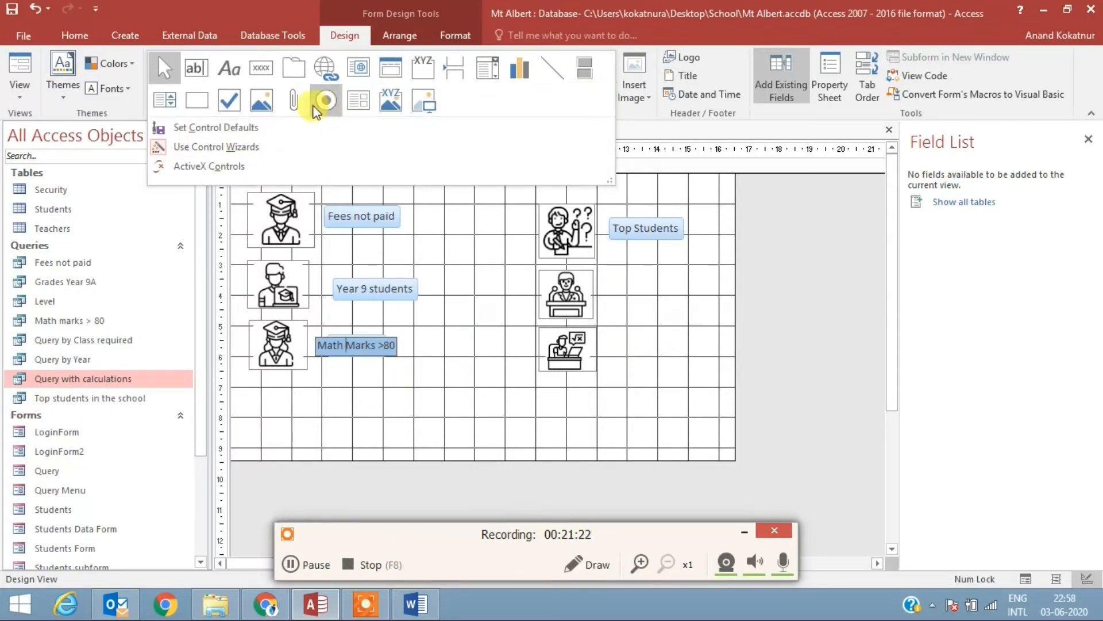
left_click(265, 71)
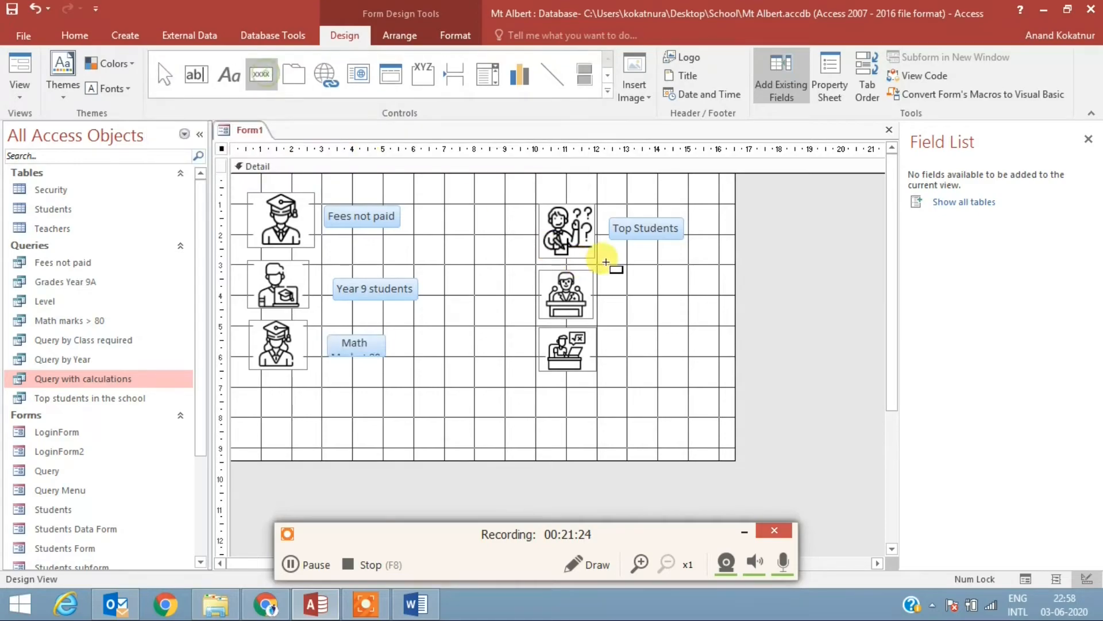
left_click_drag(612, 287, 698, 320)
left_click(529, 280)
left_click(639, 257)
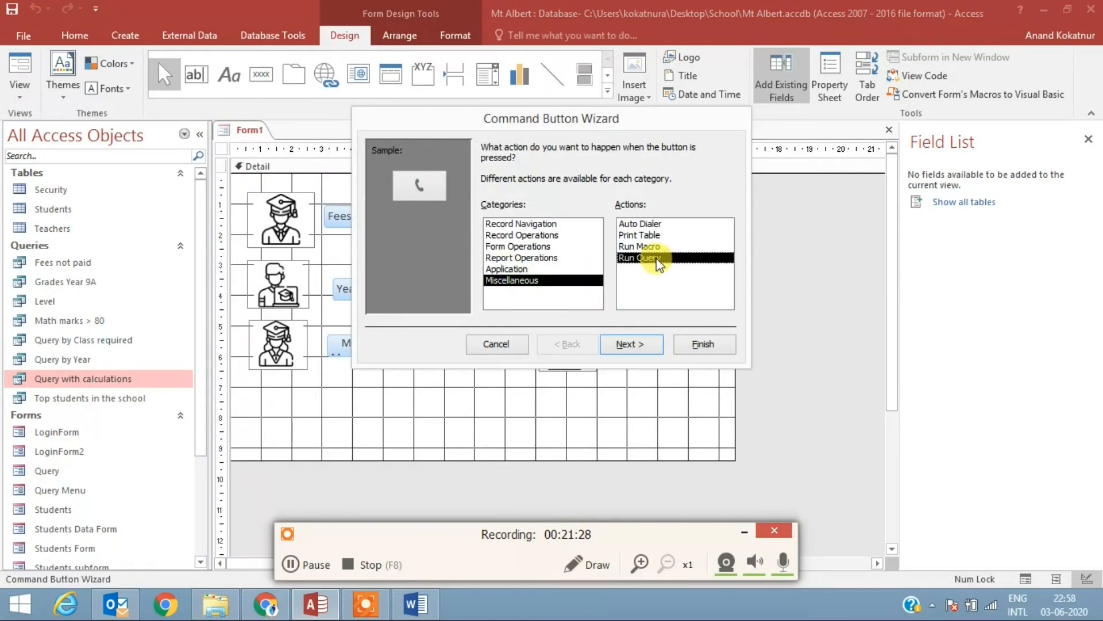
left_click(632, 345)
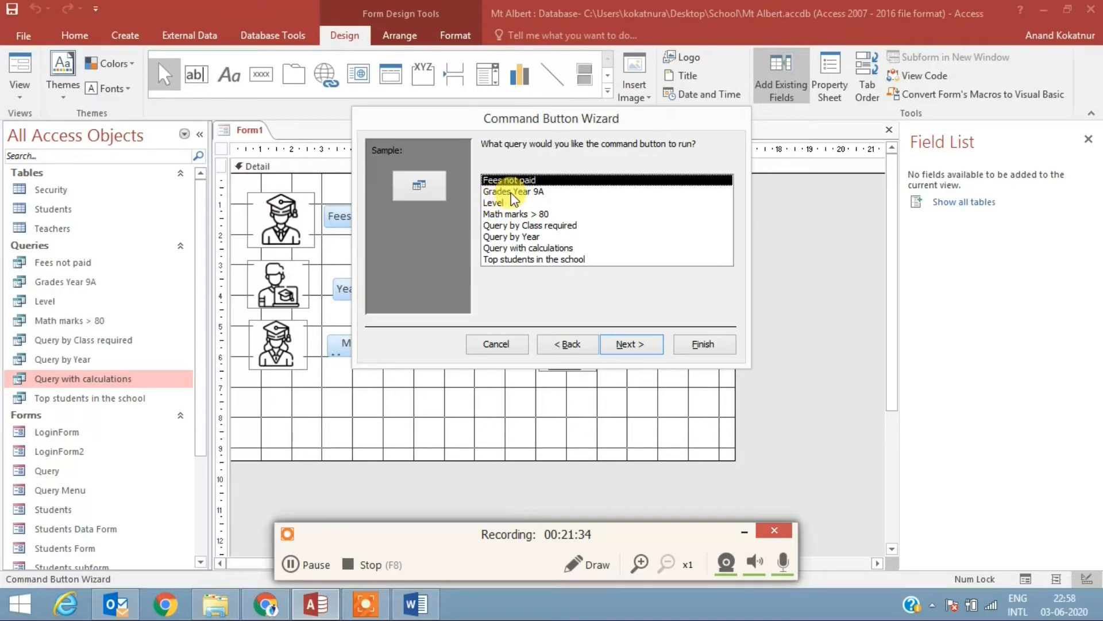
double_click(558, 226)
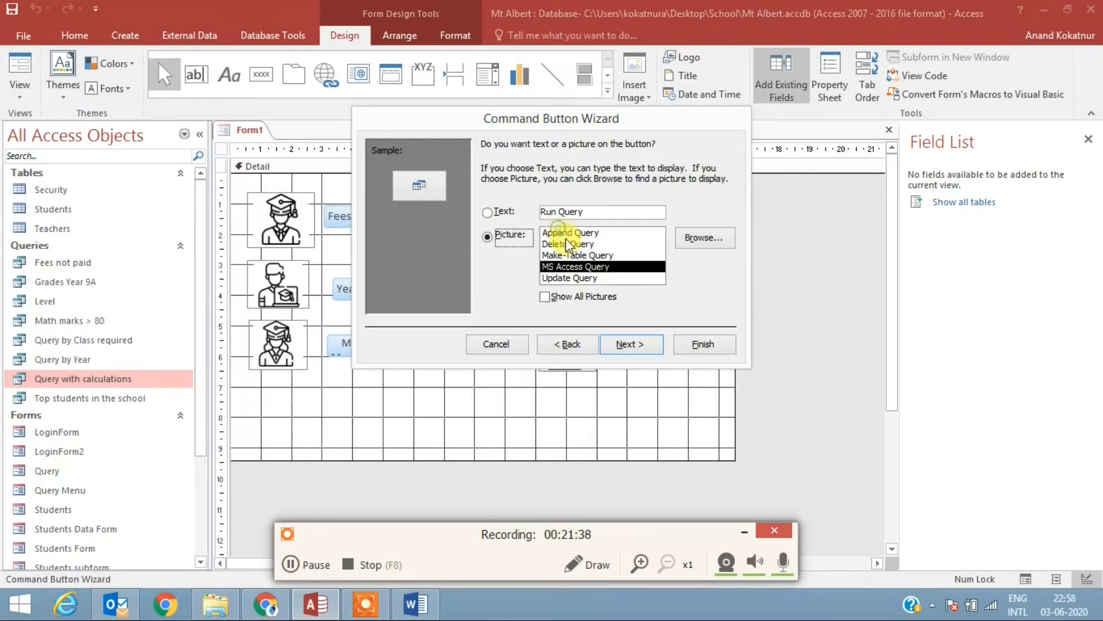
Step: Give the command button the text label Query by class and finish the wizard
left_click(595, 211)
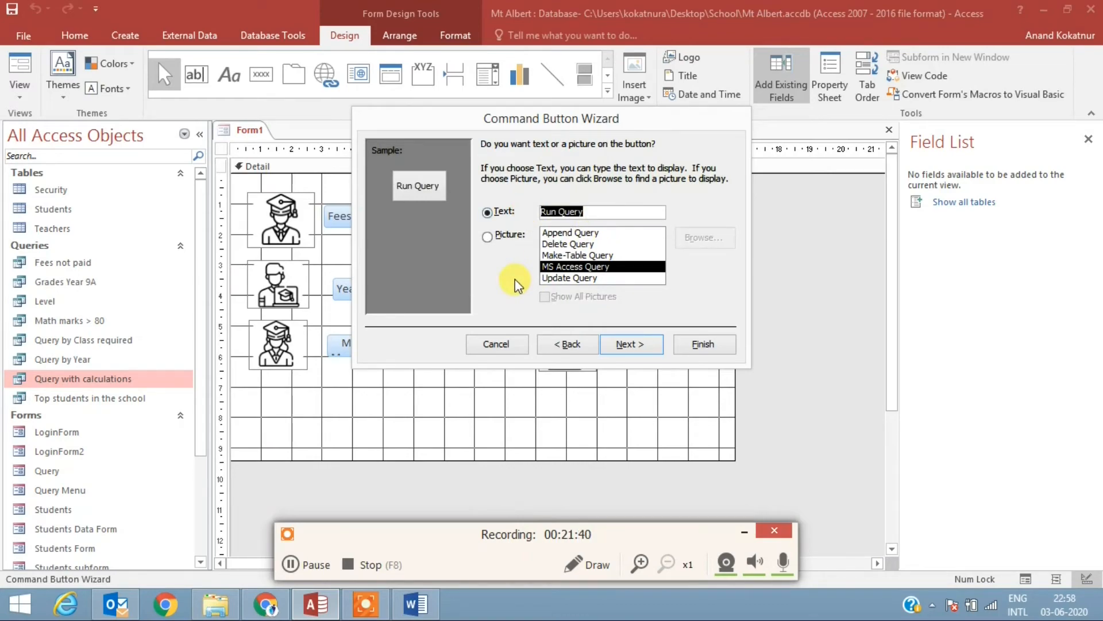
type("Qu")
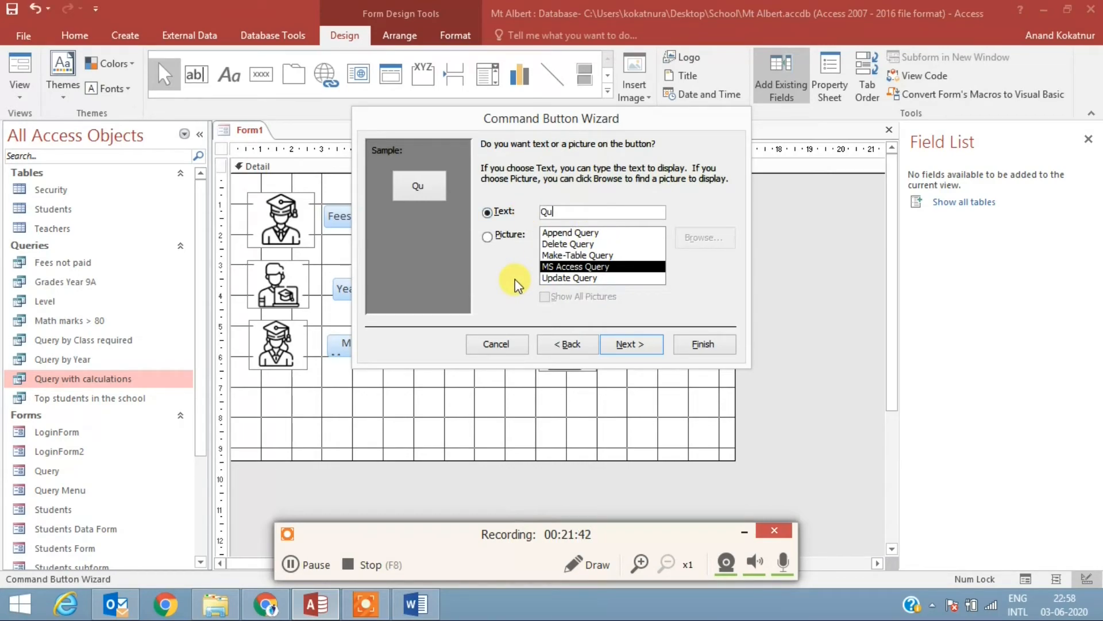
type("ery by class")
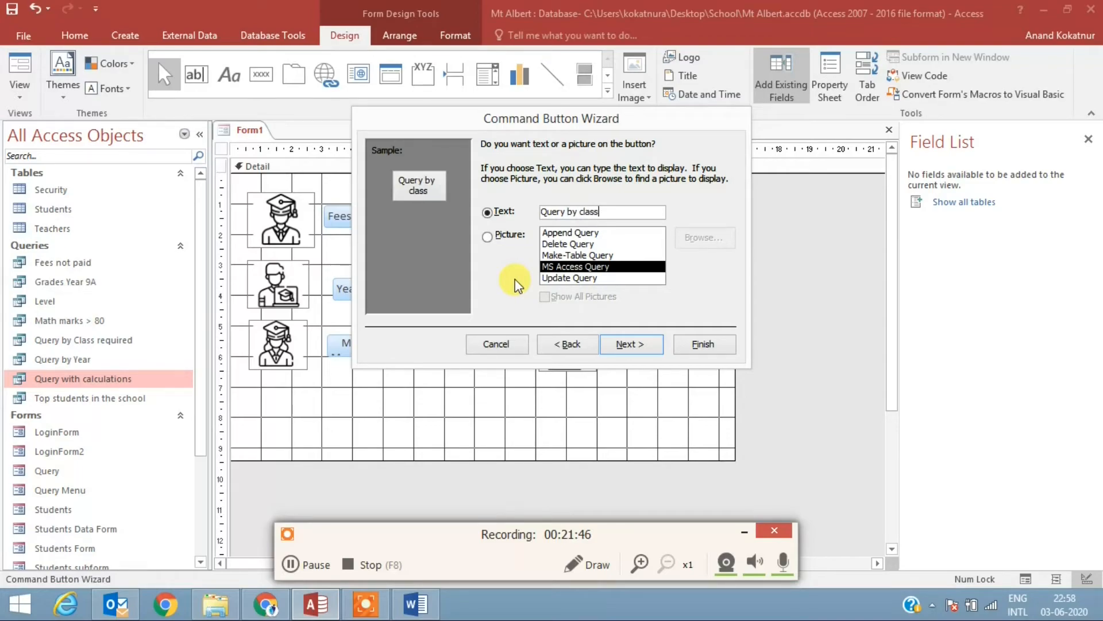
left_click(714, 347)
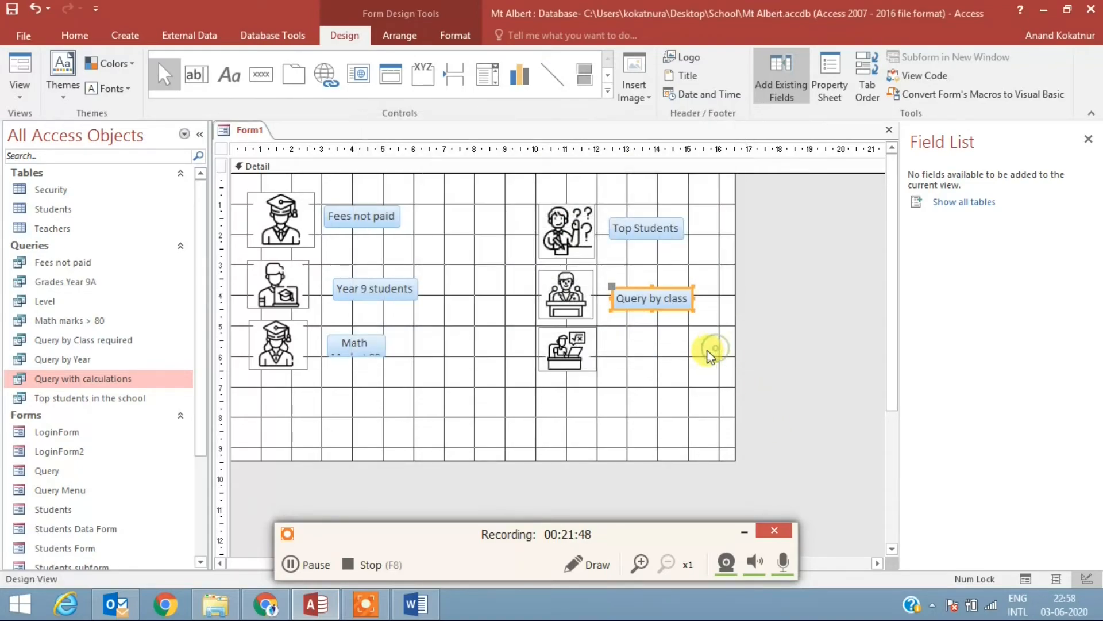
Step: Add a command button beside the icon of the person with the square-root board, set to run the query Level
left_click(636, 369)
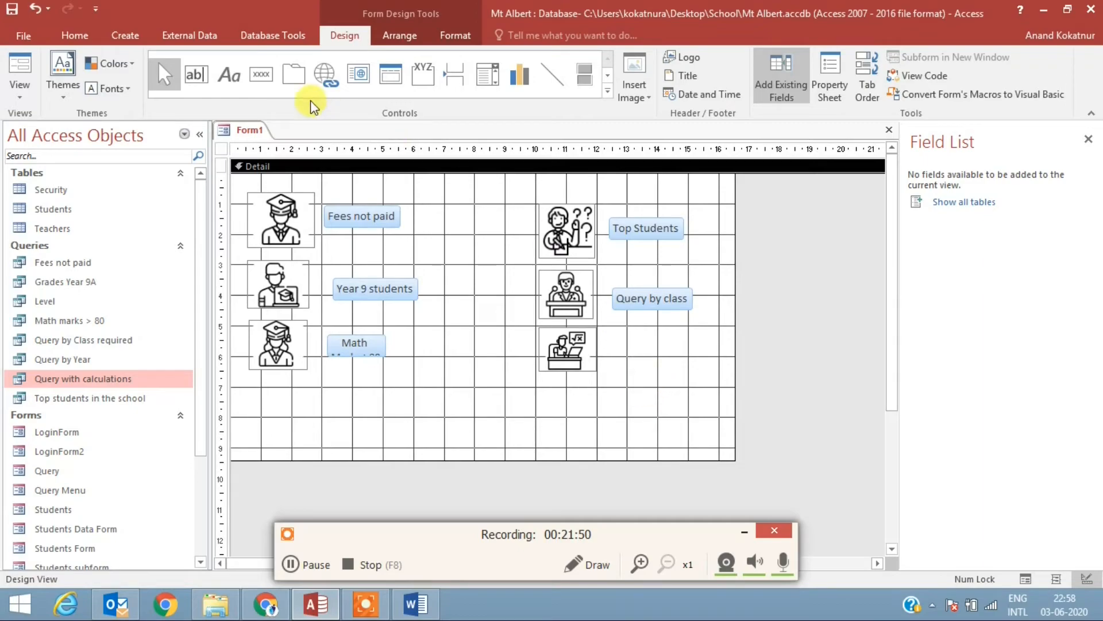
left_click(261, 74)
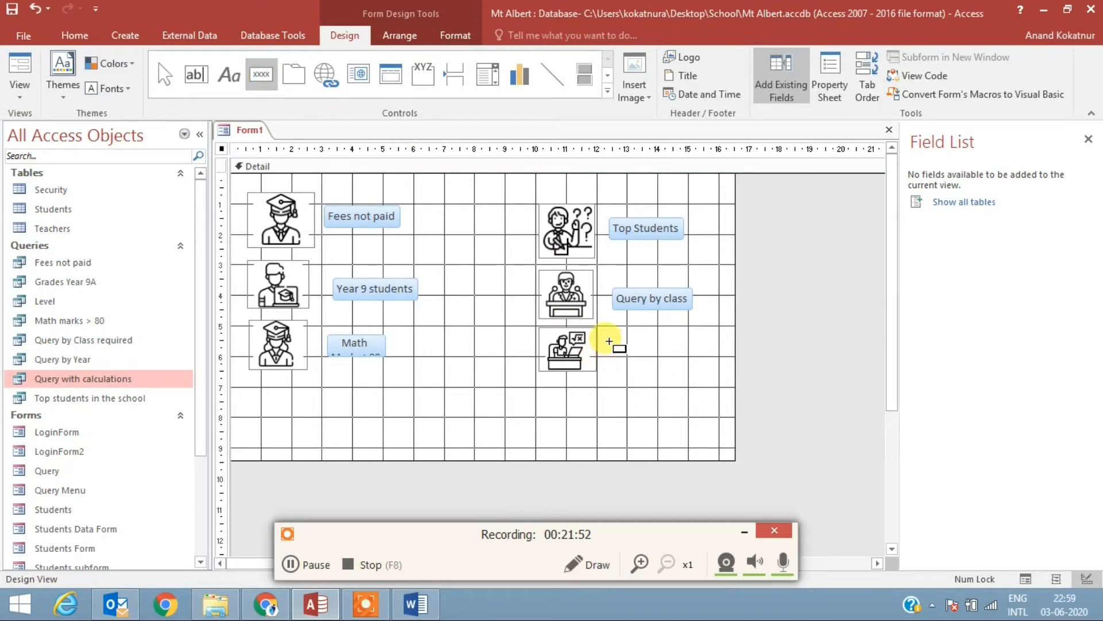
left_click_drag(610, 334, 696, 362)
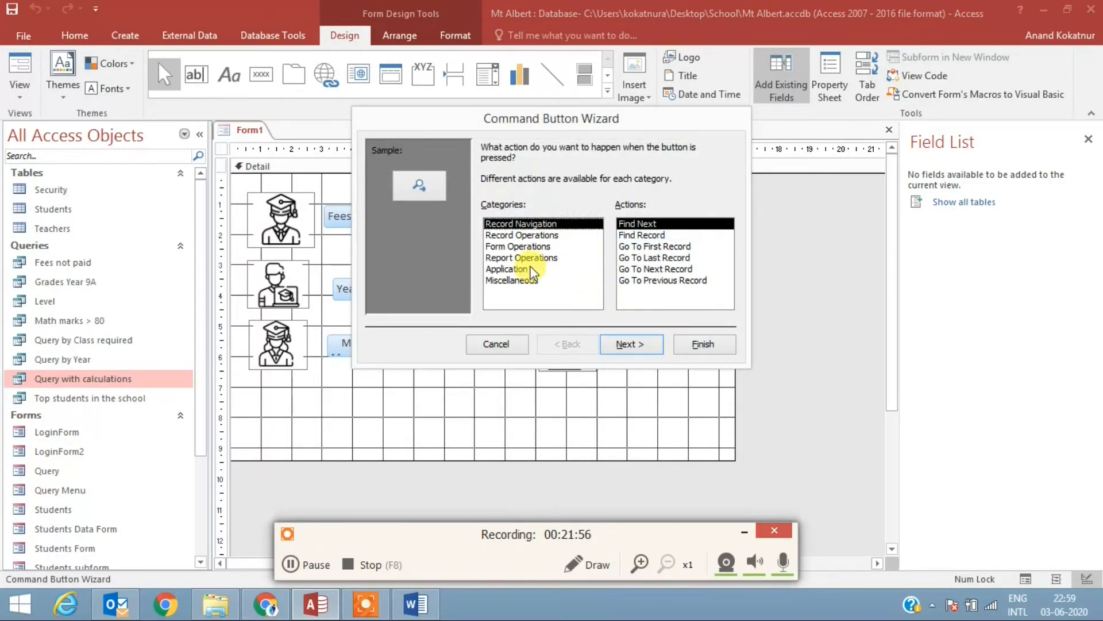
left_click(522, 281)
left_click(647, 258)
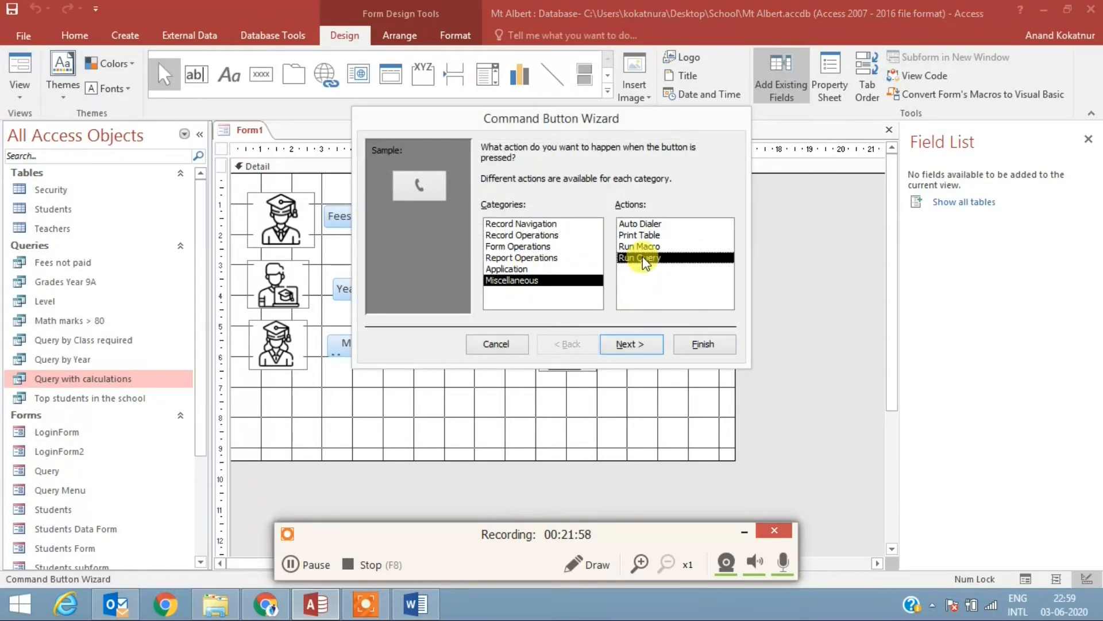
left_click(635, 343)
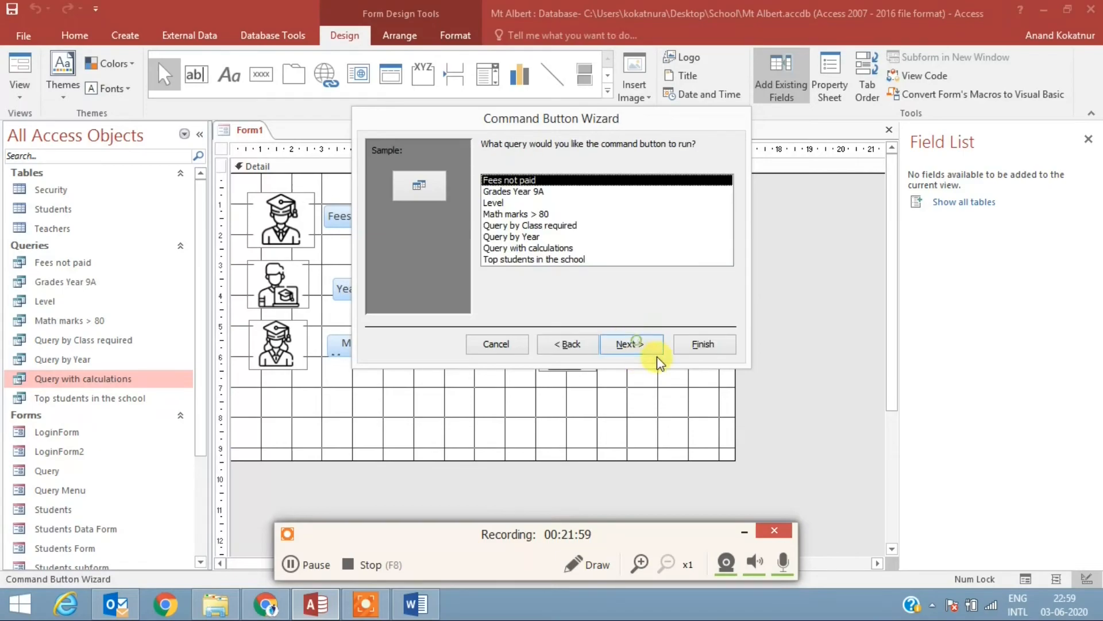
double_click(502, 206)
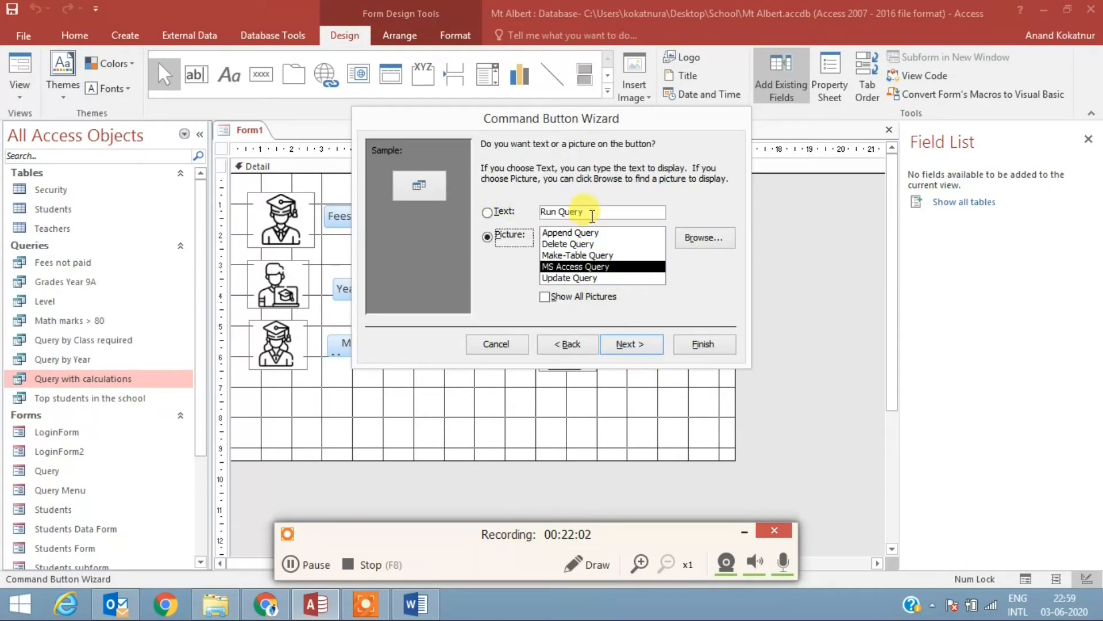
Step: Give the command button the text label Query Students Grade and finish the wizard with the default button name
double_click(554, 211)
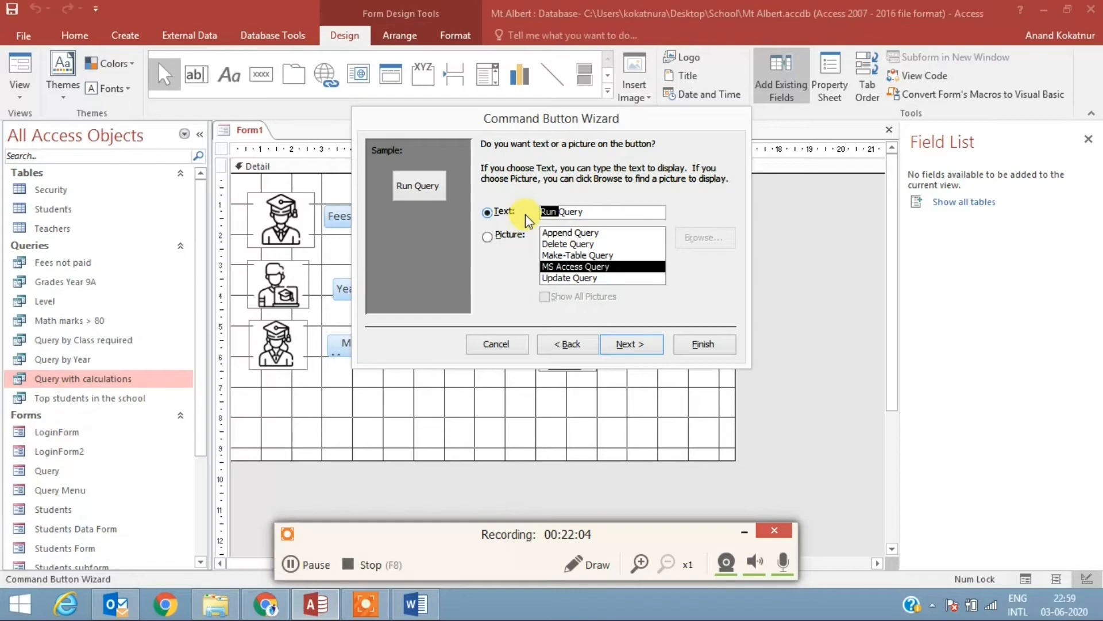
key("Delete")
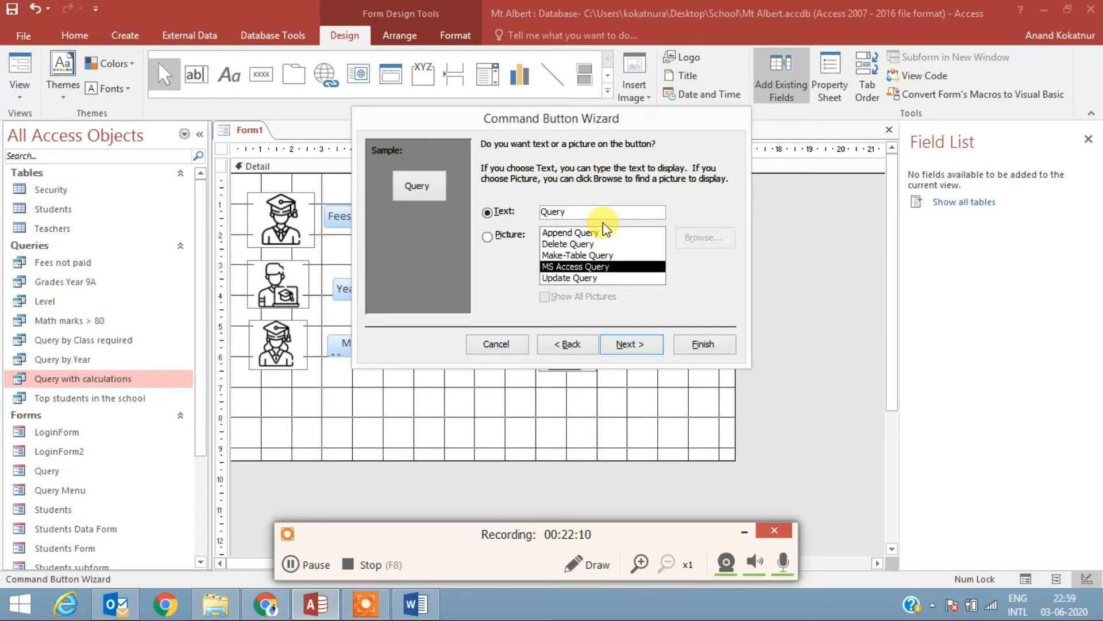
type("Students")
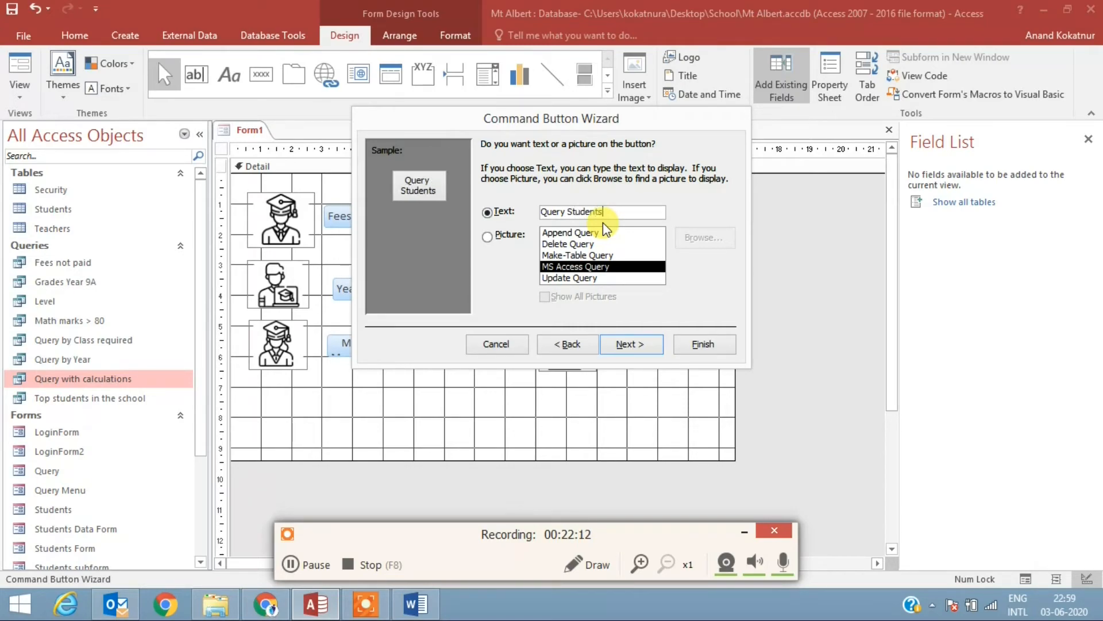
type(" Grade")
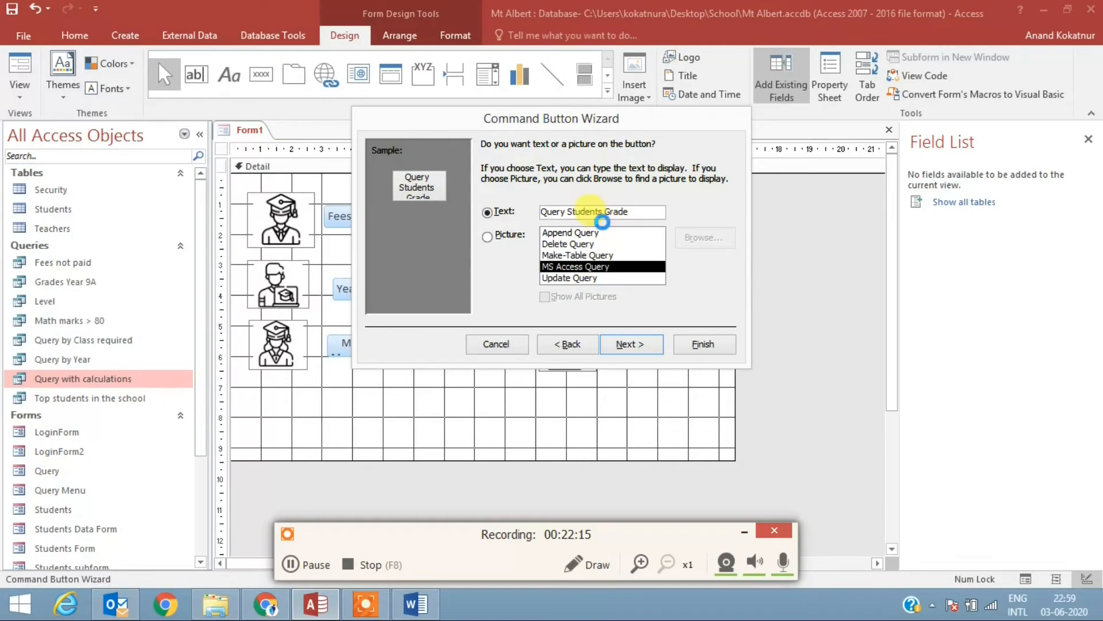
key("Return")
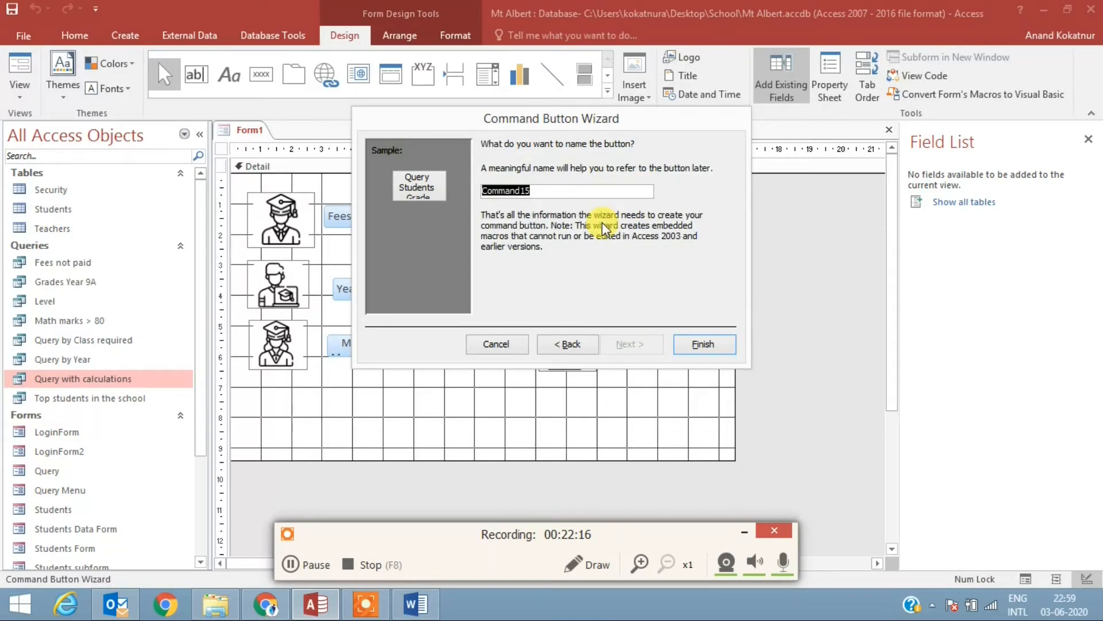
left_click(727, 341)
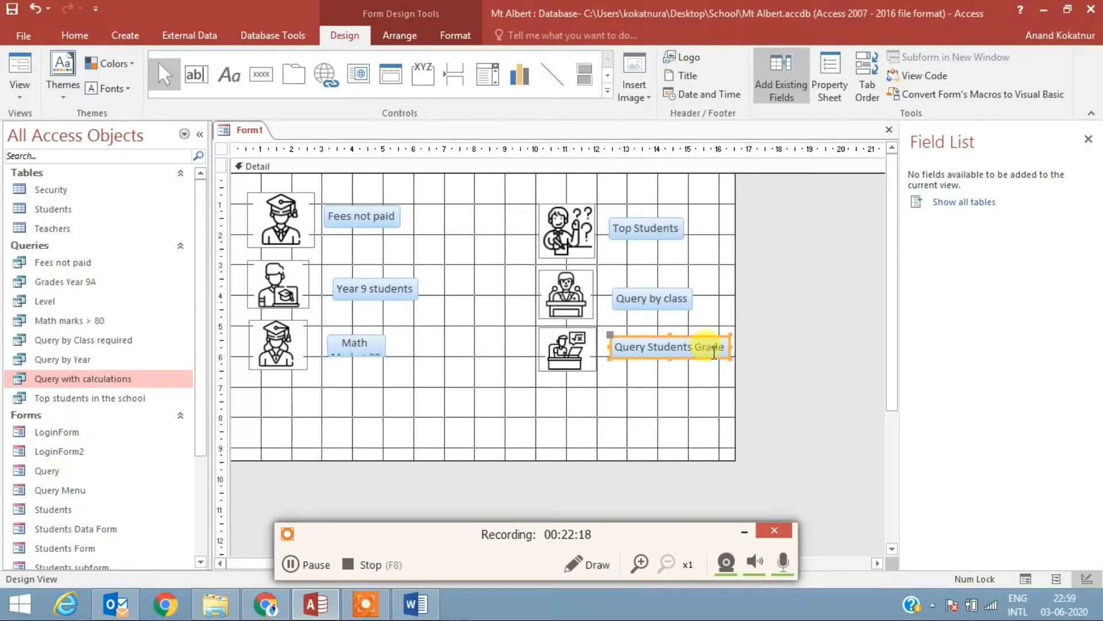
Step: Move the second column of icons and buttons about 2 ruler units left and widen the Math Marks >80 button to about 3.5 units
left_click_drag(684, 405, 501, 223)
left_click(638, 376)
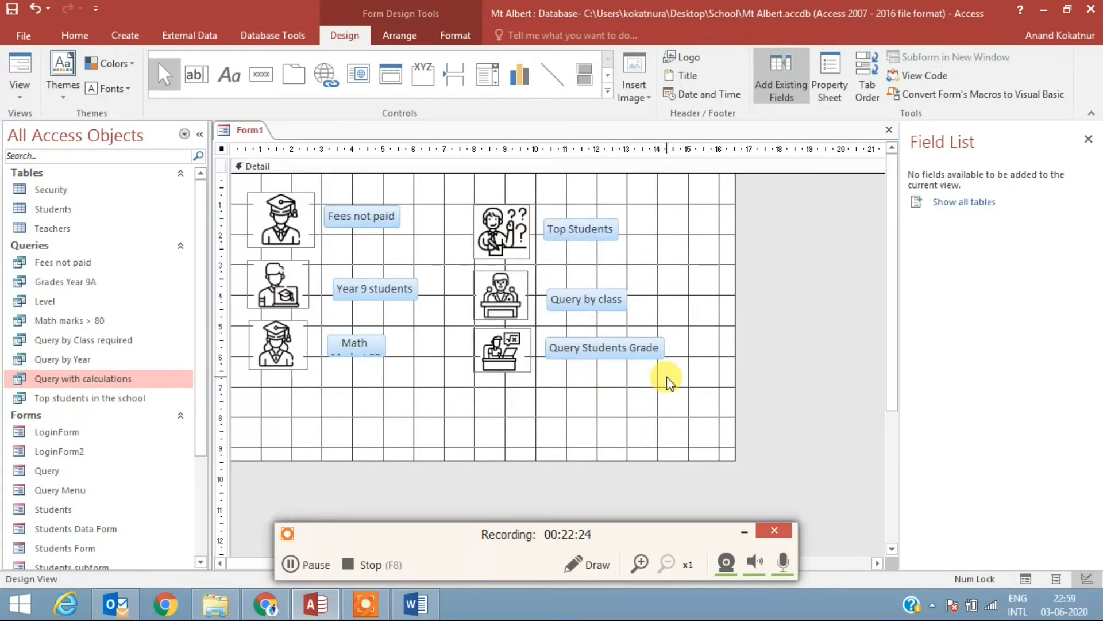
left_click_drag(666, 377, 591, 226)
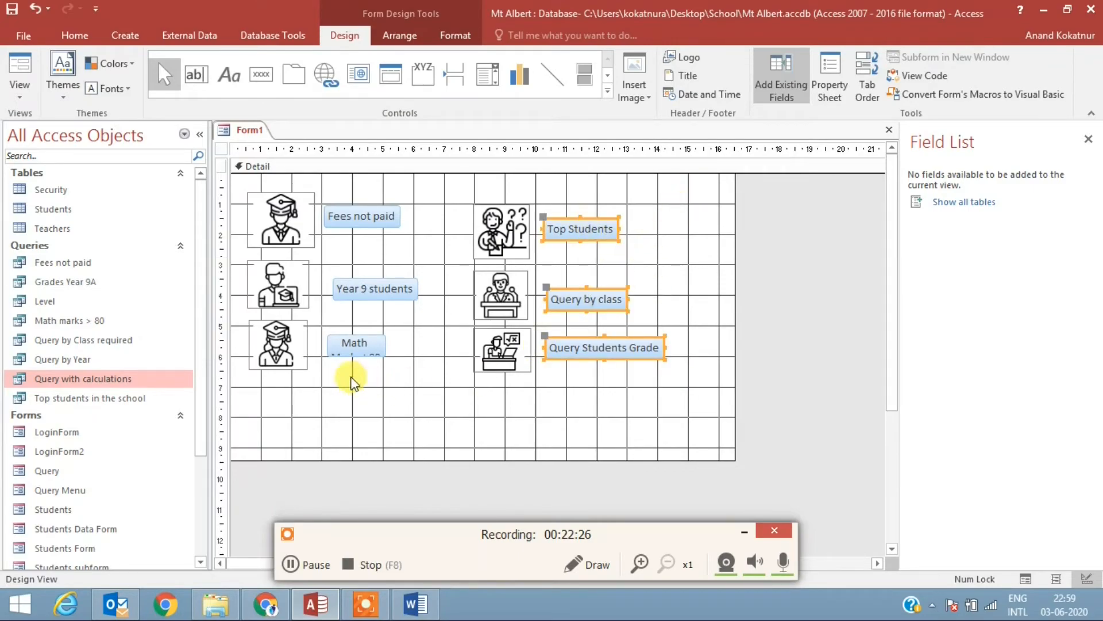
left_click(375, 352)
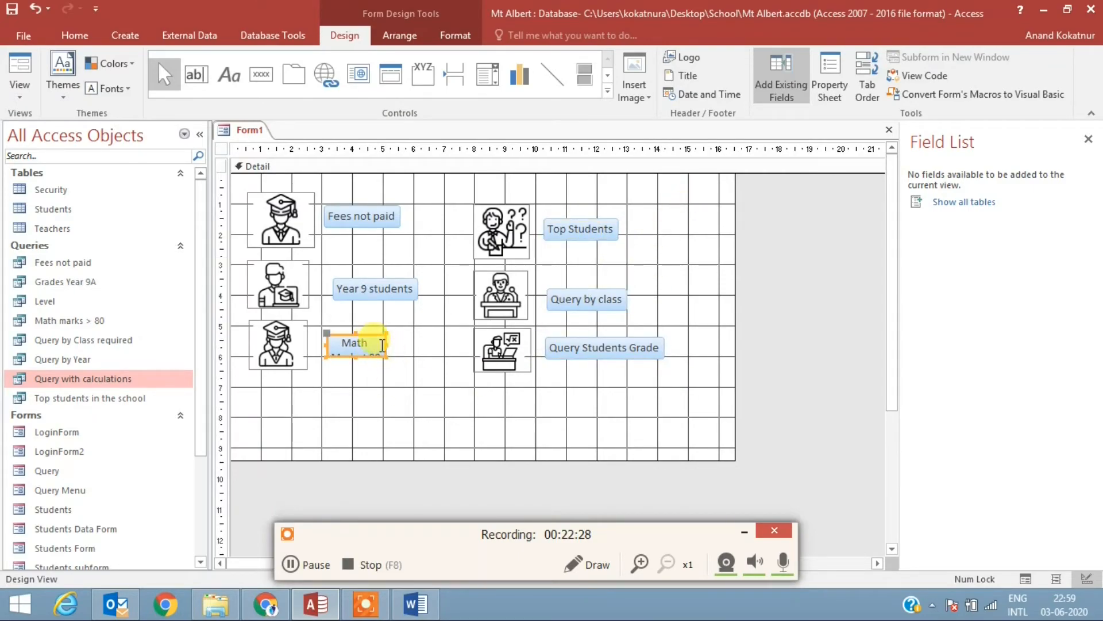
left_click_drag(385, 344, 435, 345)
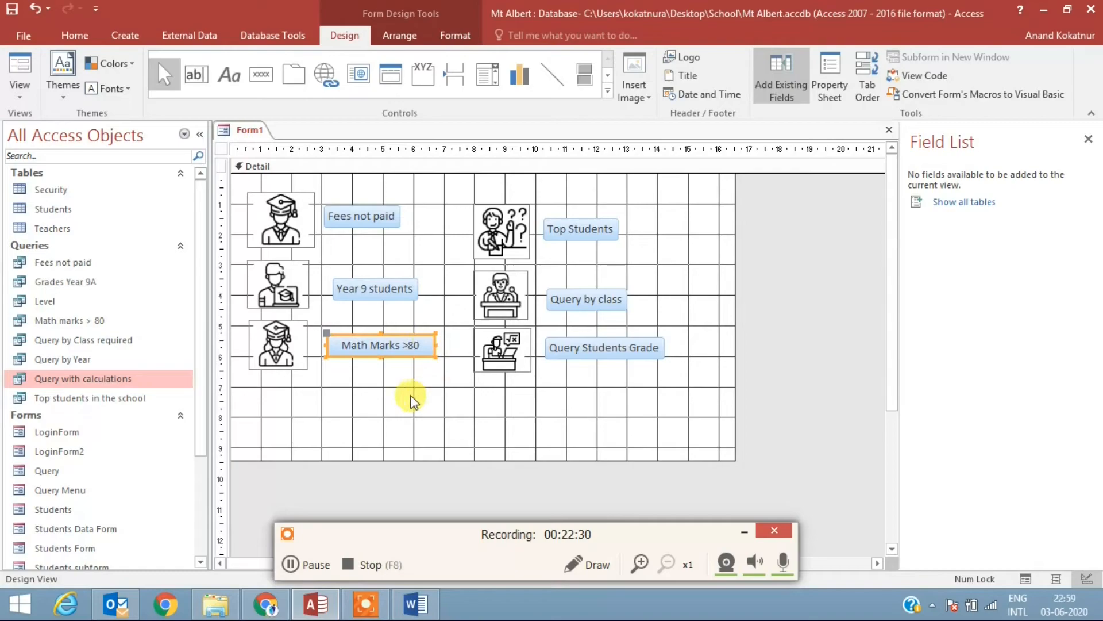